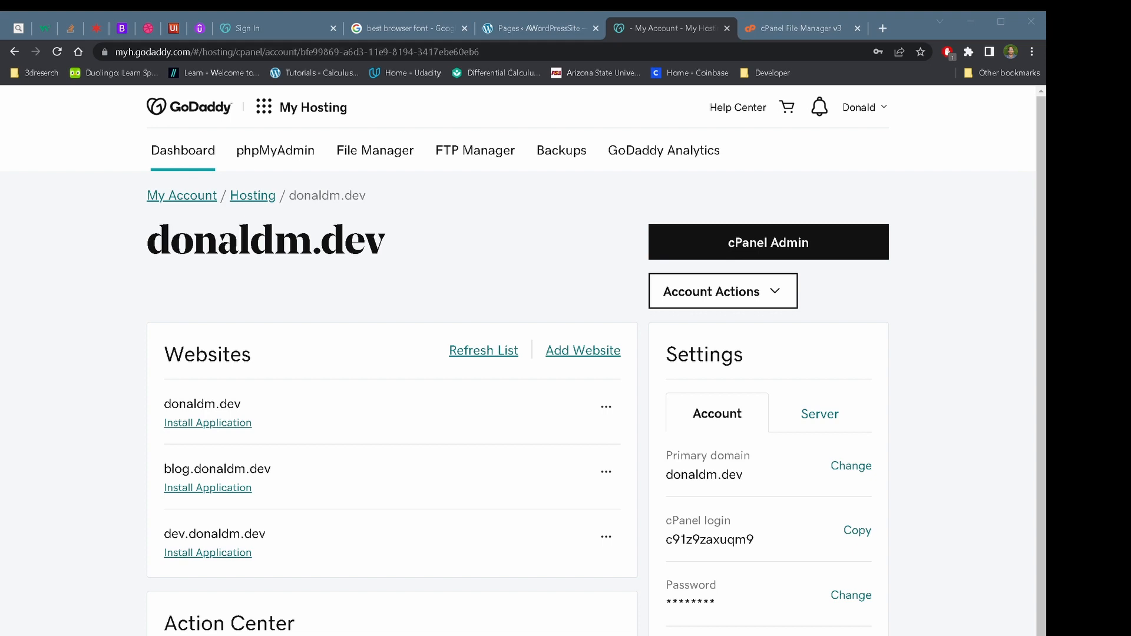
Open the Hosting & WordPress list from the GoDaddy apps menu
click(263, 106)
click(277, 152)
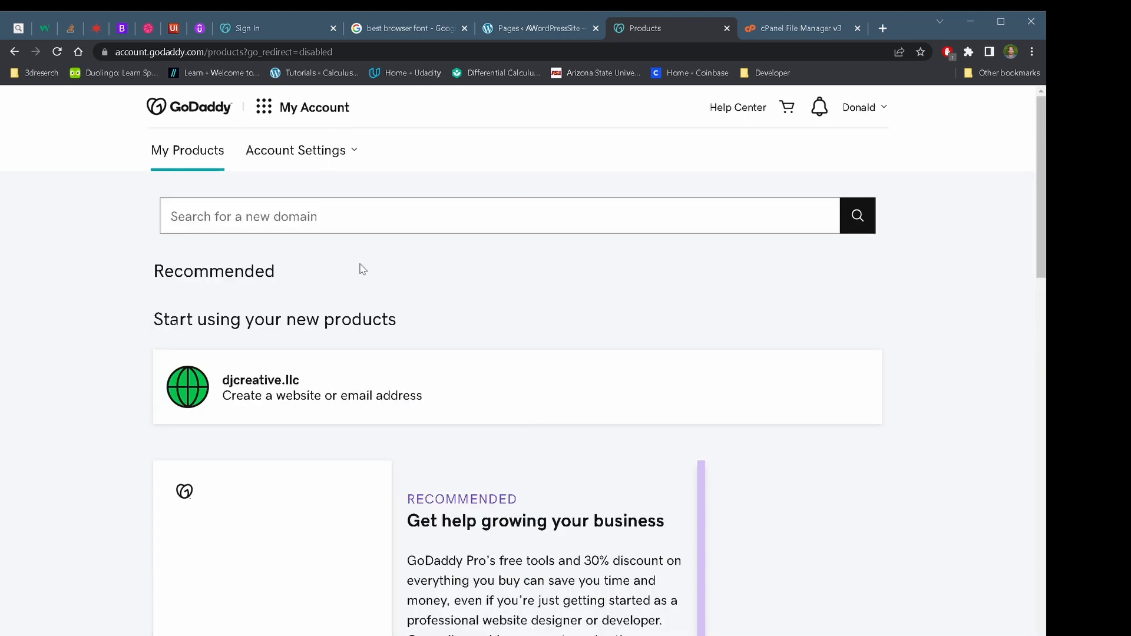
click(264, 107)
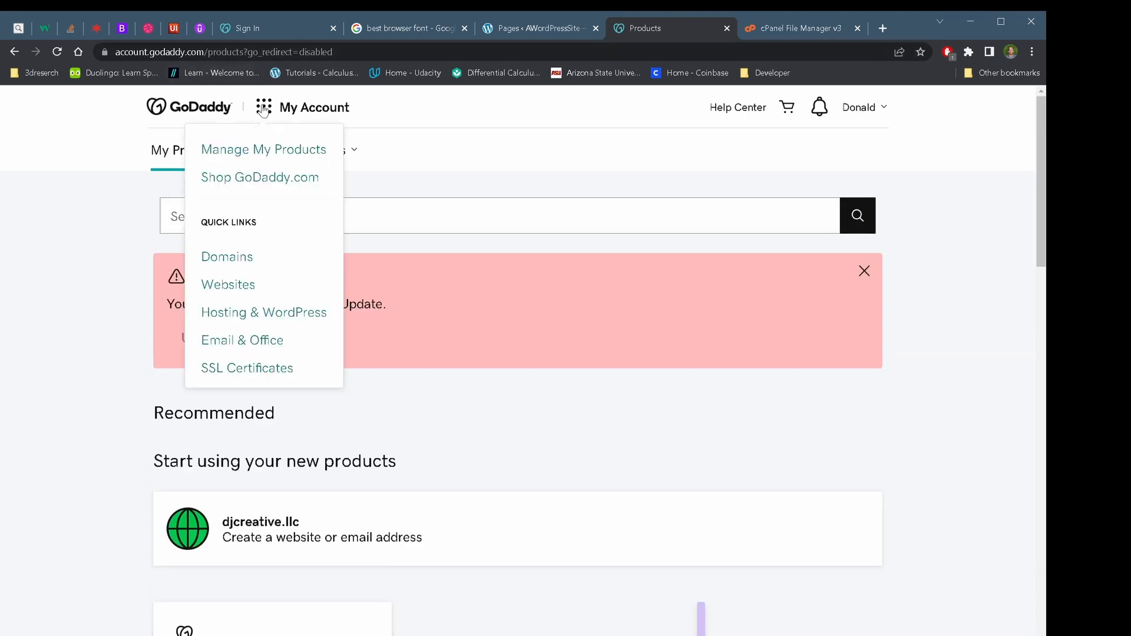
click(280, 311)
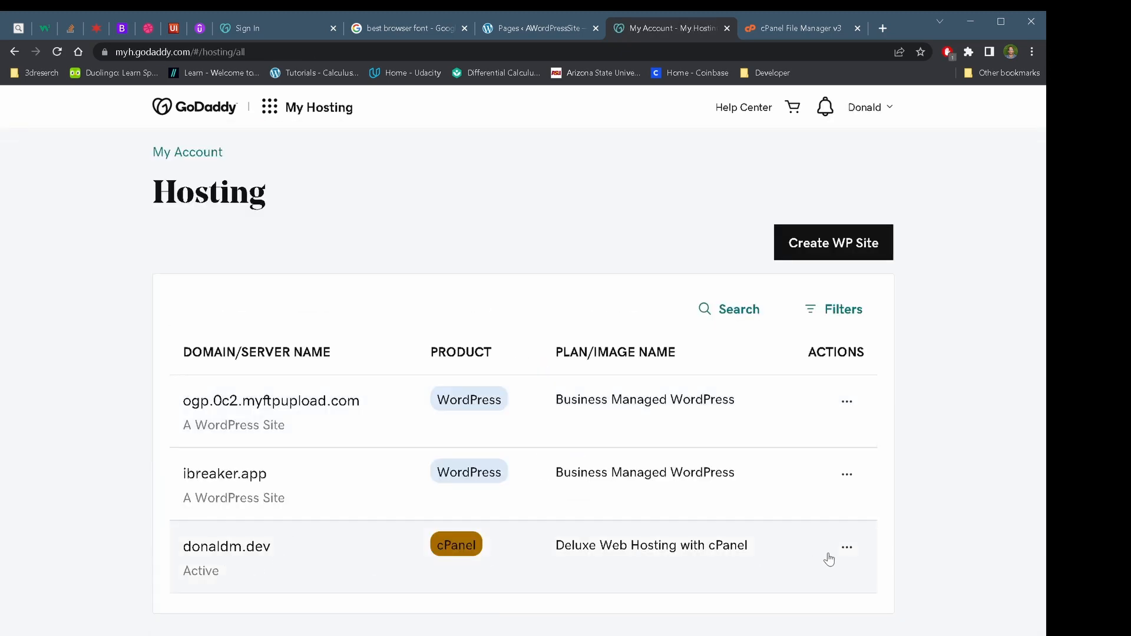
Open the donaldm.dev hosting settings and launch cPanel Admin
click(854, 548)
click(813, 594)
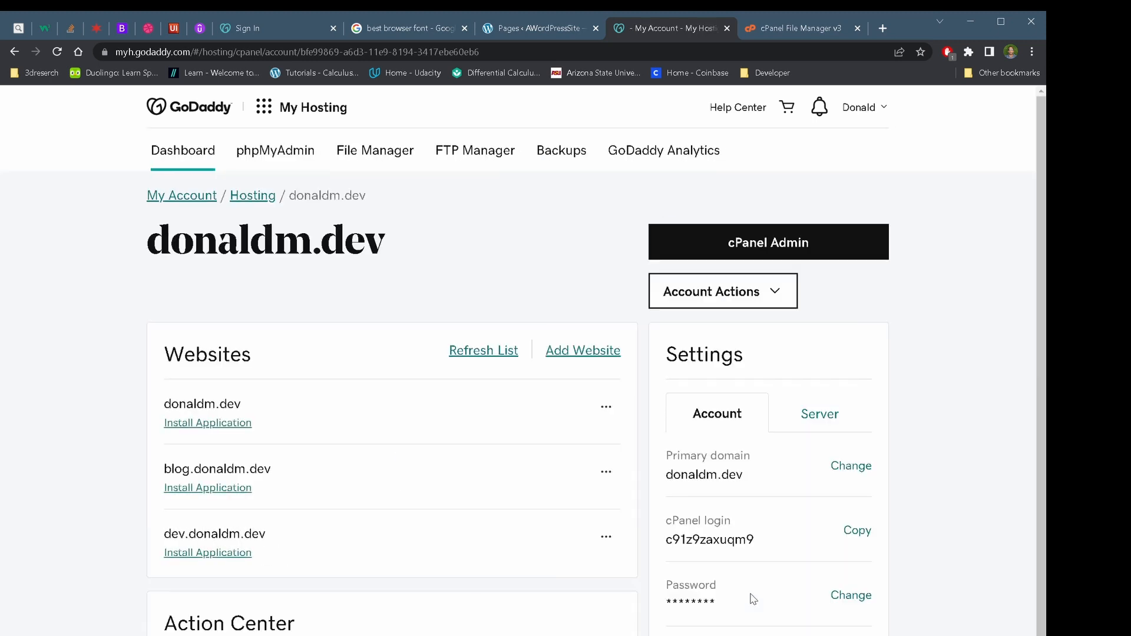
click(774, 257)
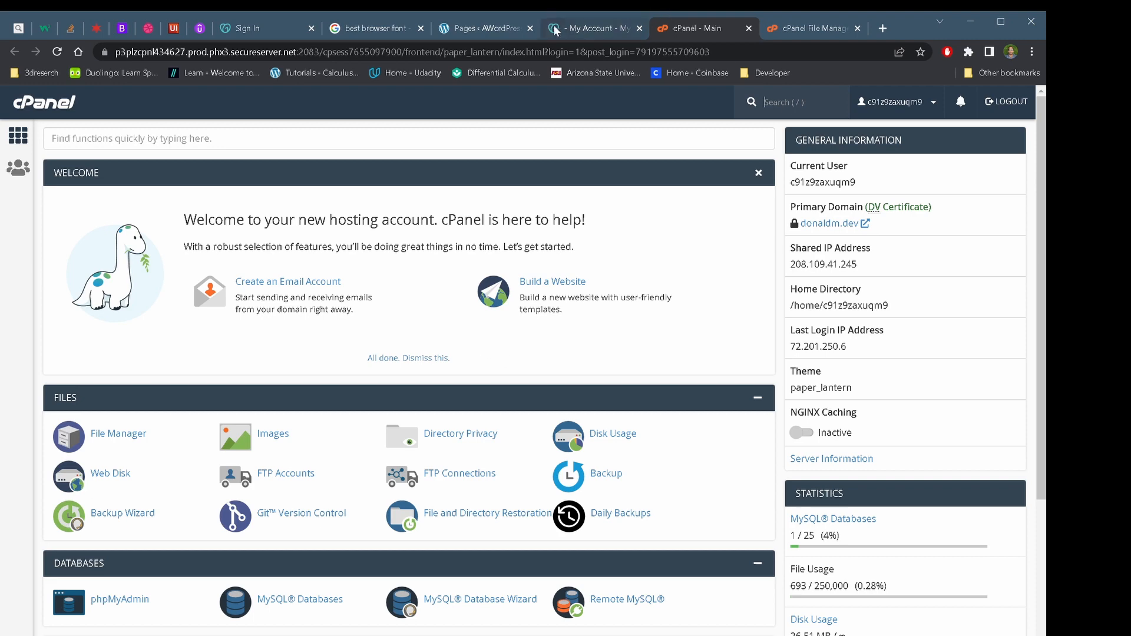
Return to the cPanel - Main tab, scan the home page and focus Find functions
click(575, 28)
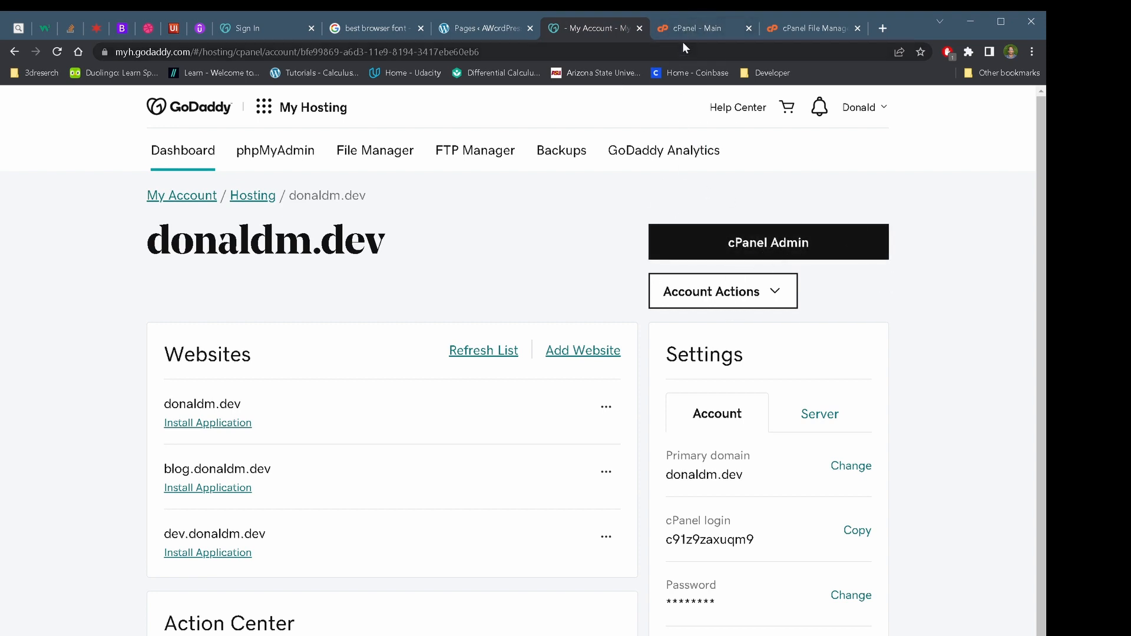
click(692, 27)
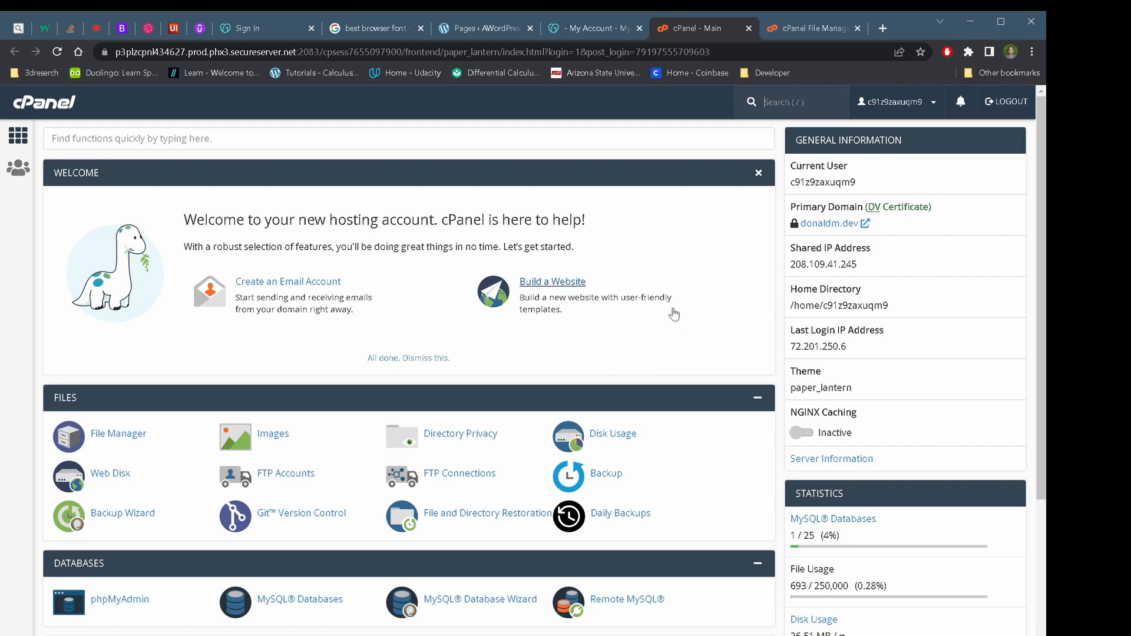
scroll(279, 504, down, 12)
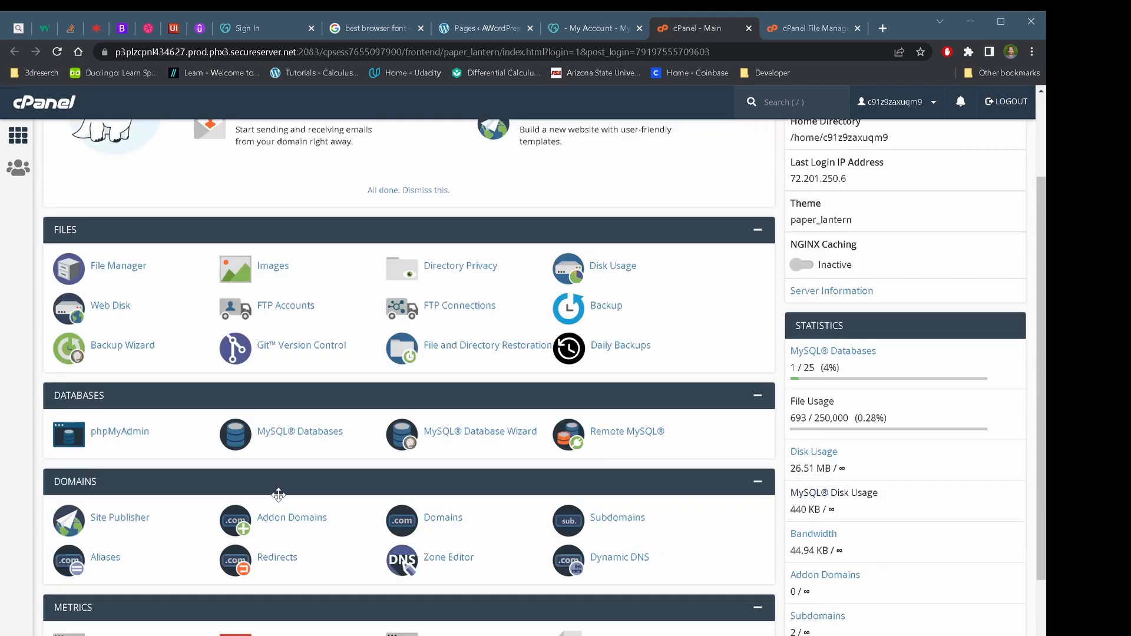
scroll(279, 498, up, 12)
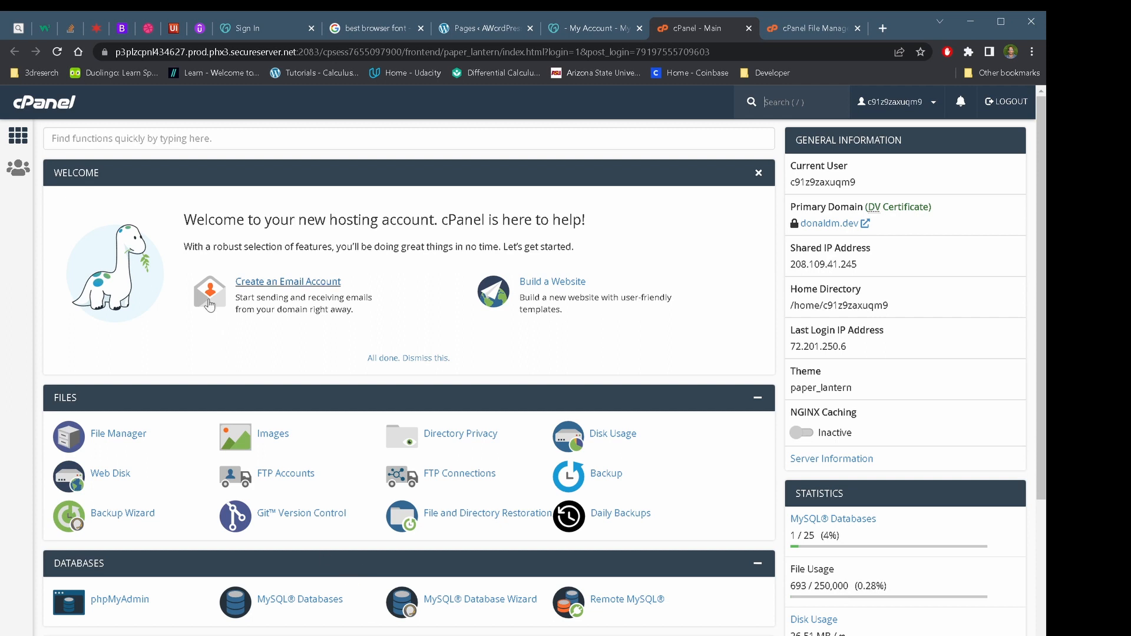
click(147, 140)
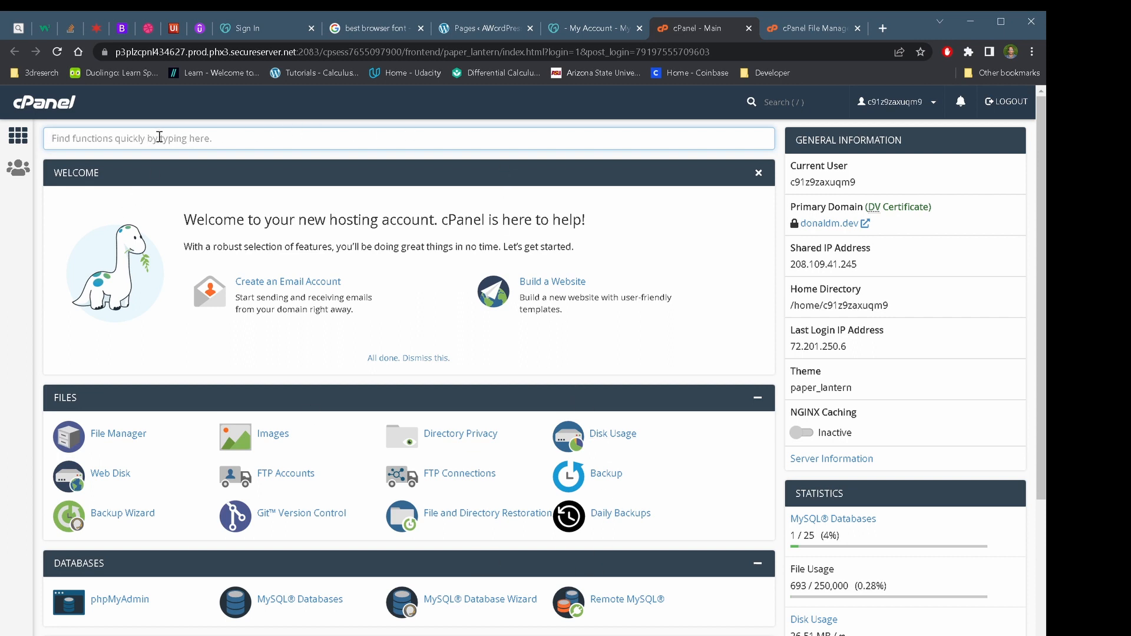
Search cPanel functions for 'test', then 'sub', then 'domain' to show the domain tools
scroll(450, 596, down, 13)
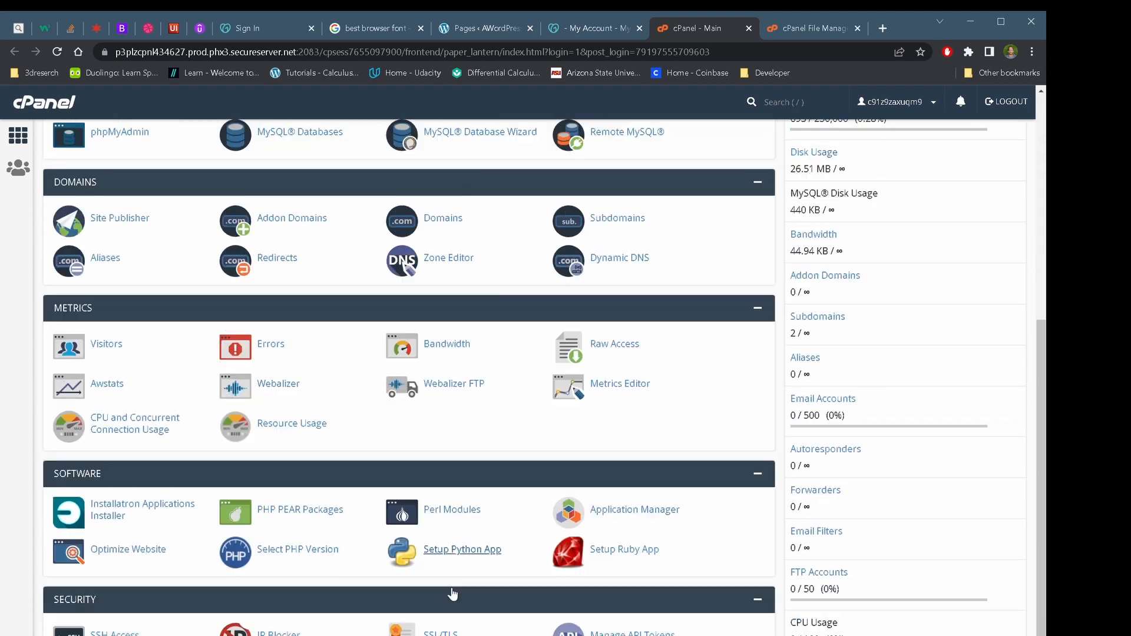
scroll(409, 377, down, 4)
scroll(409, 377, up, 6)
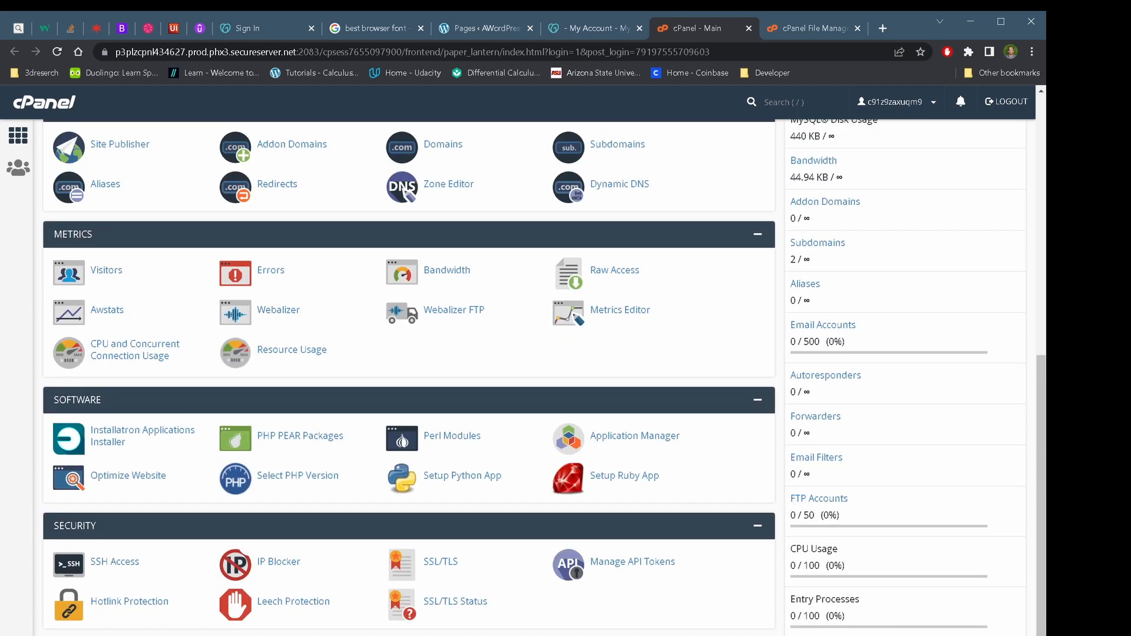
scroll(409, 377, up, 10)
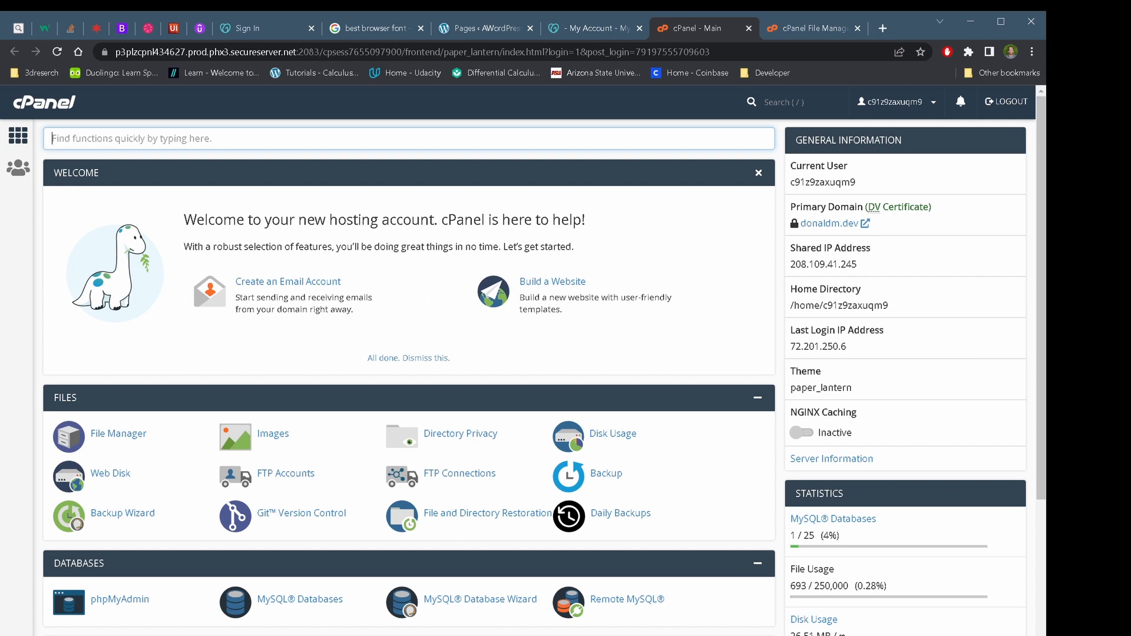
text(test)
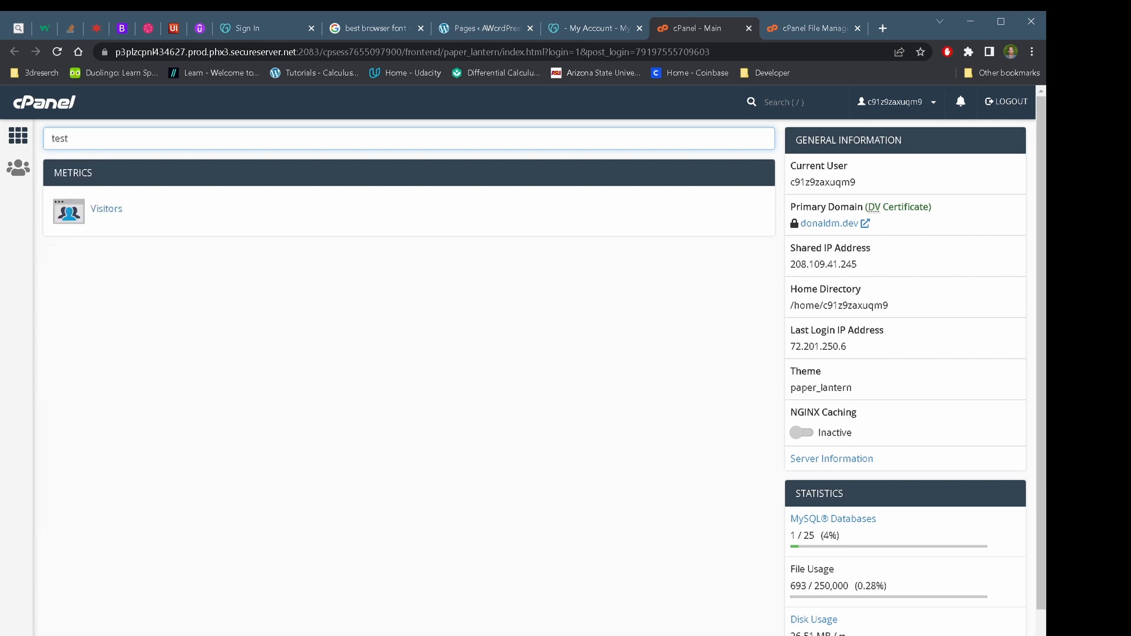
key(BackSpace)
key(BackSpace)
key(BackSpace)
key(BackSpace)
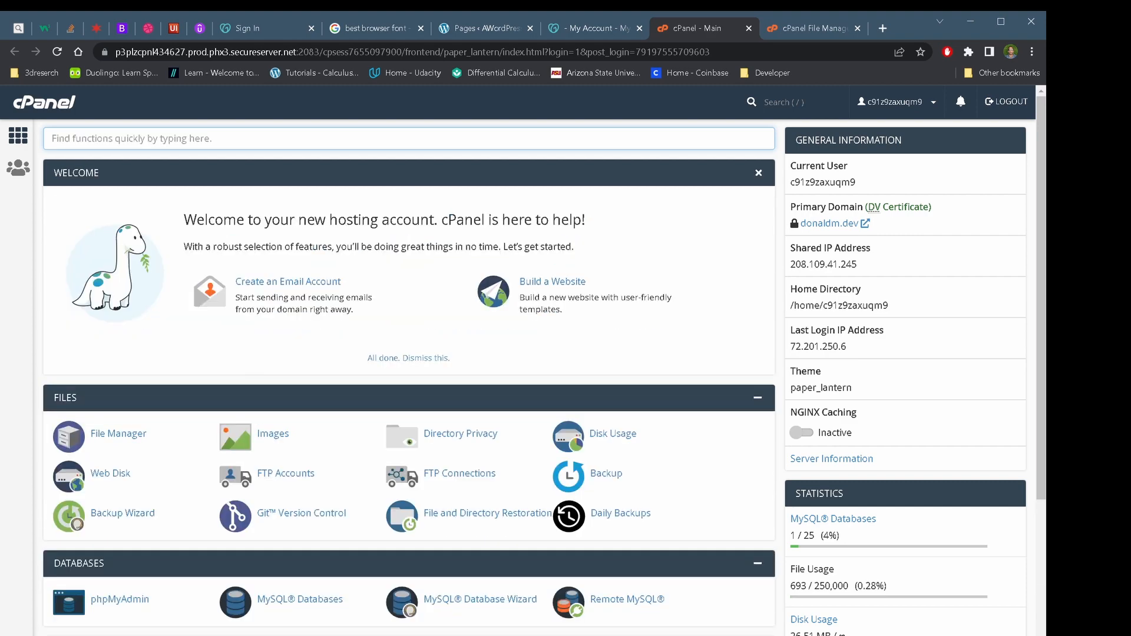
text(sub)
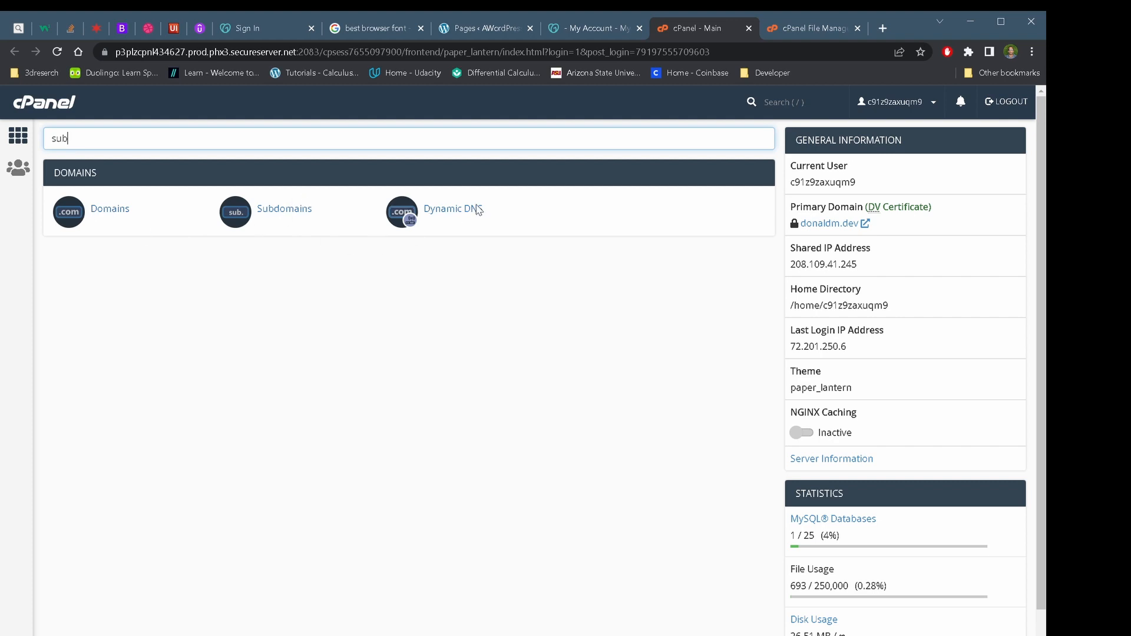
double_click(59, 138)
key(BackSpace)
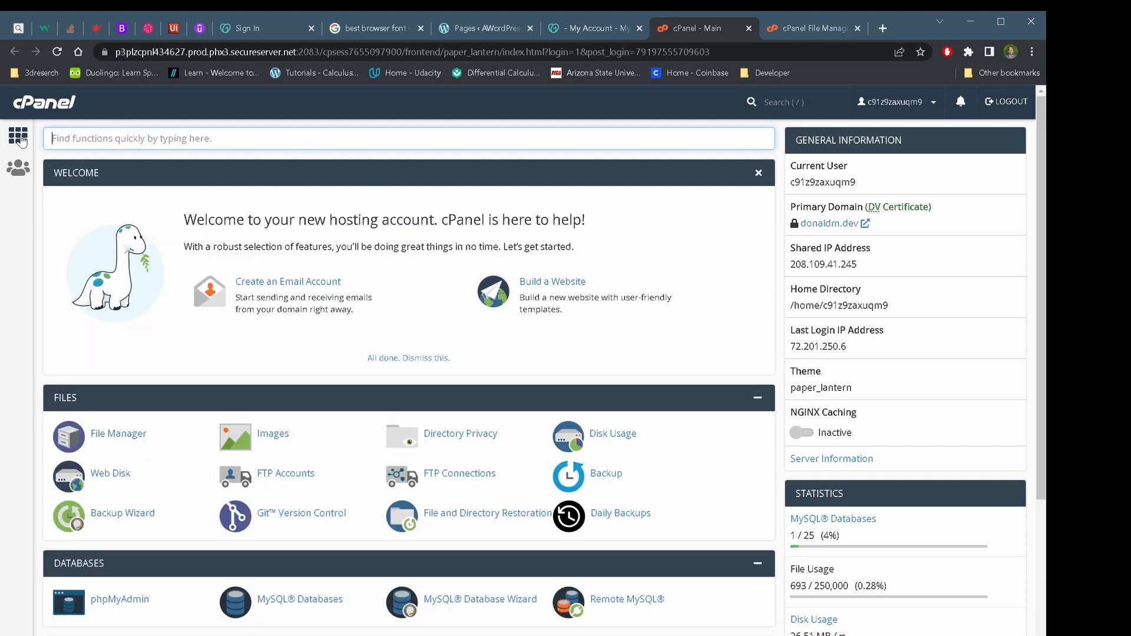
text(domain)
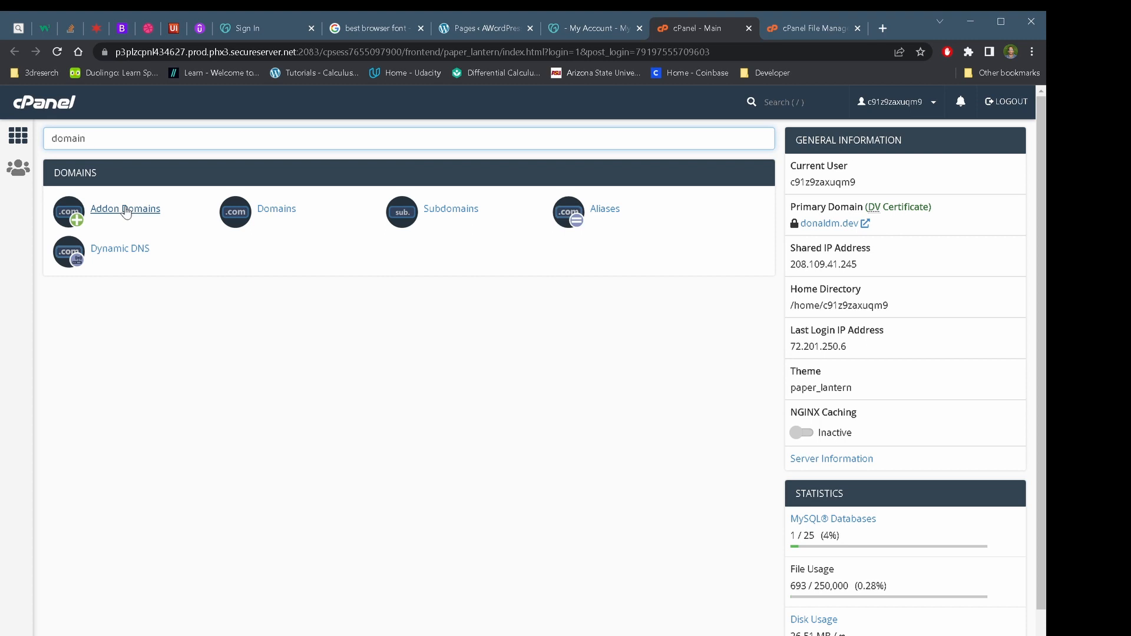
click(583, 35)
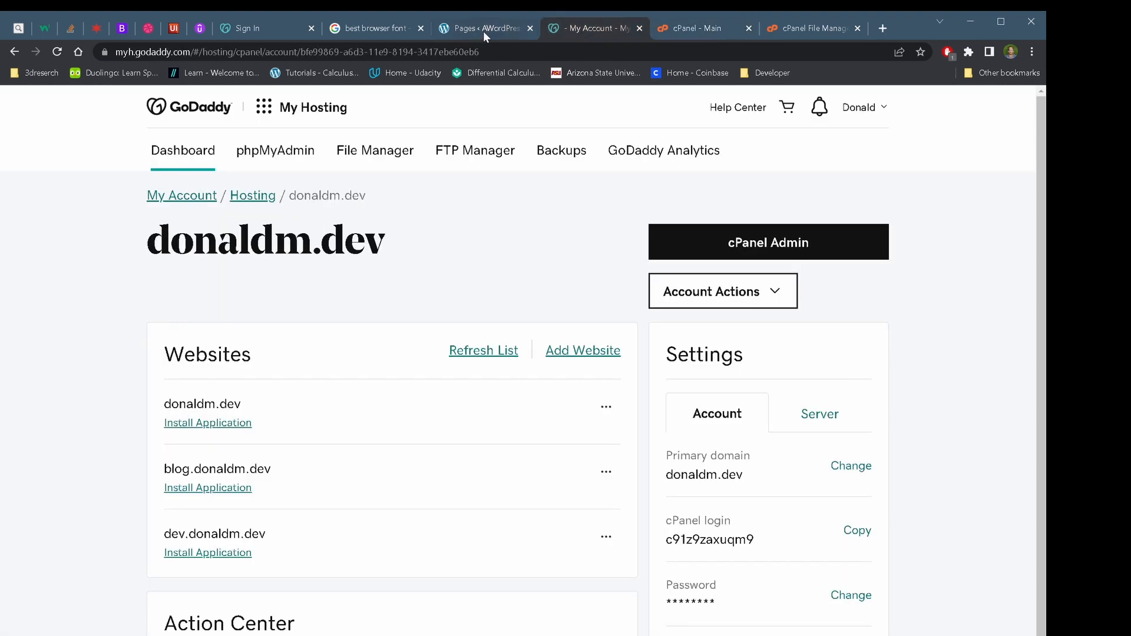
click(264, 107)
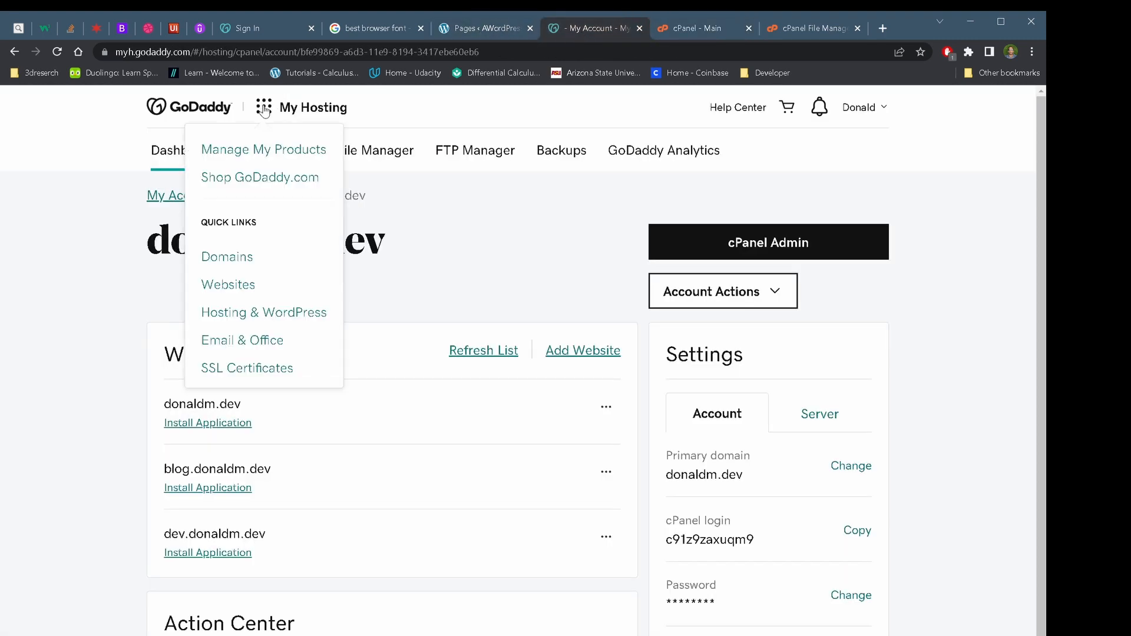
click(277, 262)
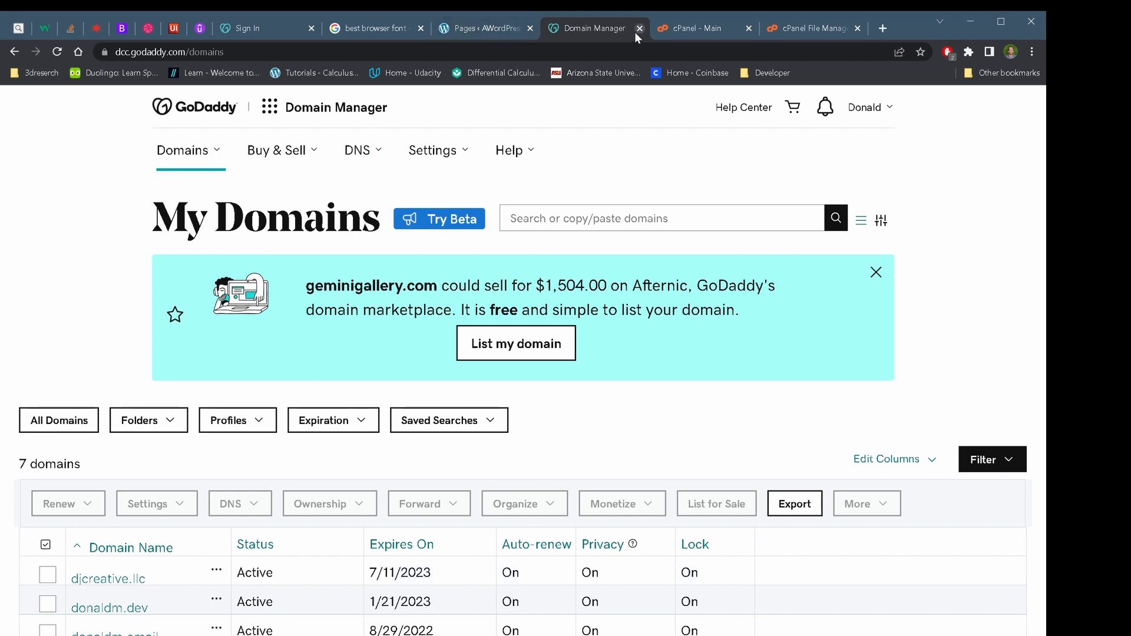
click(270, 106)
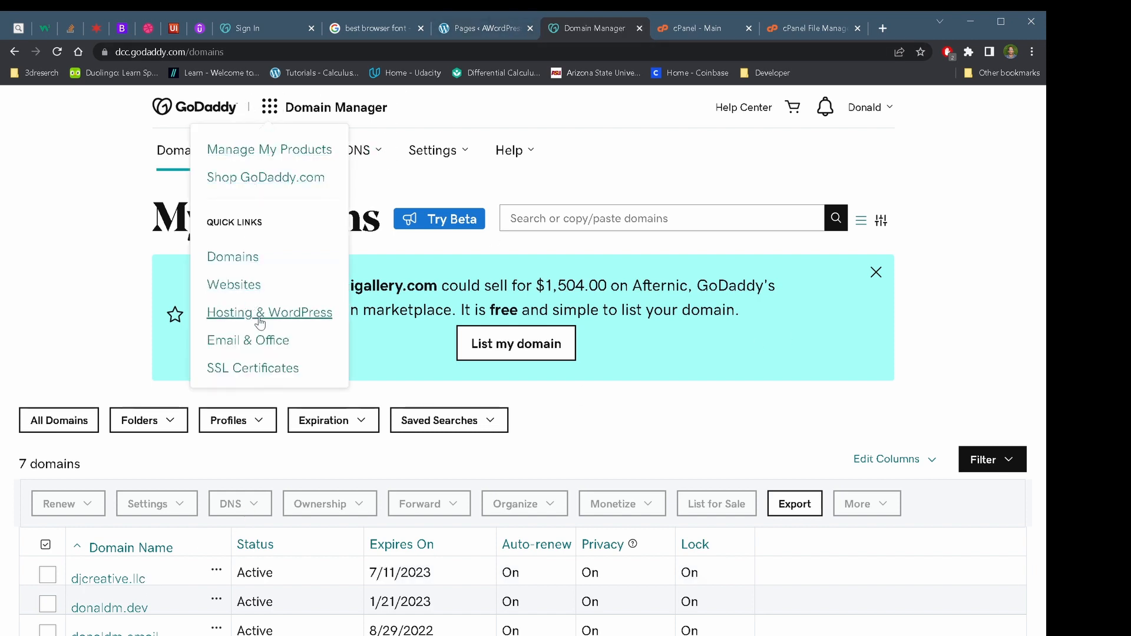
click(295, 312)
click(702, 28)
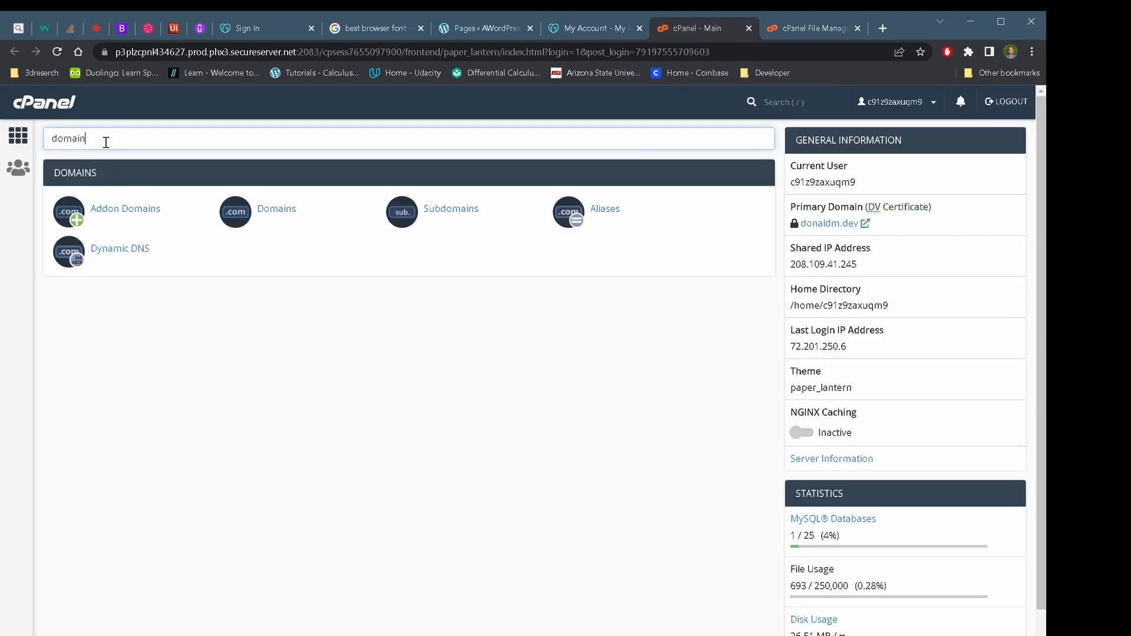
Enter addon domain djcreative.llc with subdomain djcreative and document root public_html/djcreative.llc
click(139, 212)
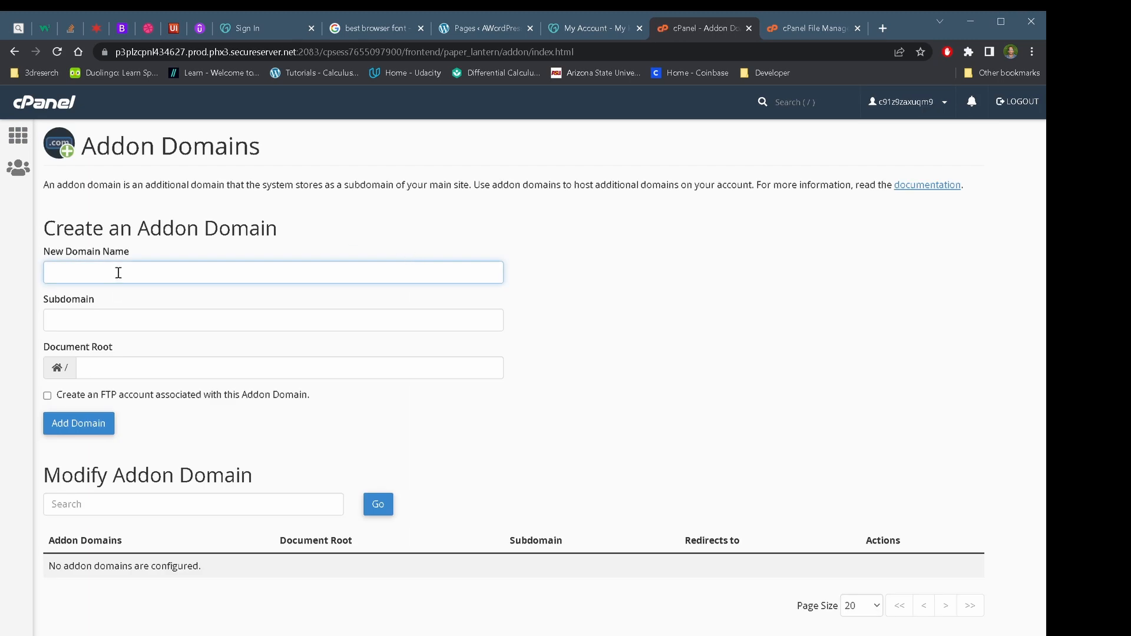
text(djcre)
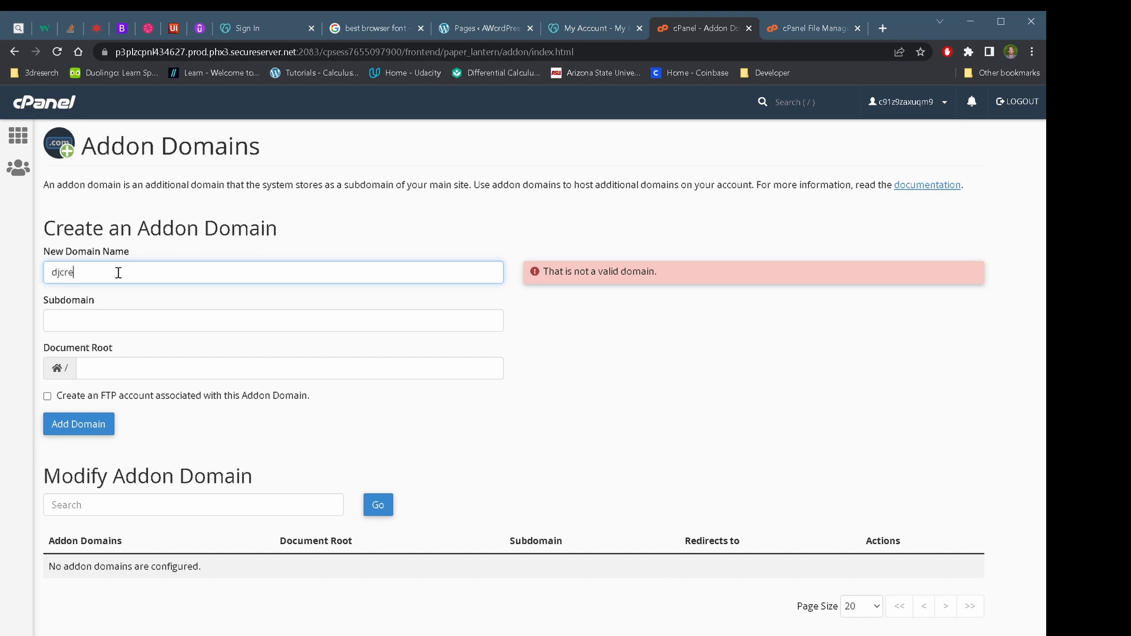
text(ative.llc)
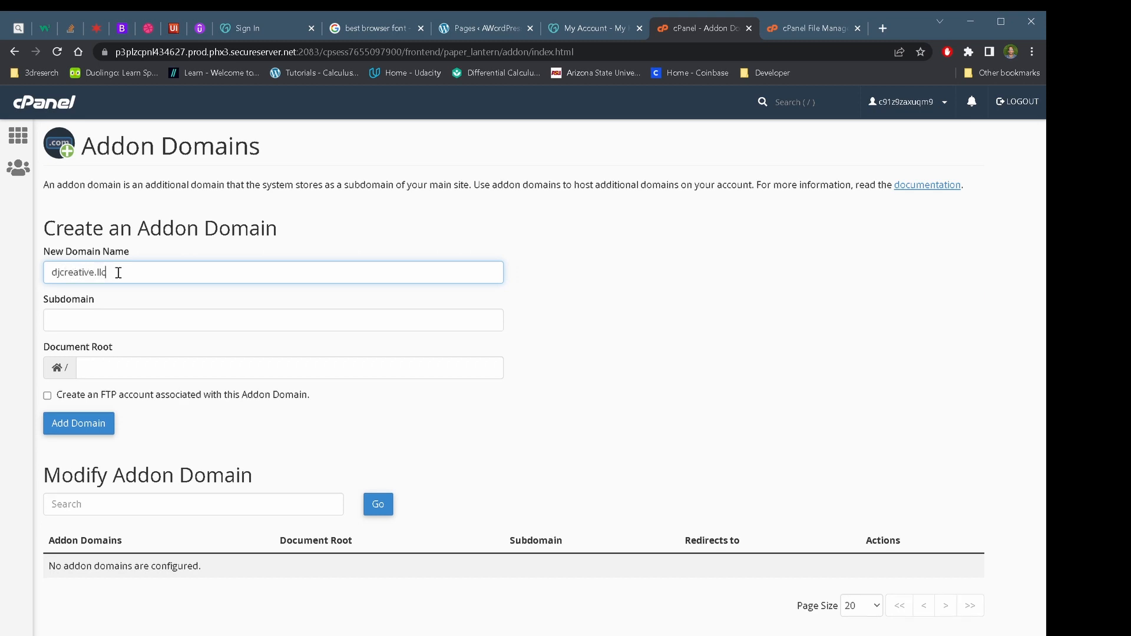
double_click(565, 295)
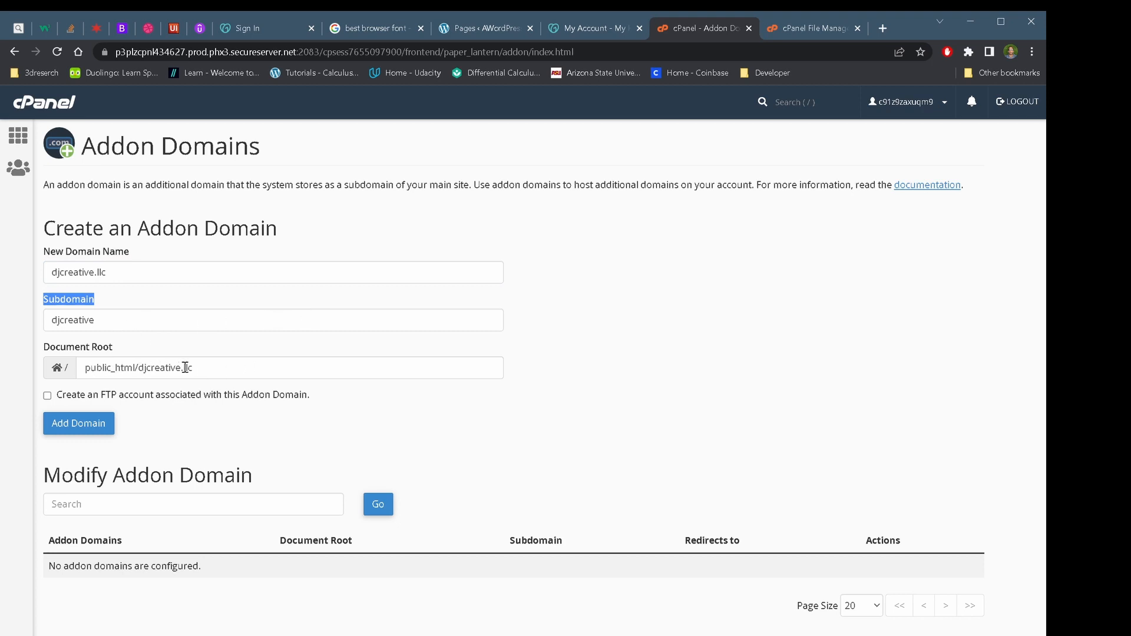
click(225, 369)
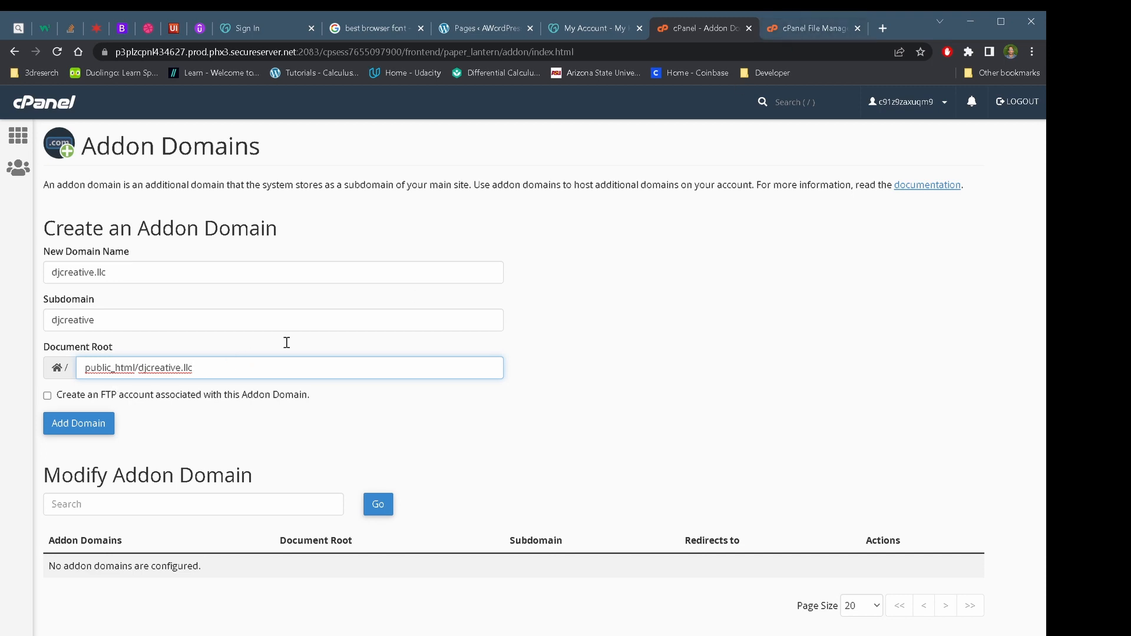
Check the public_html contents in File Manager, then return to the addon domain form
click(783, 30)
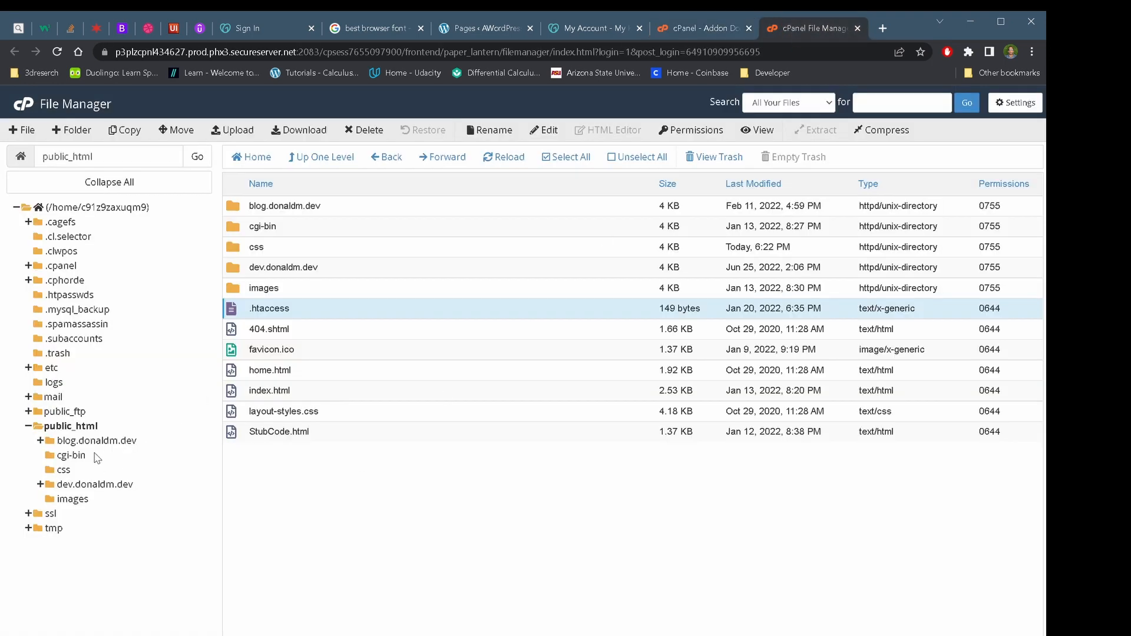
click(74, 427)
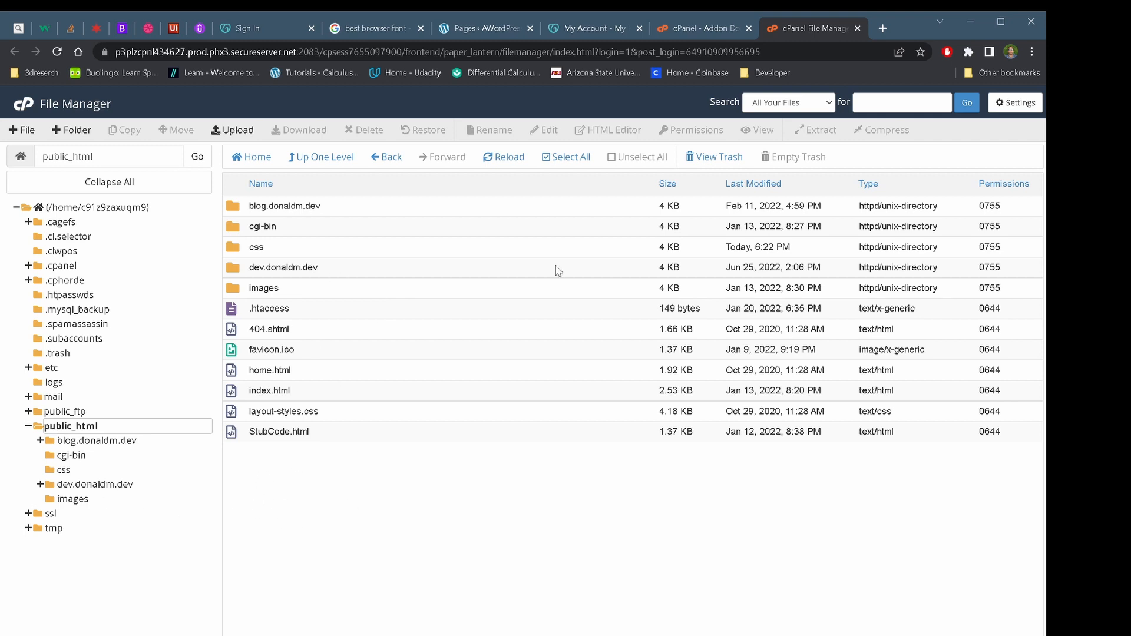
click(687, 29)
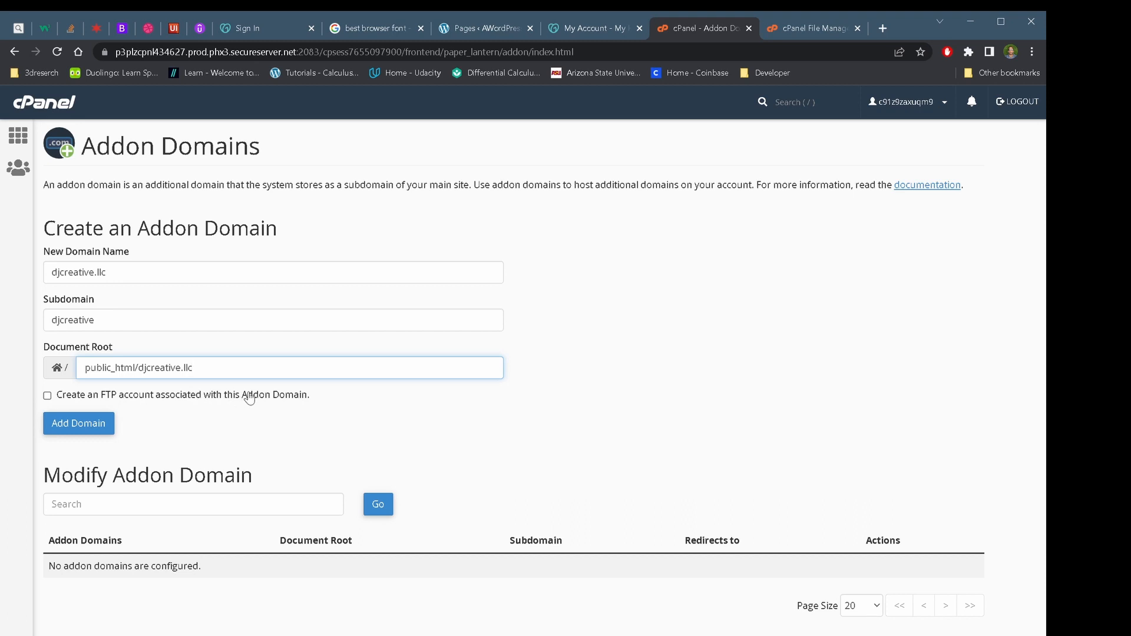
Add djcreative.llc and confirm its new folder appears inside public_html in File Manager
click(83, 428)
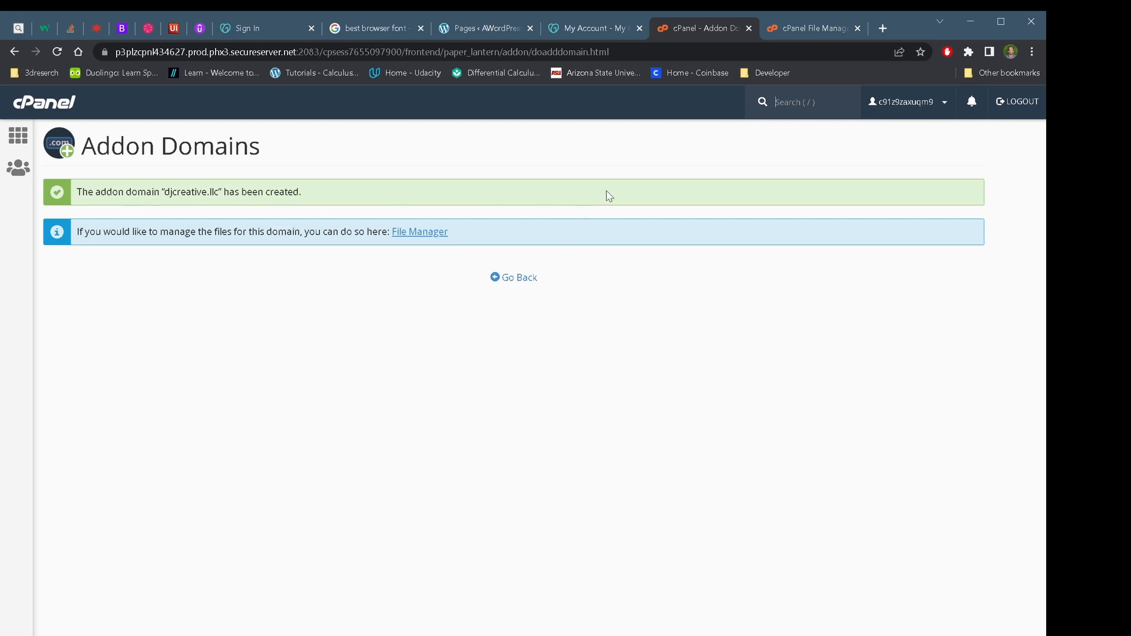
click(805, 29)
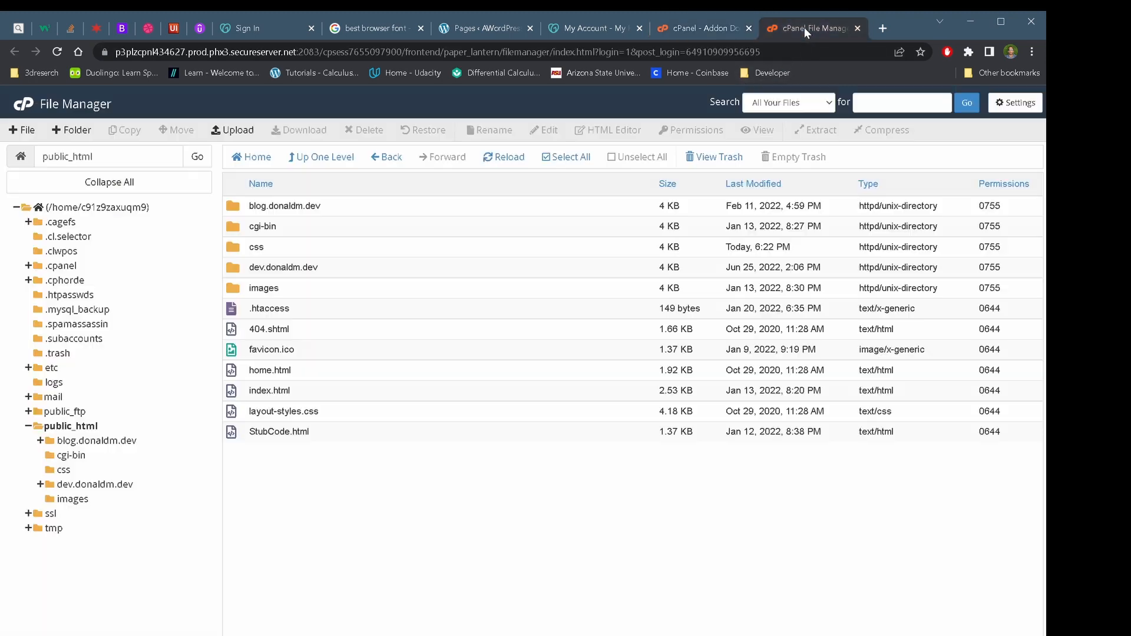
click(66, 426)
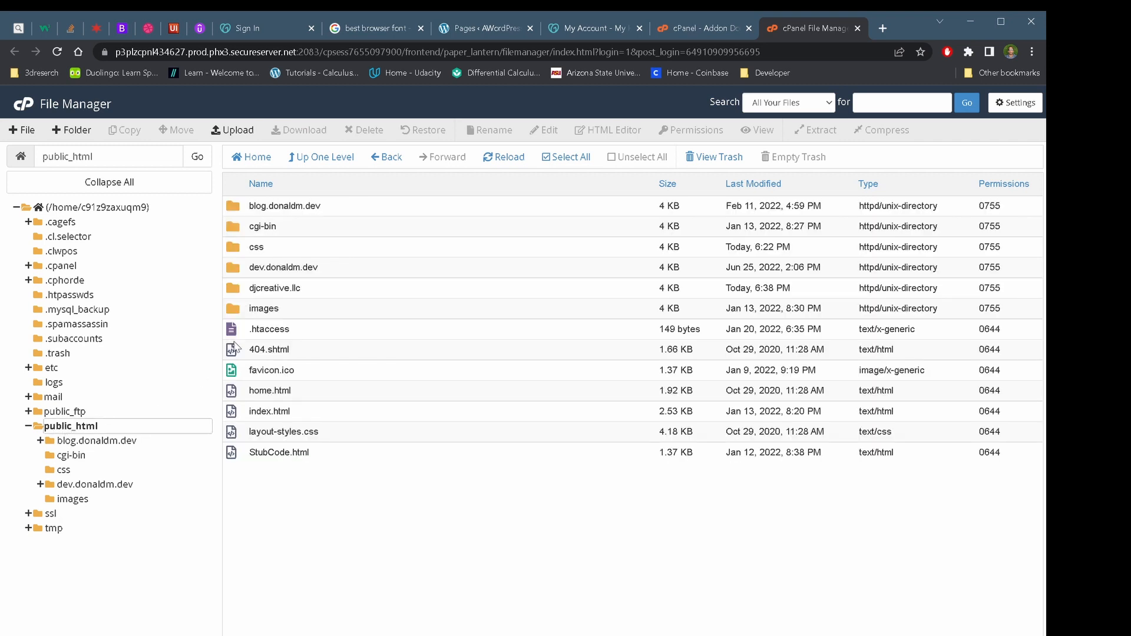
double_click(229, 289)
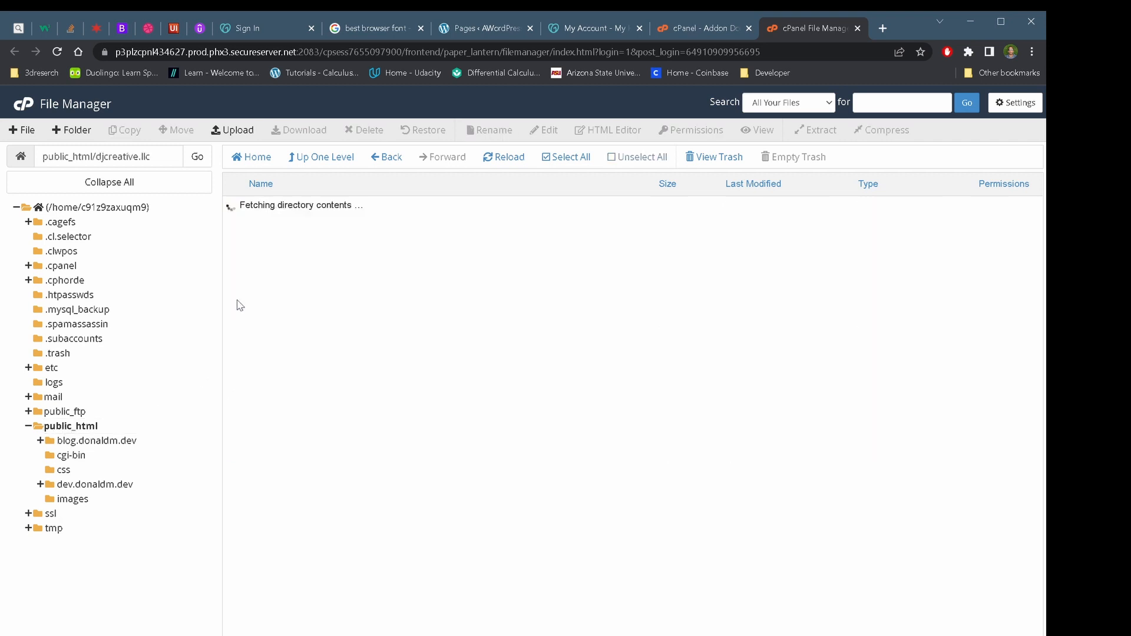
click(386, 157)
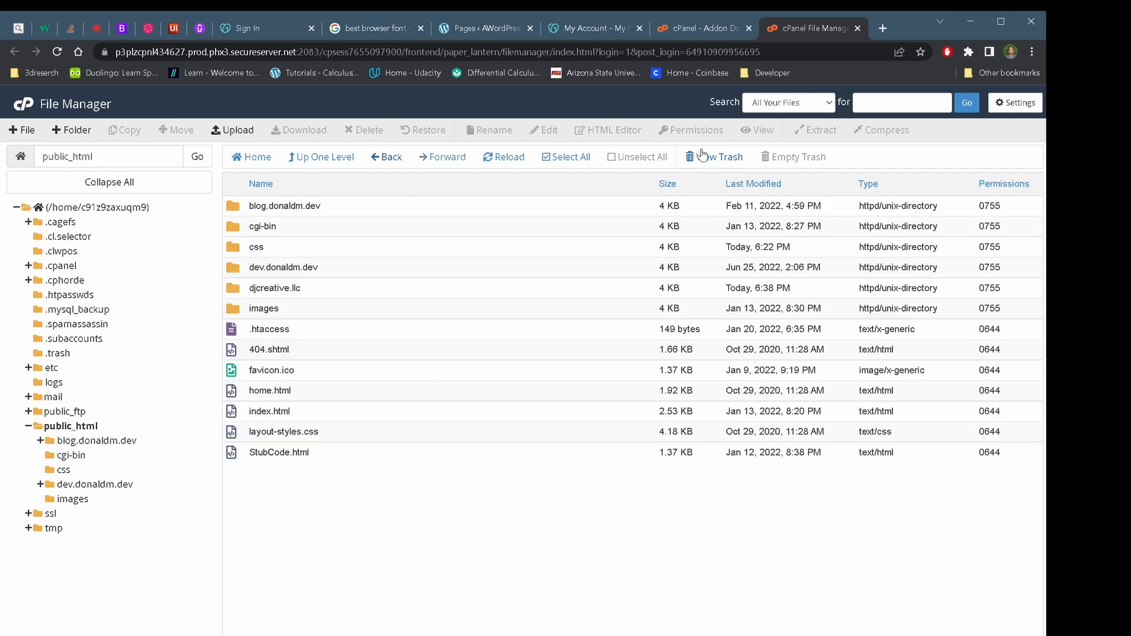
click(712, 30)
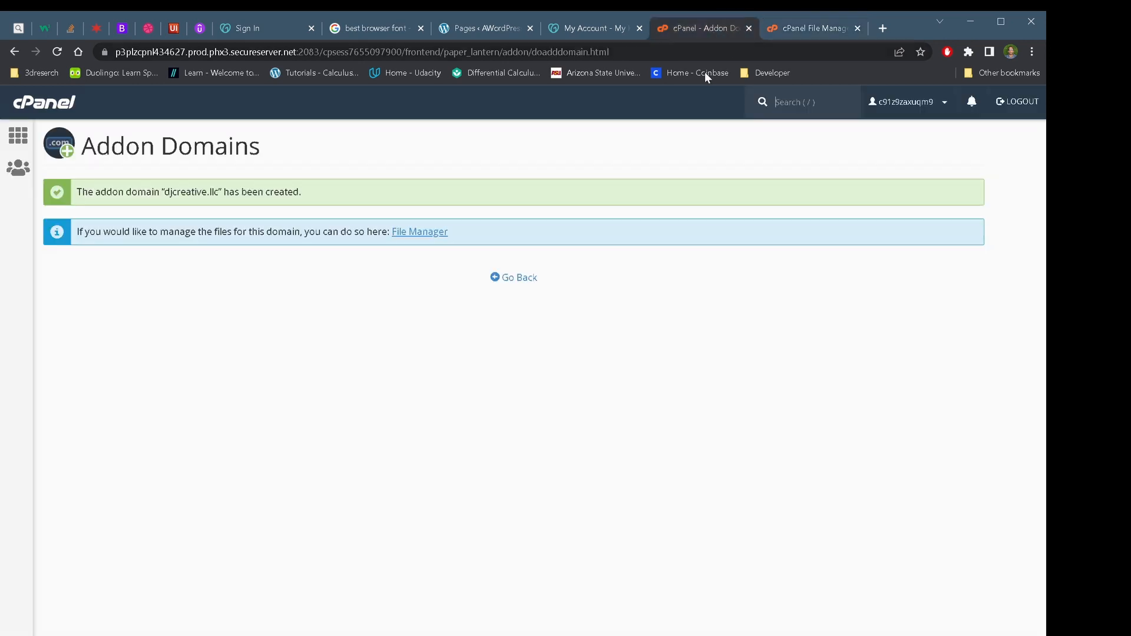
Review djcreative.llc's document root /public_html/djcreative.llc in Change Document Root, then close it
click(514, 277)
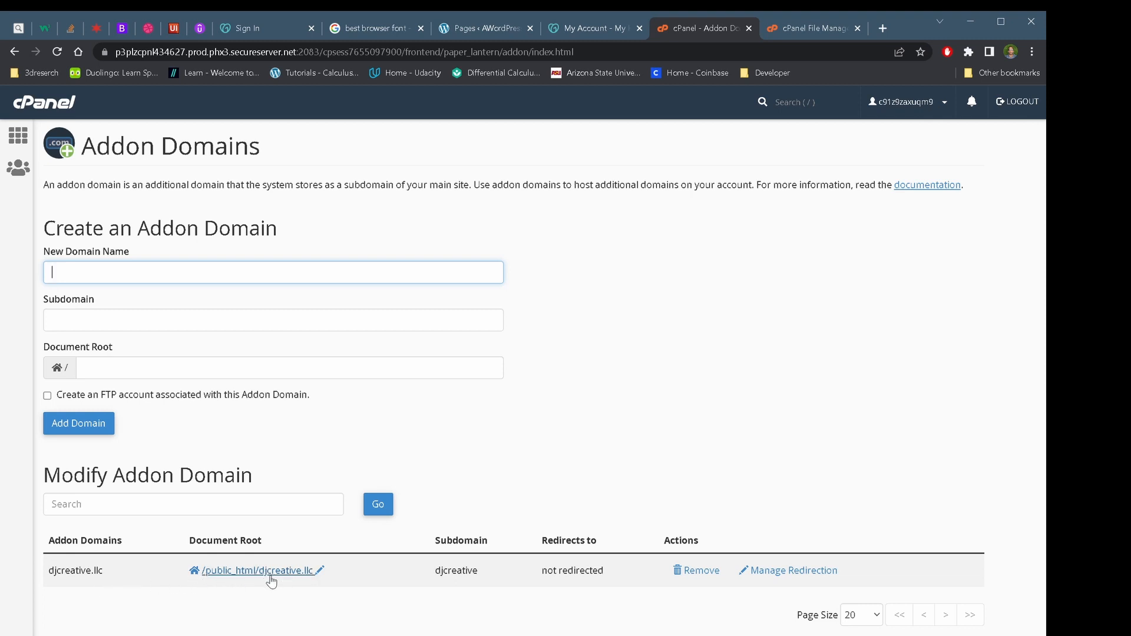
click(320, 571)
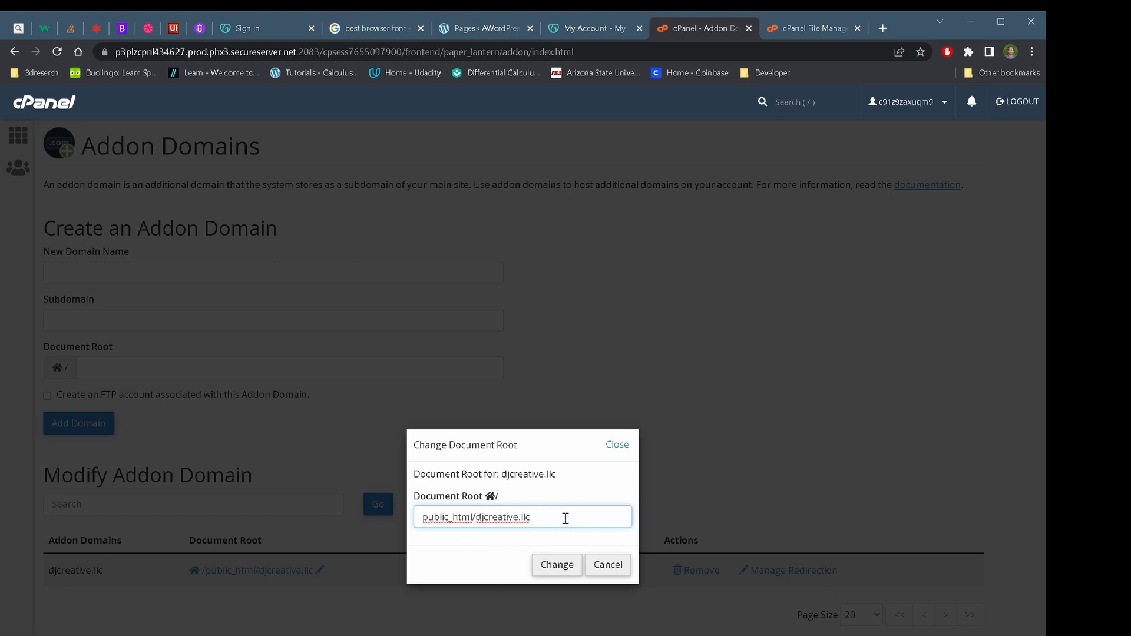
click(622, 452)
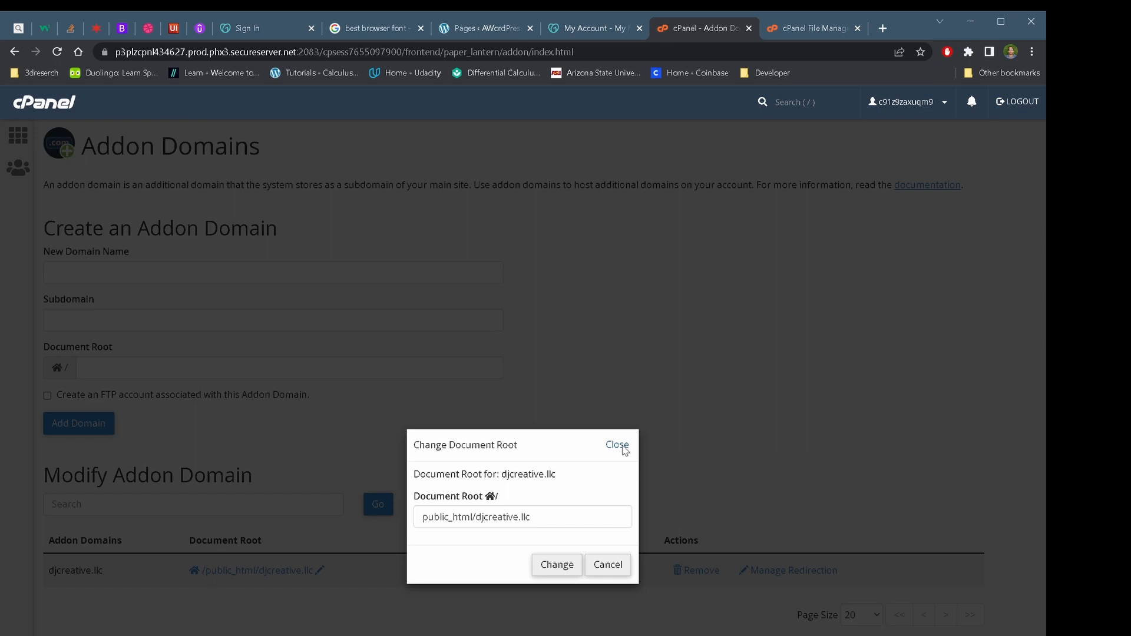
click(621, 450)
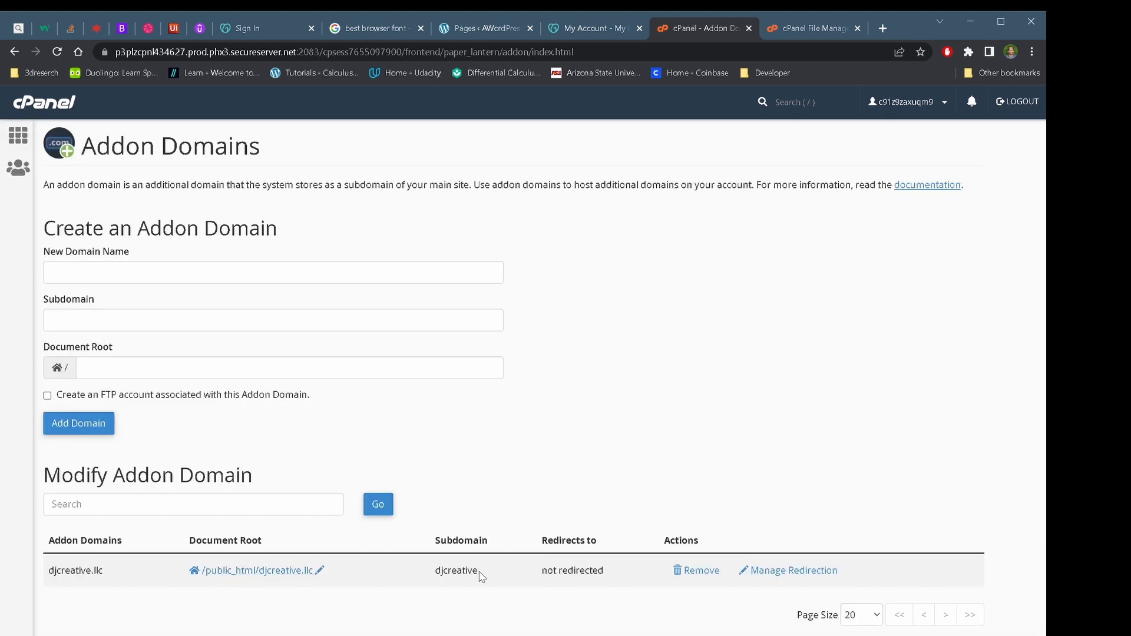
Check djcreative.llc's redirection settings, then return to the cPanel home dashboard
click(766, 570)
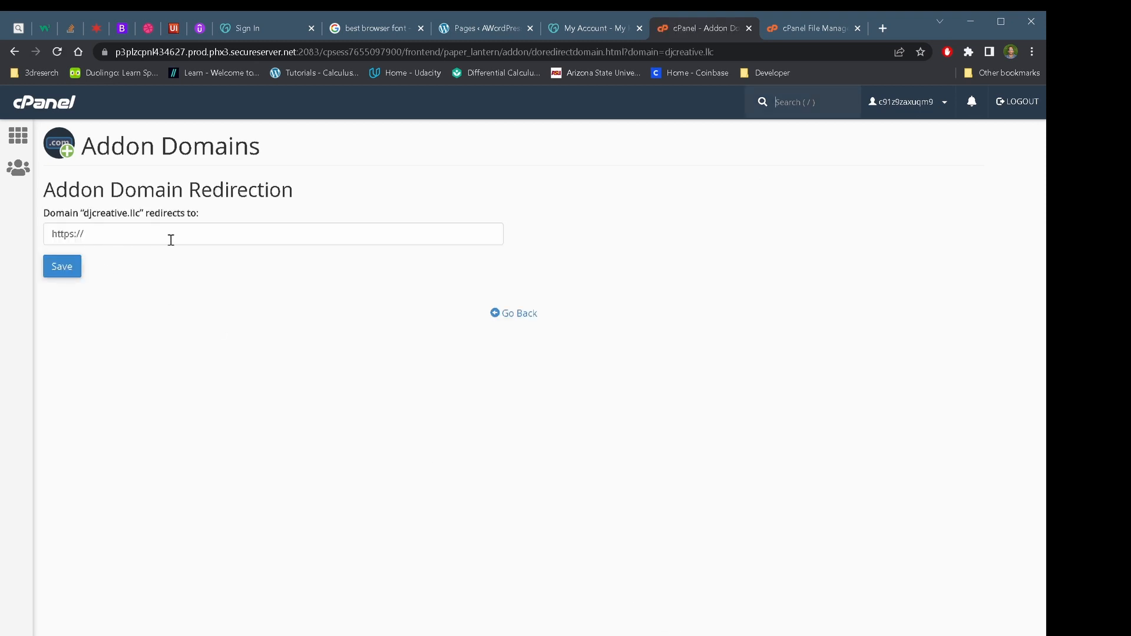
click(515, 314)
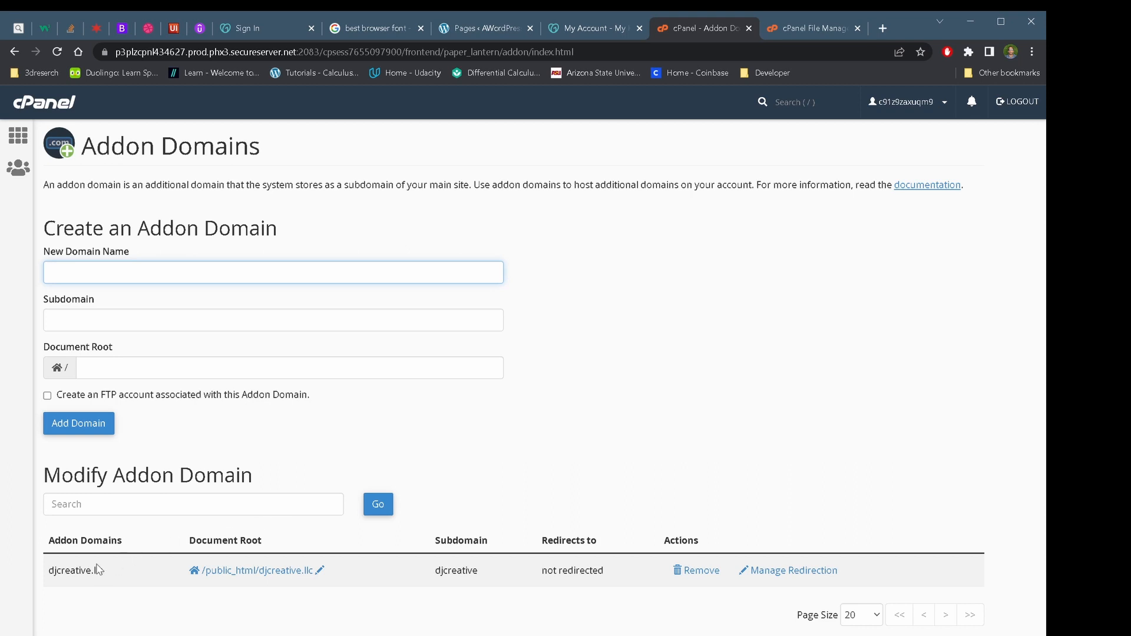
click(52, 106)
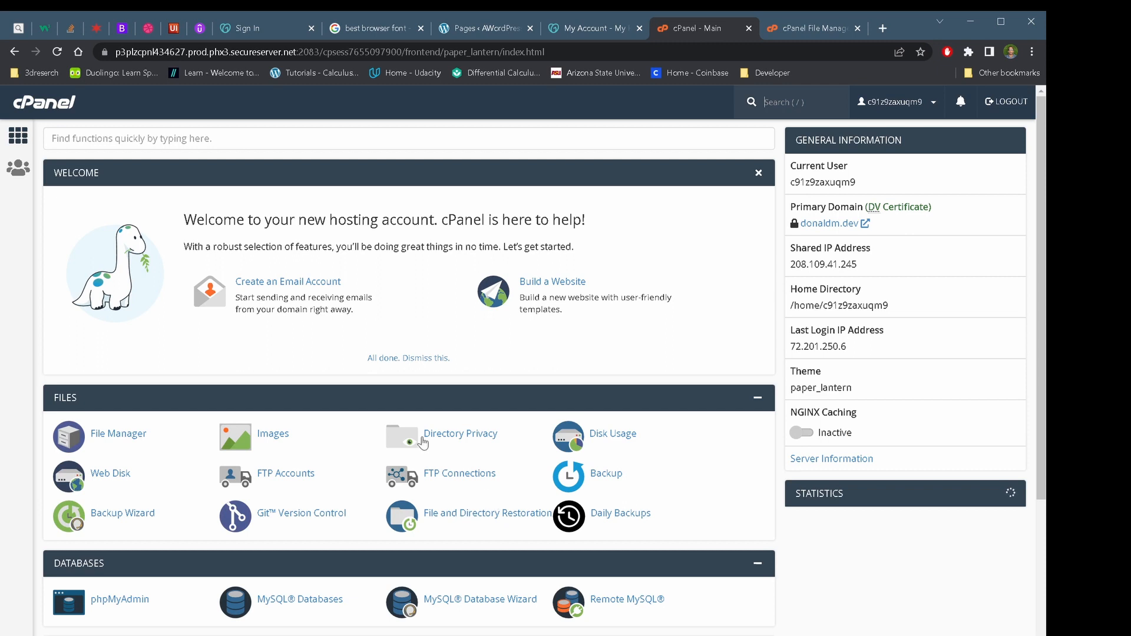
Search cPanel functions for 'ftp' and open FTP Accounts
click(241, 130)
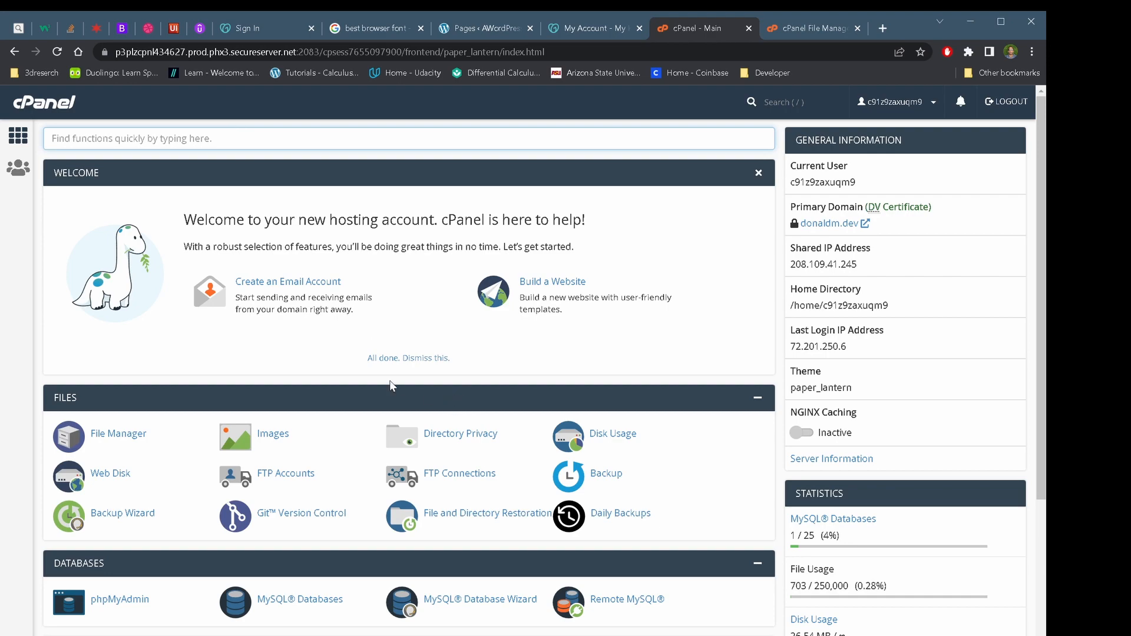
scroll(346, 610, down, 6)
scroll(346, 615, up, 1)
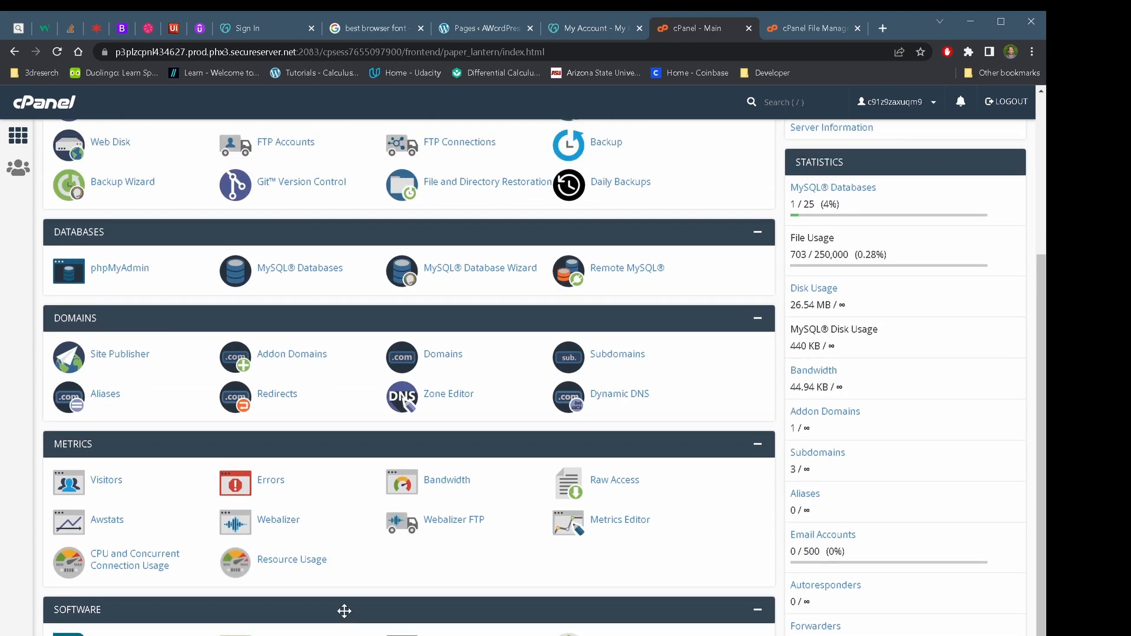
scroll(344, 611, up, 6)
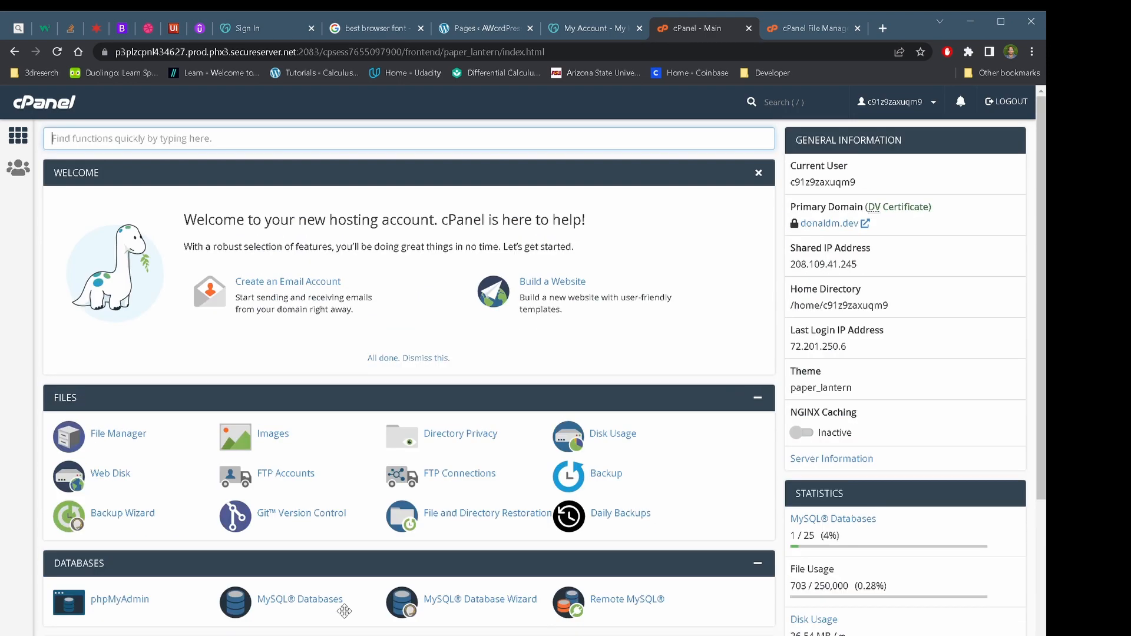
click(178, 136)
text(ftp)
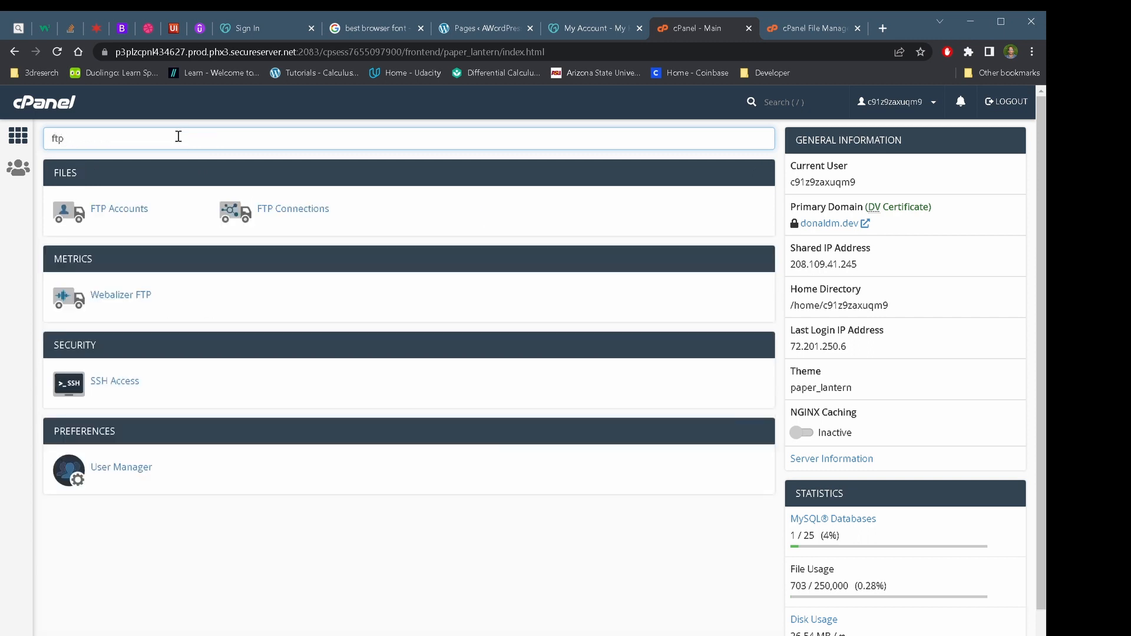
click(135, 211)
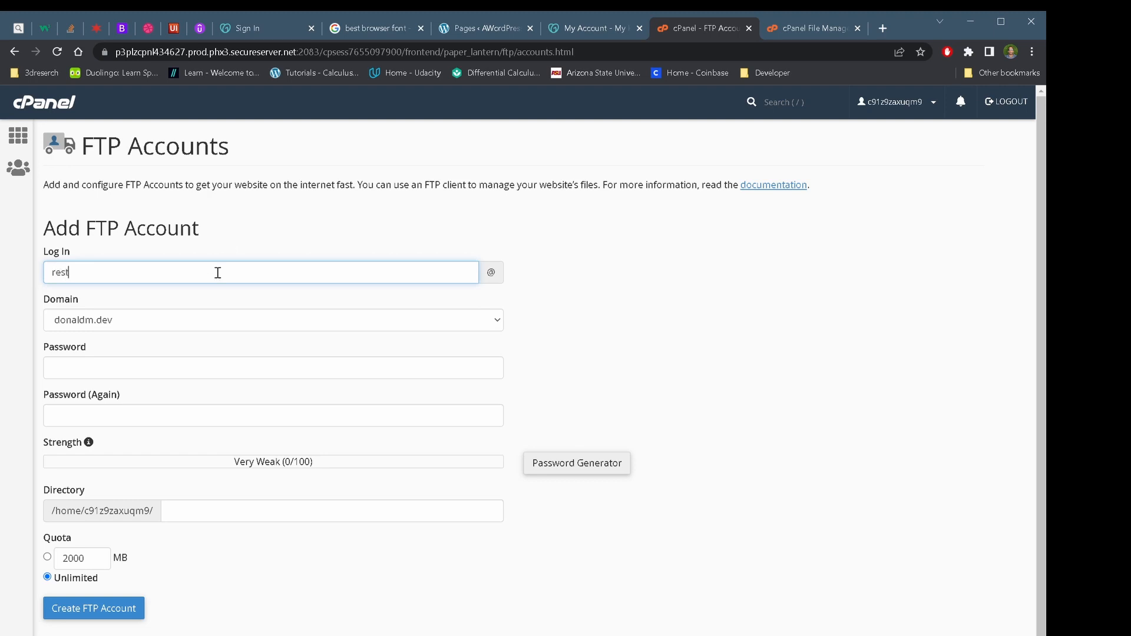
Enter login 'test' and choose djcreative.llc as the FTP account's domain
text(rest)
key(BackSpace)
key(BackSpace)
key(BackSpace)
key(BackSpace)
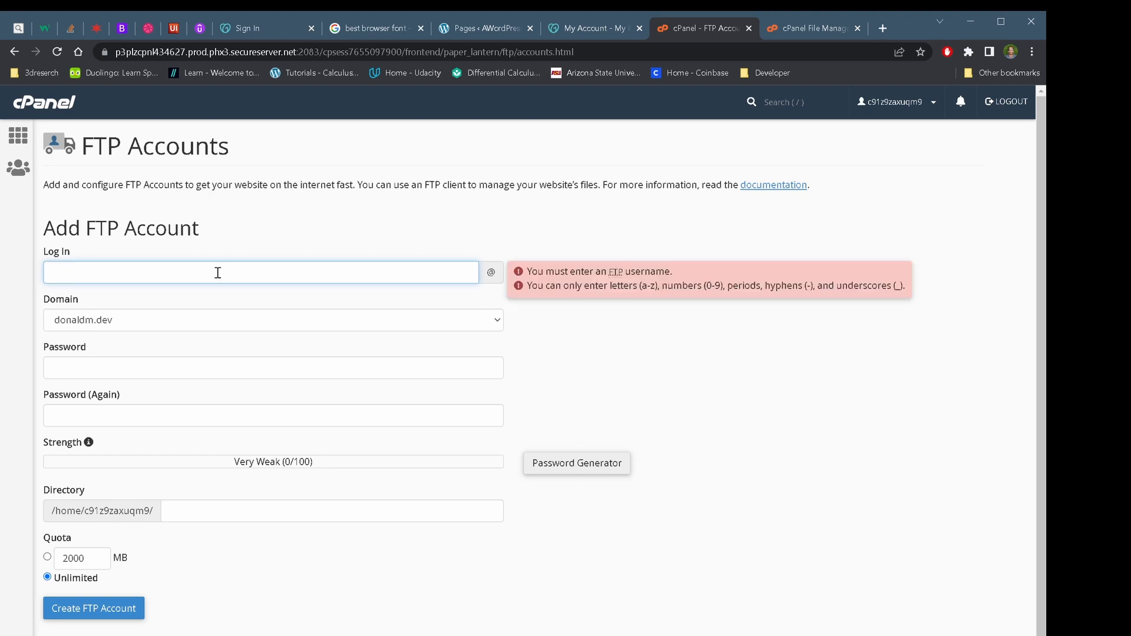
text(test)
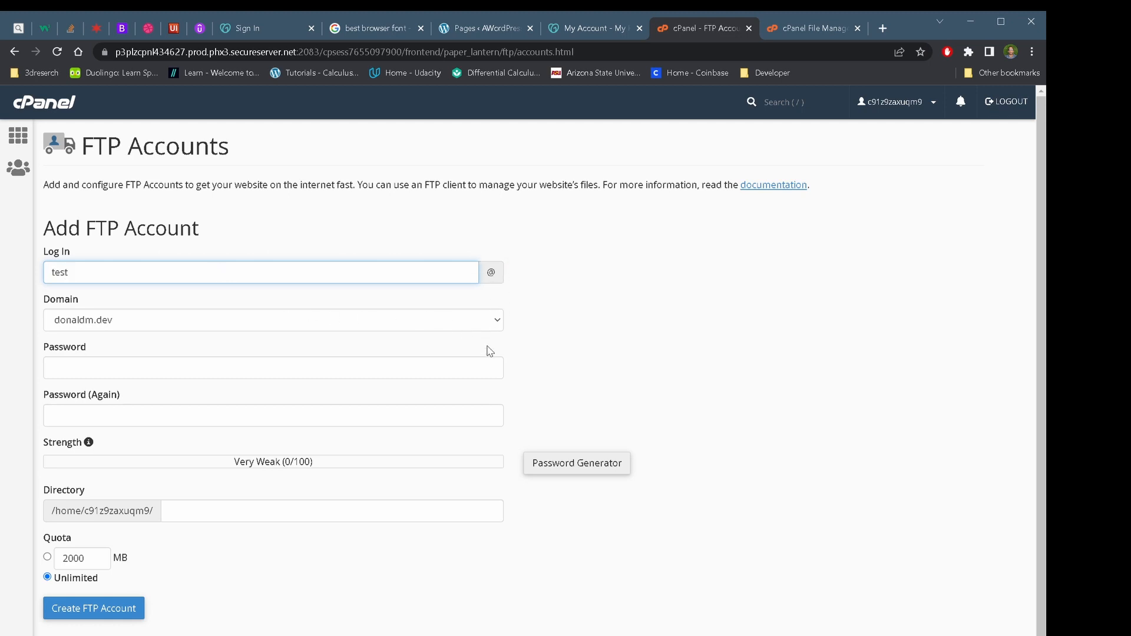
click(474, 319)
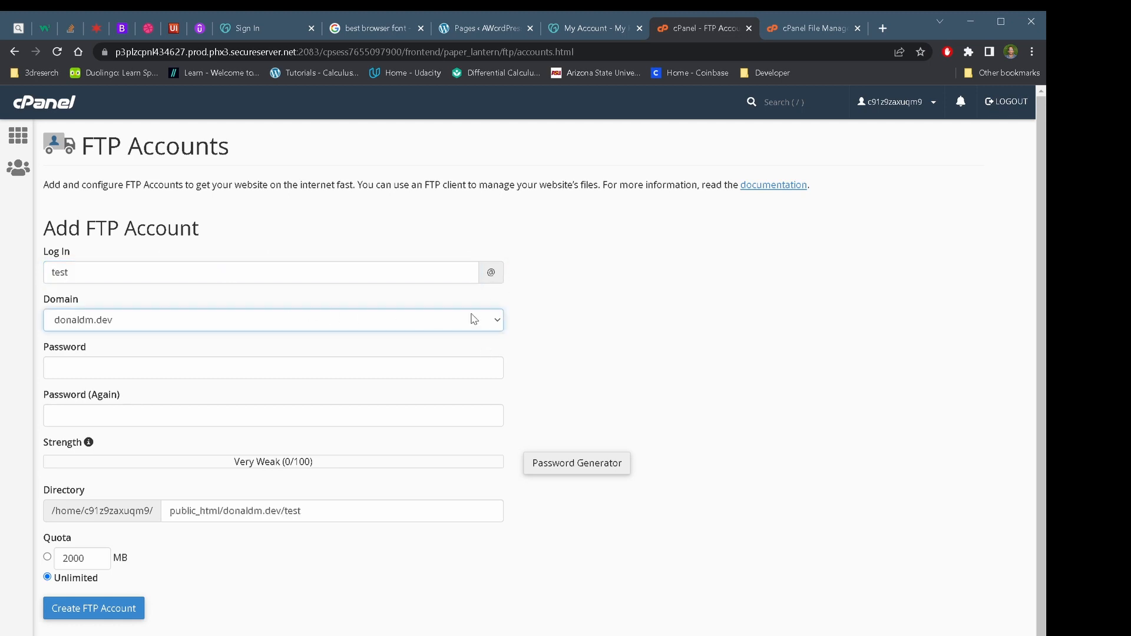
click(310, 395)
Enter the FTP account password in both Password and Password (Again)
click(267, 371)
click(260, 404)
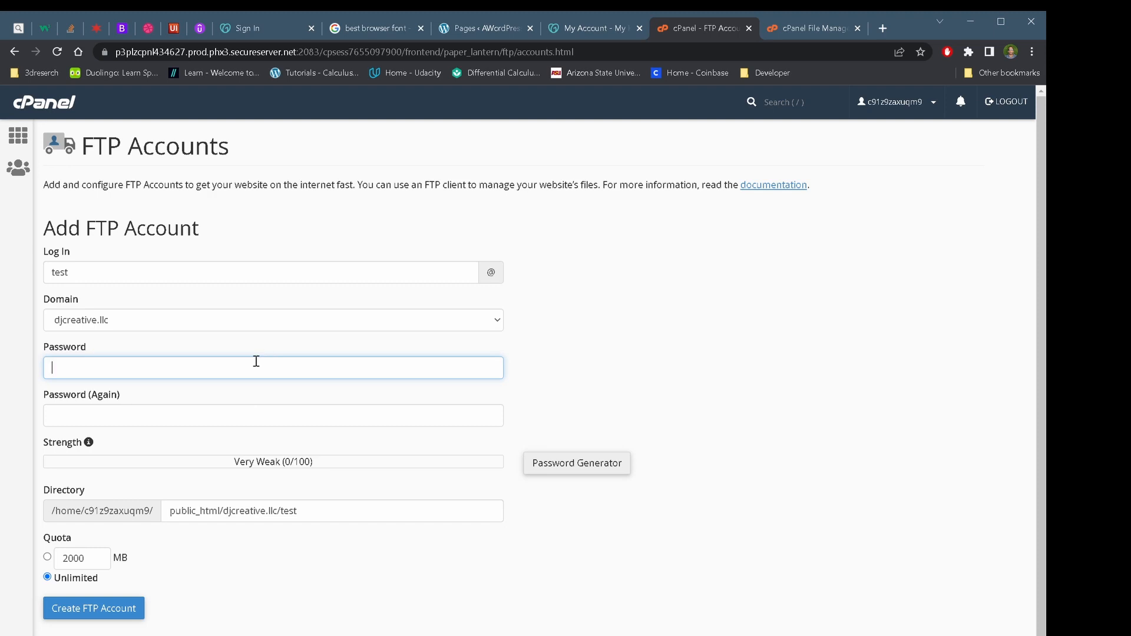
text(12345)
click(214, 417)
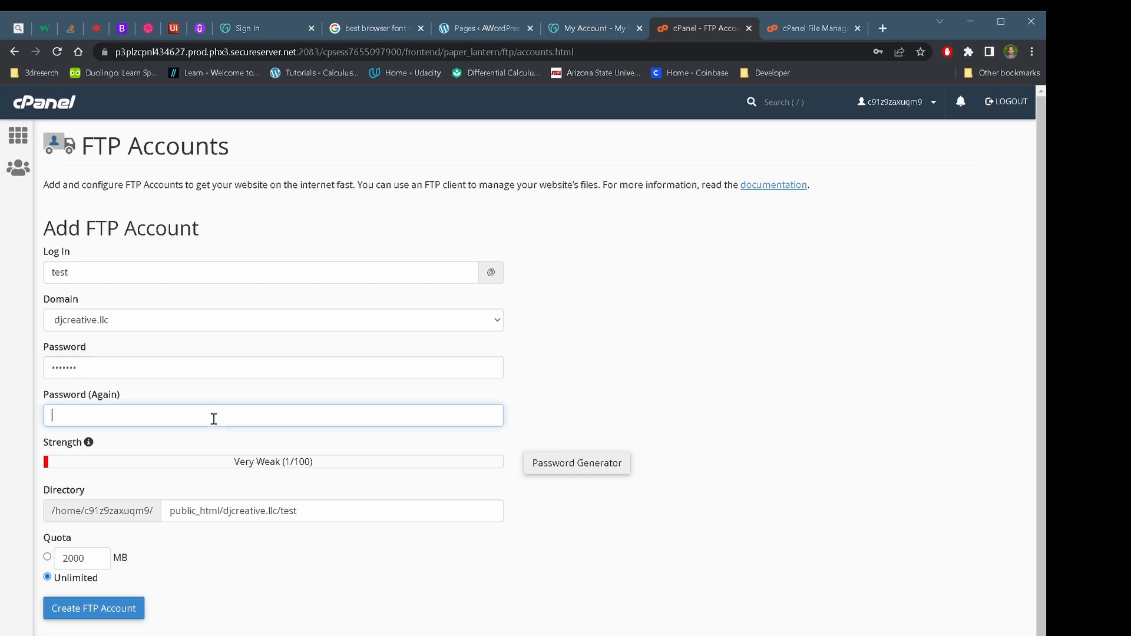
text(1••••••)
click(714, 414)
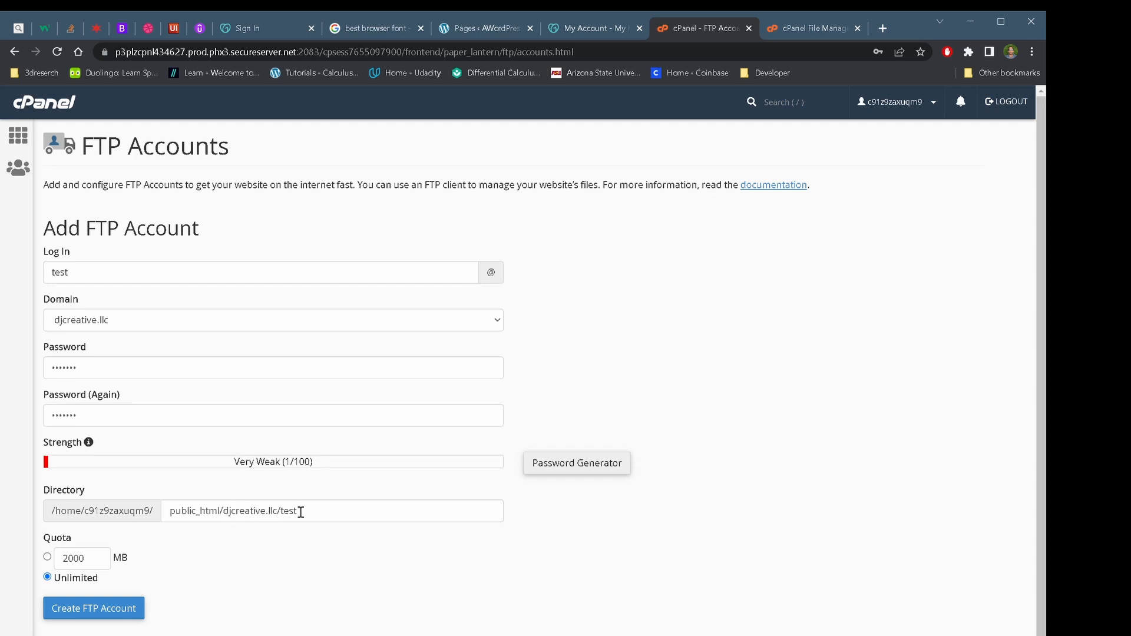
Inspect the djcreative.llc folder in File Manager, then return to the FTP account form
click(818, 23)
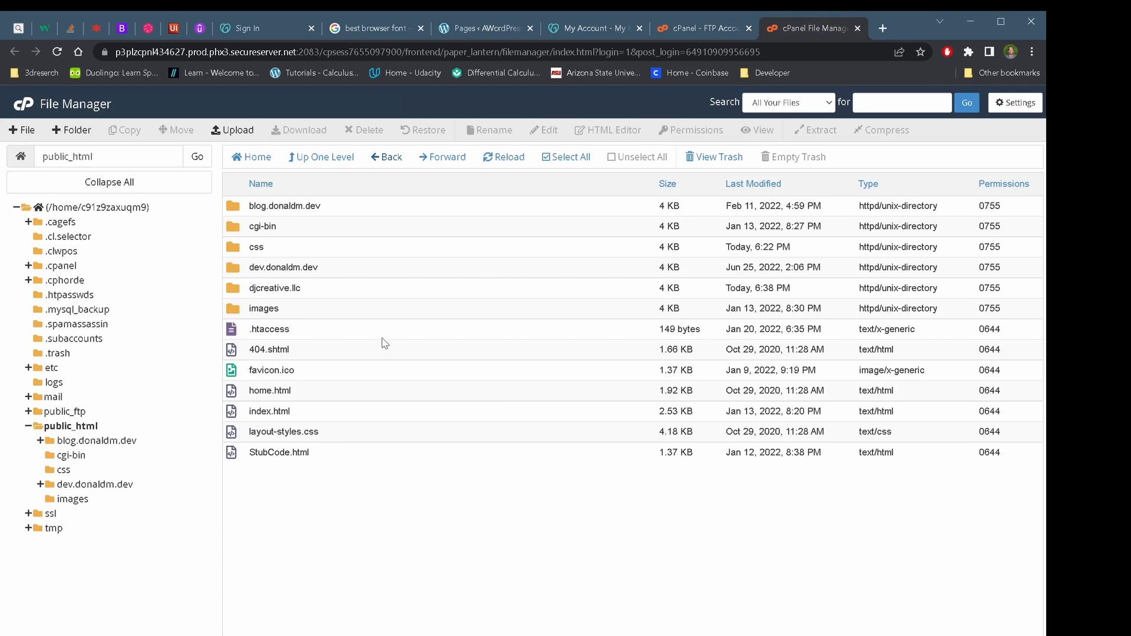
double_click(226, 288)
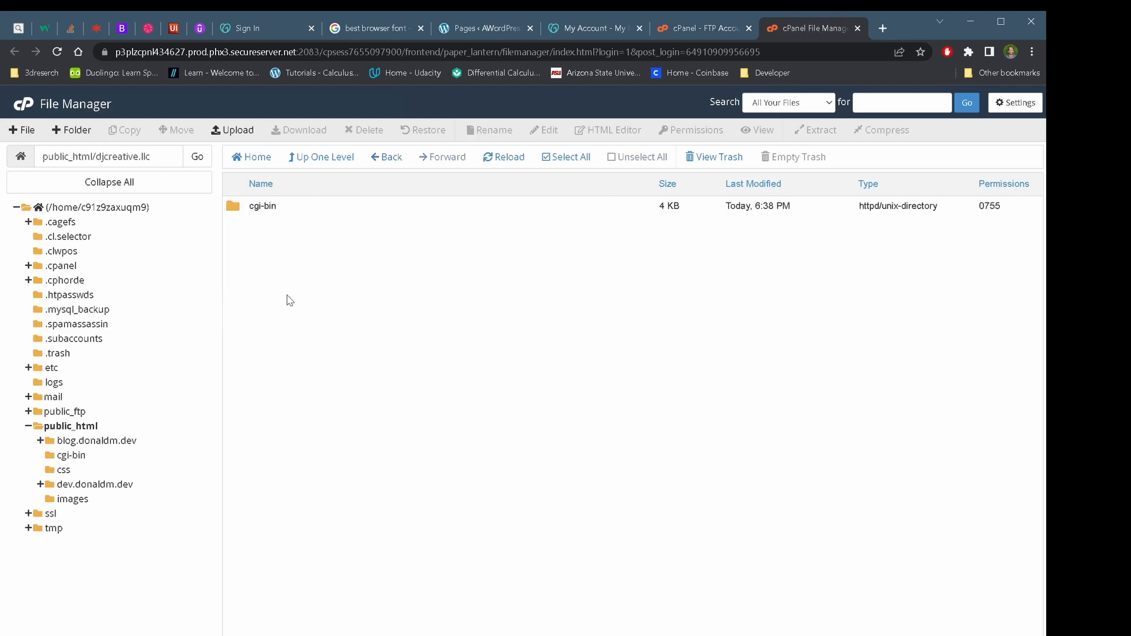
click(697, 31)
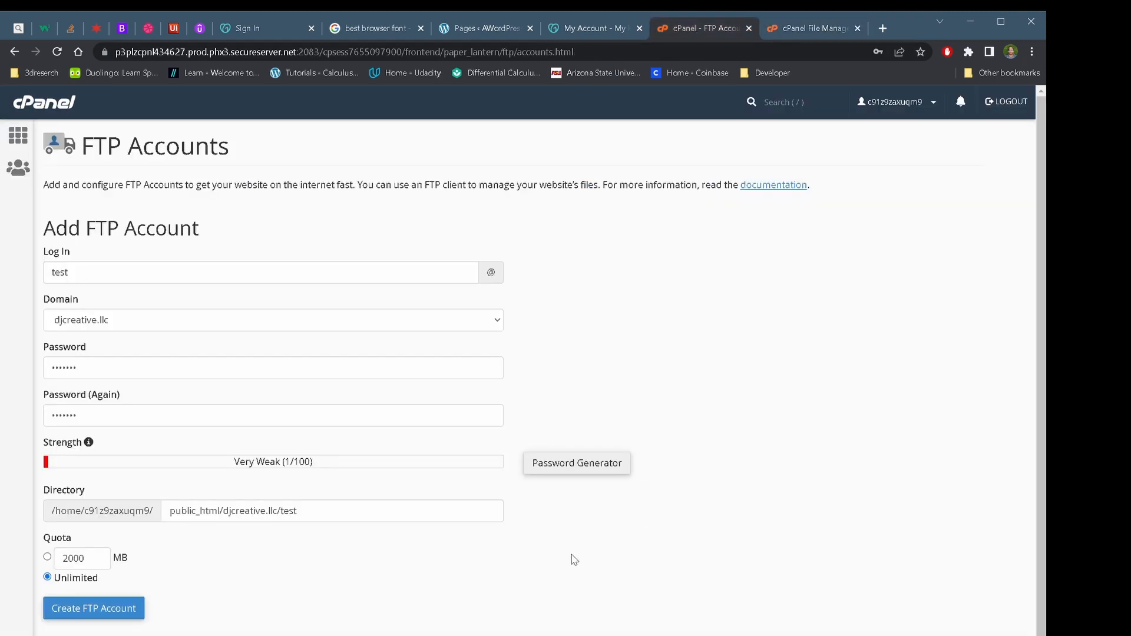
Create the test FTP account on djcreative.llc
click(129, 608)
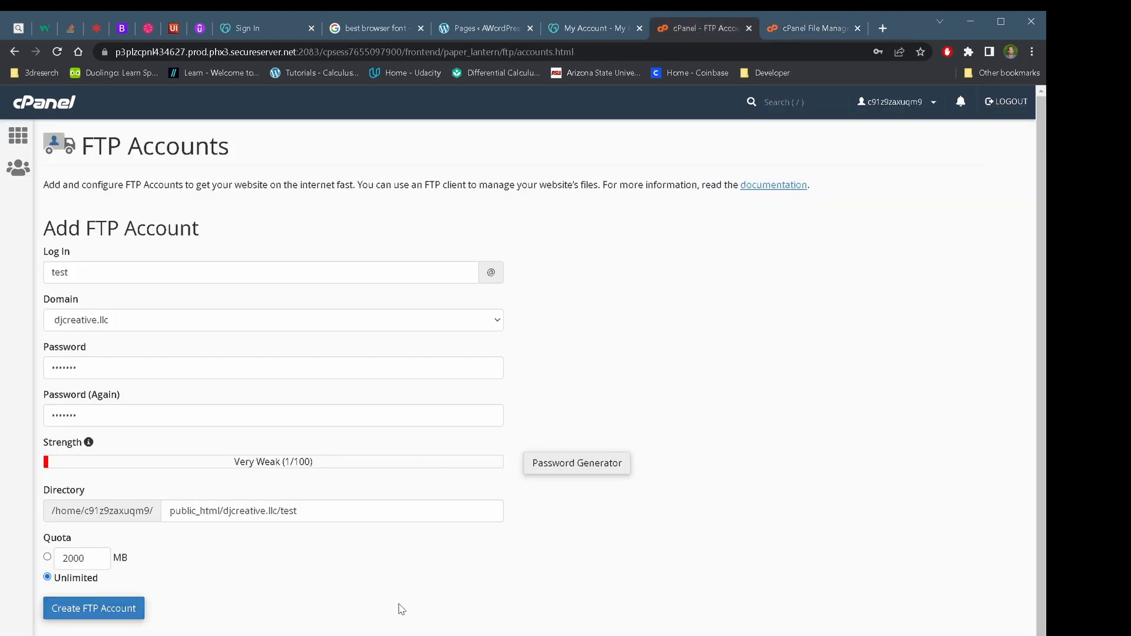
scroll(401, 609, down, 1)
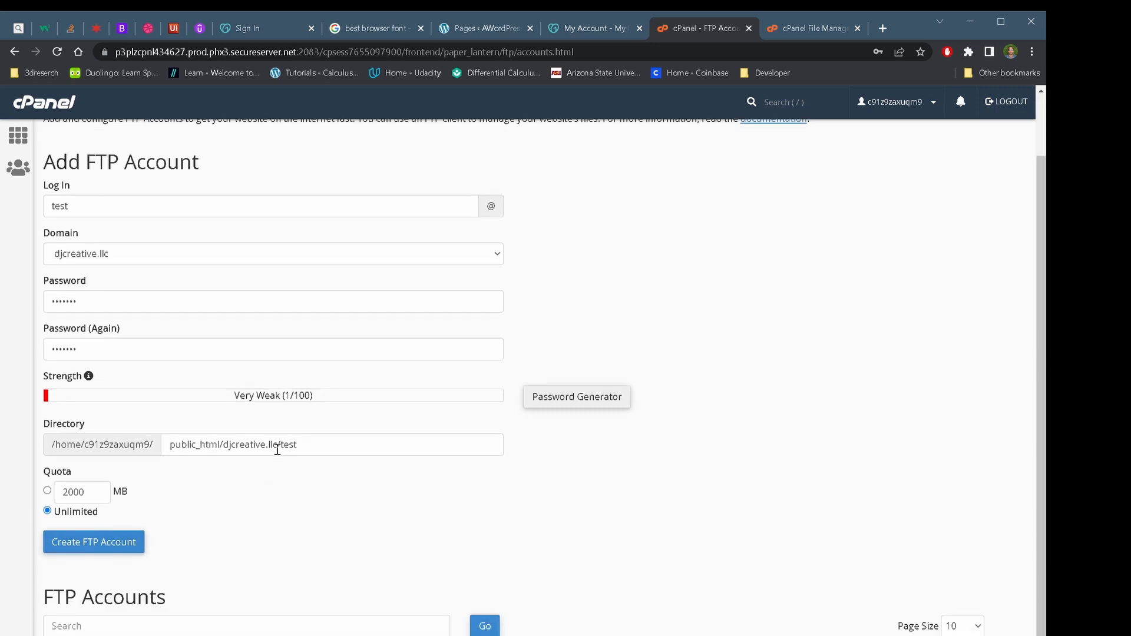
click(133, 541)
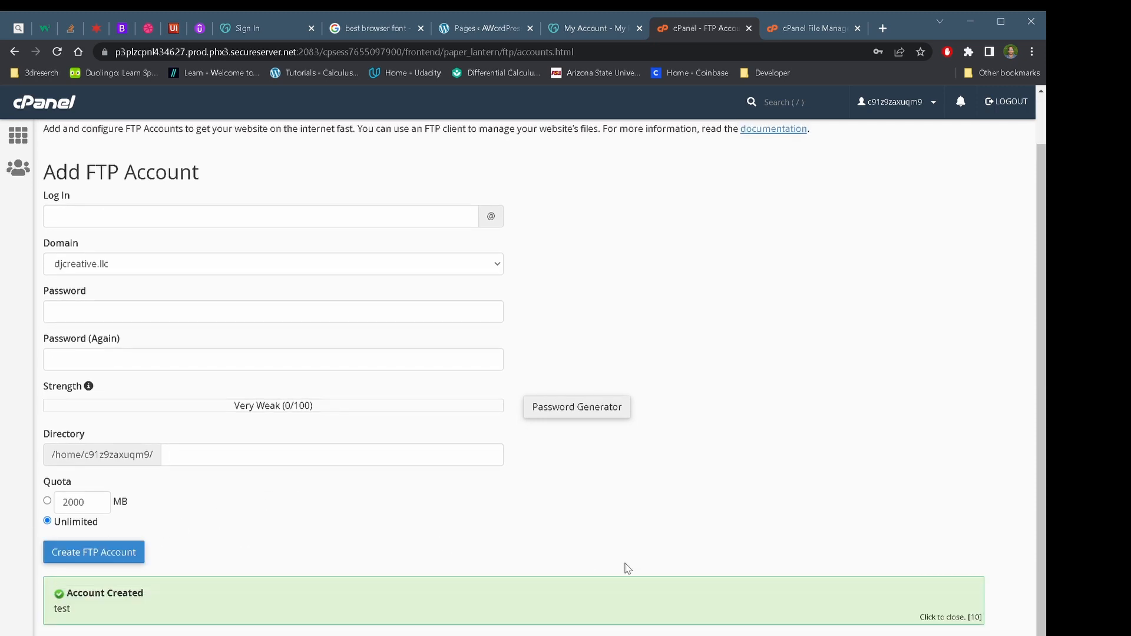
Browse File Manager to public_html/djcreative.llc/test and check its contents
click(803, 30)
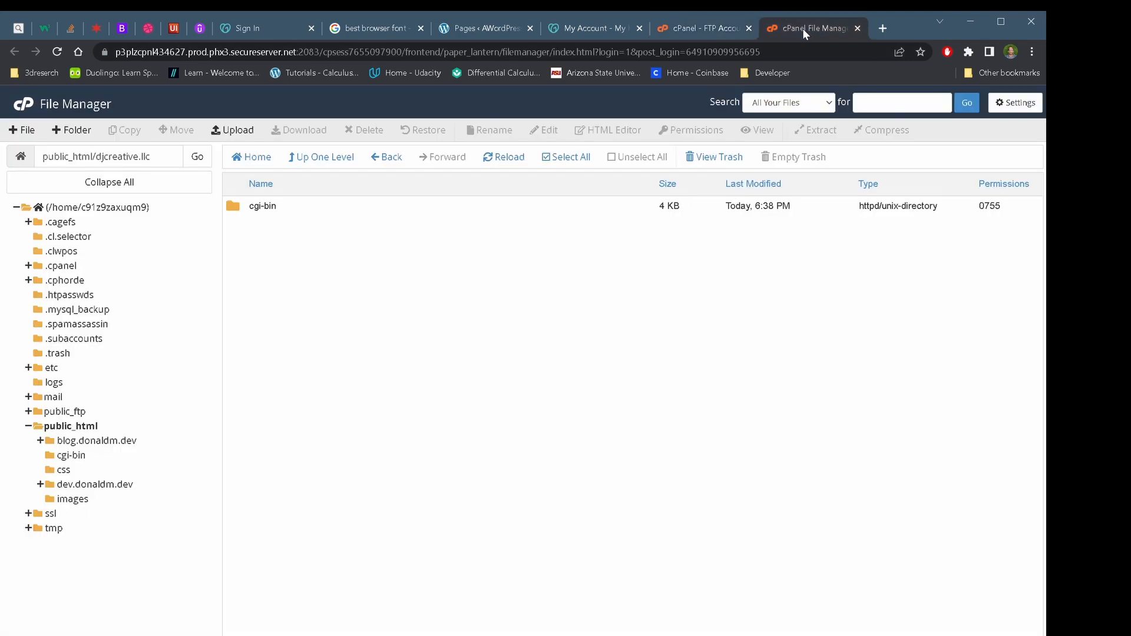
click(57, 53)
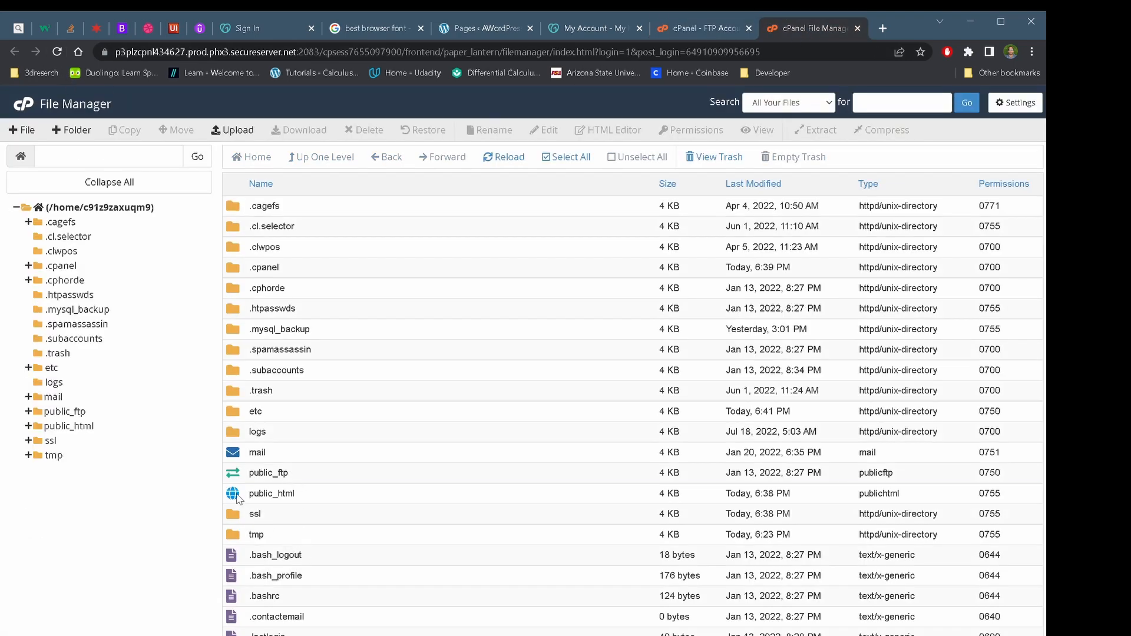
double_click(237, 496)
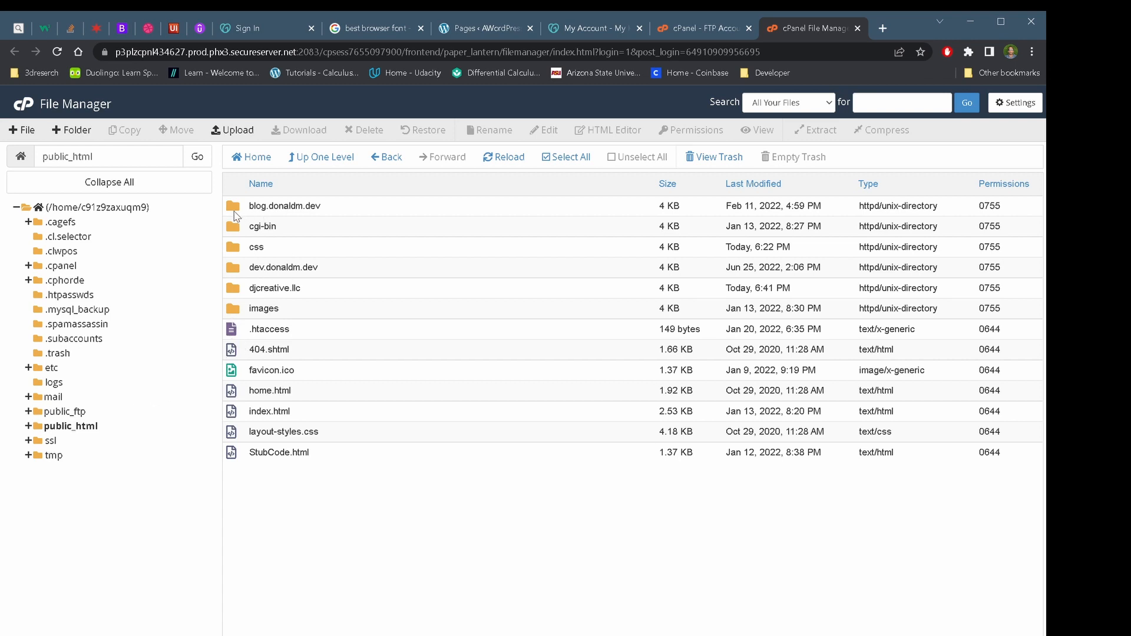
click(233, 288)
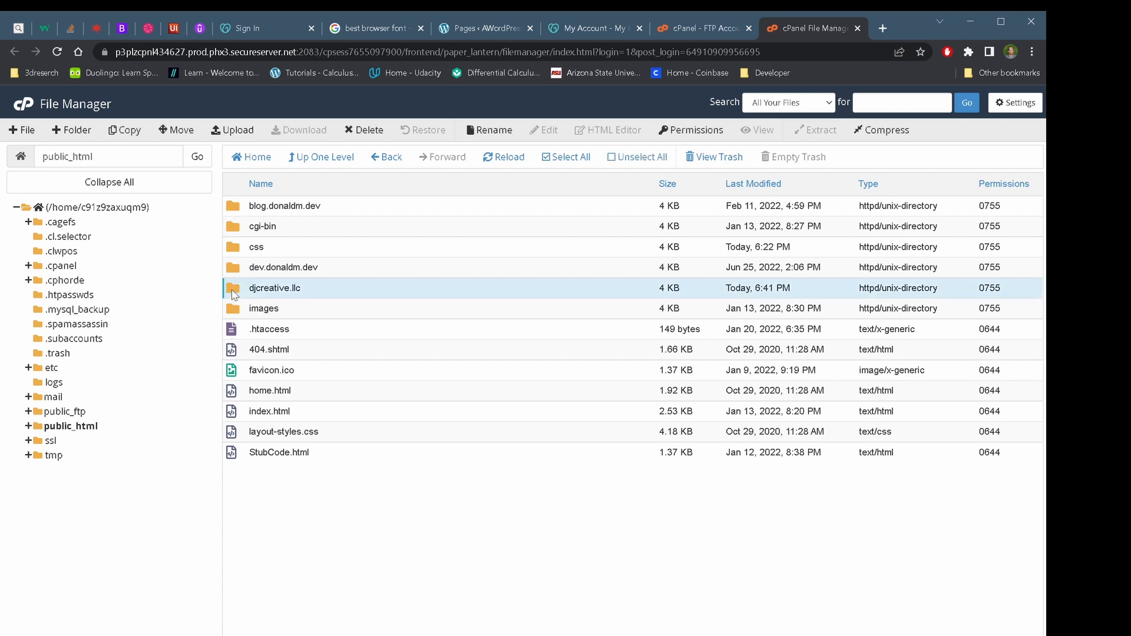
double_click(235, 294)
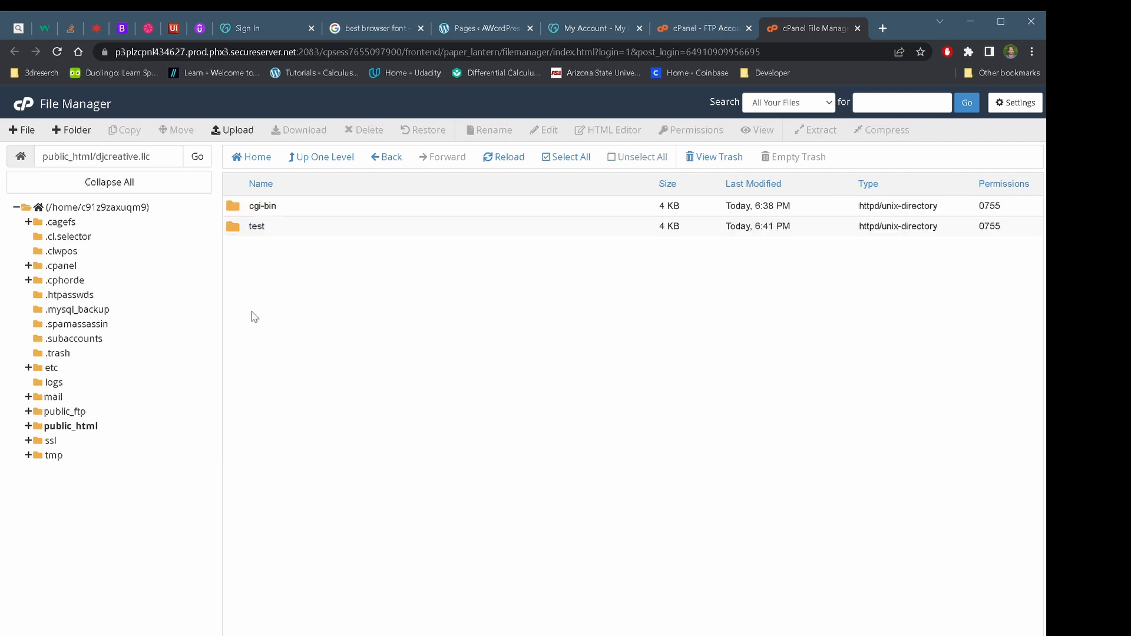
double_click(236, 228)
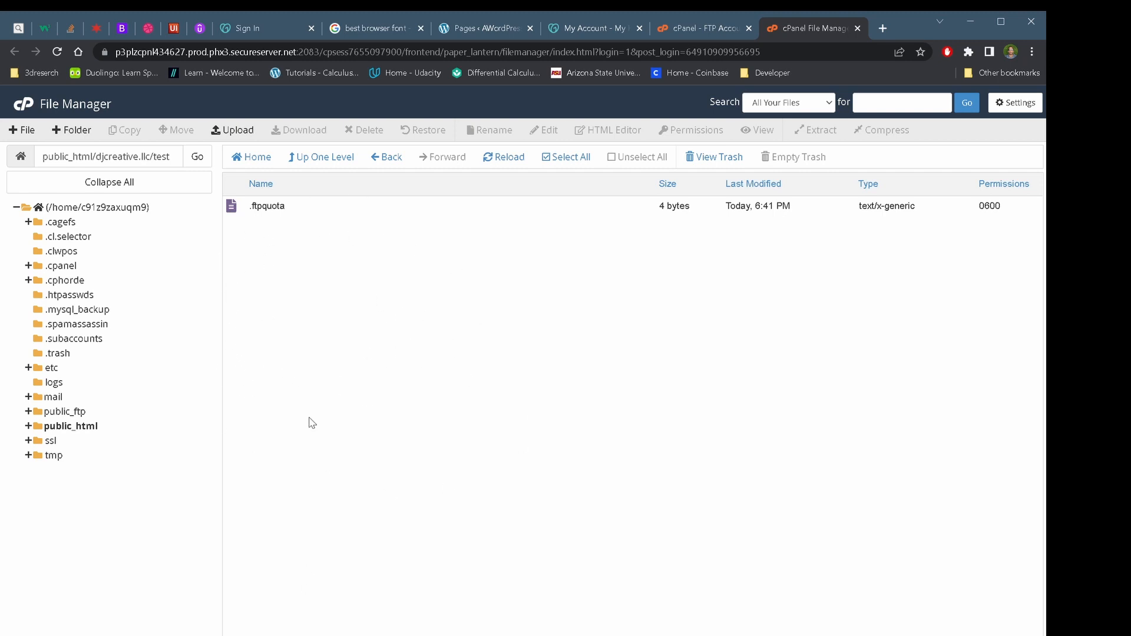
Move the test folder in djcreative.llc to the trash, leaving only cgi-bin
click(383, 163)
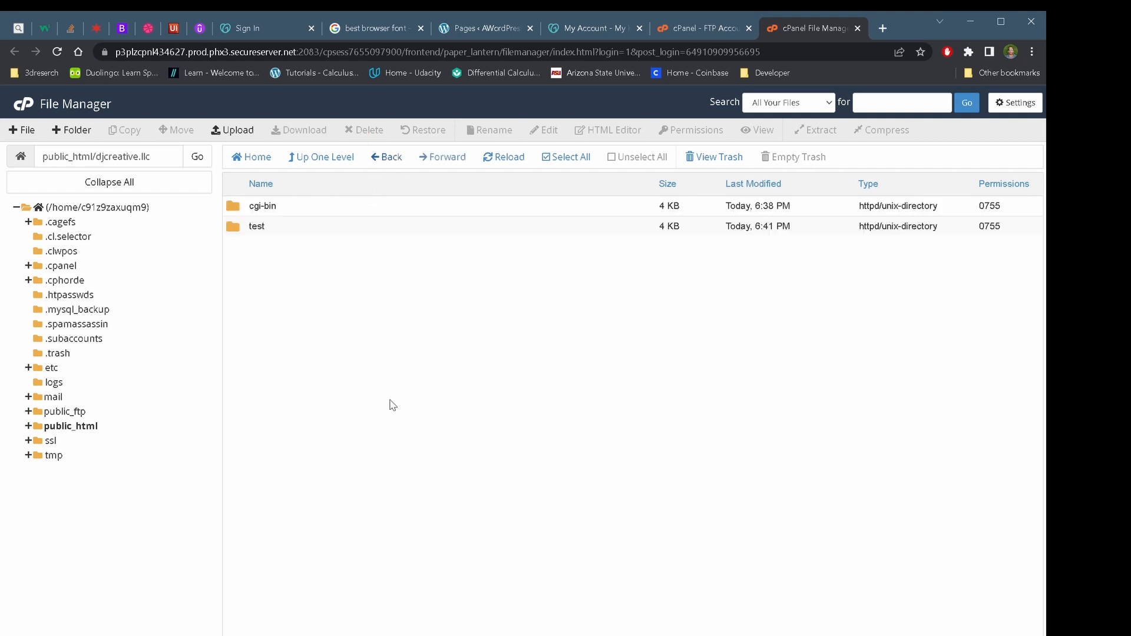
right_click(279, 222)
click(312, 307)
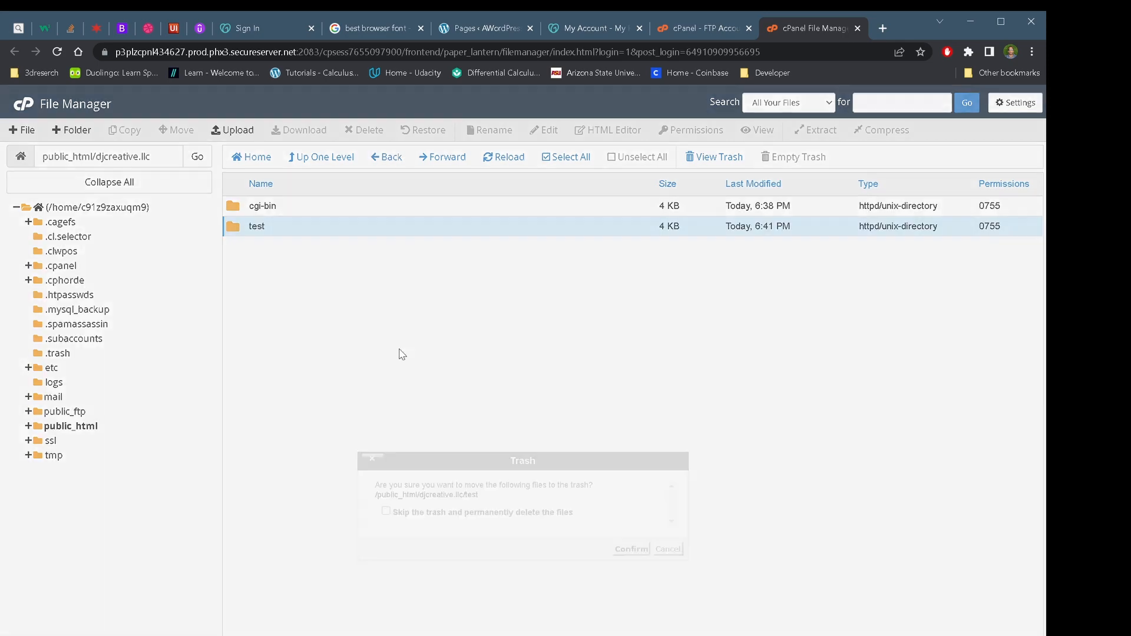
click(630, 549)
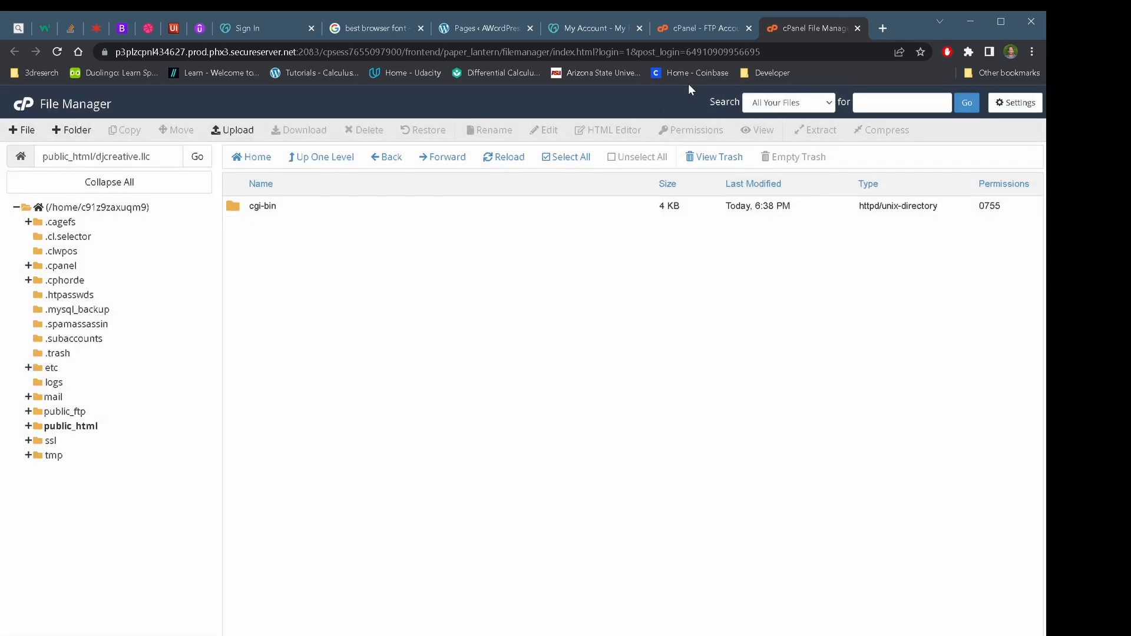
click(707, 28)
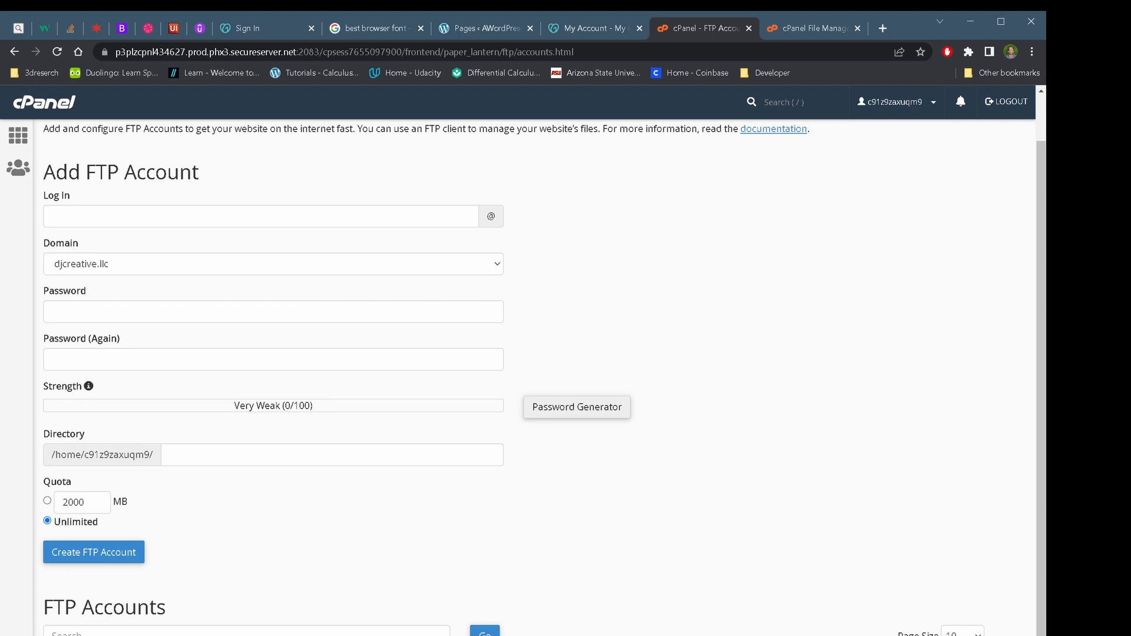
Scroll through the FTP account list and back up to the empty Add FTP Account form
scroll(531, 353, down, 2)
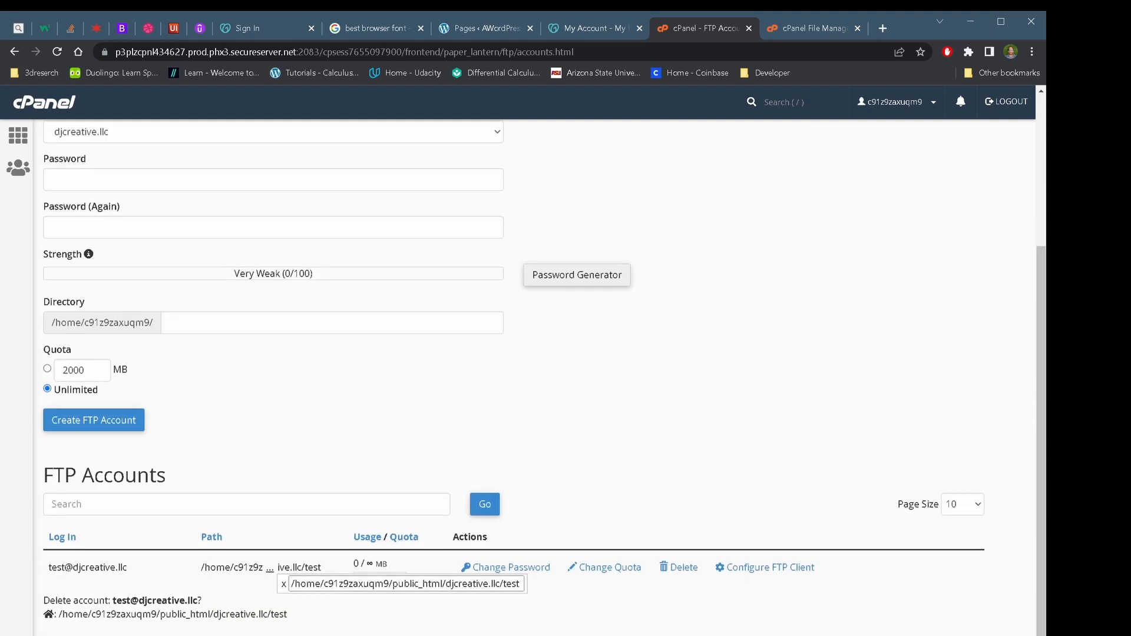
scroll(530, 354, up, 2)
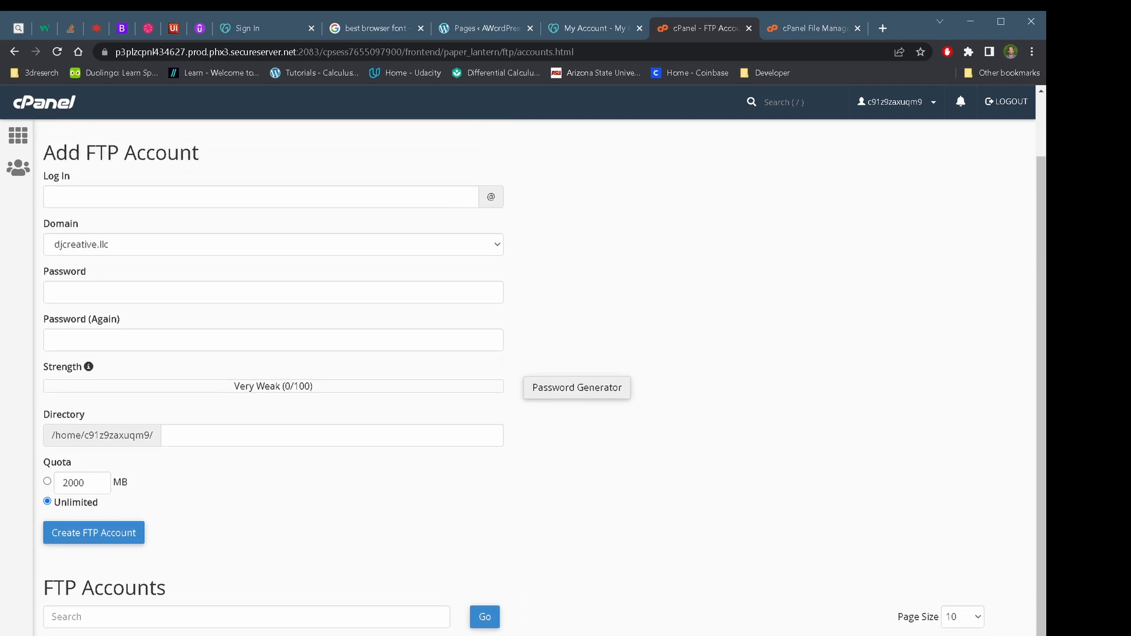
scroll(530, 353, up, 1)
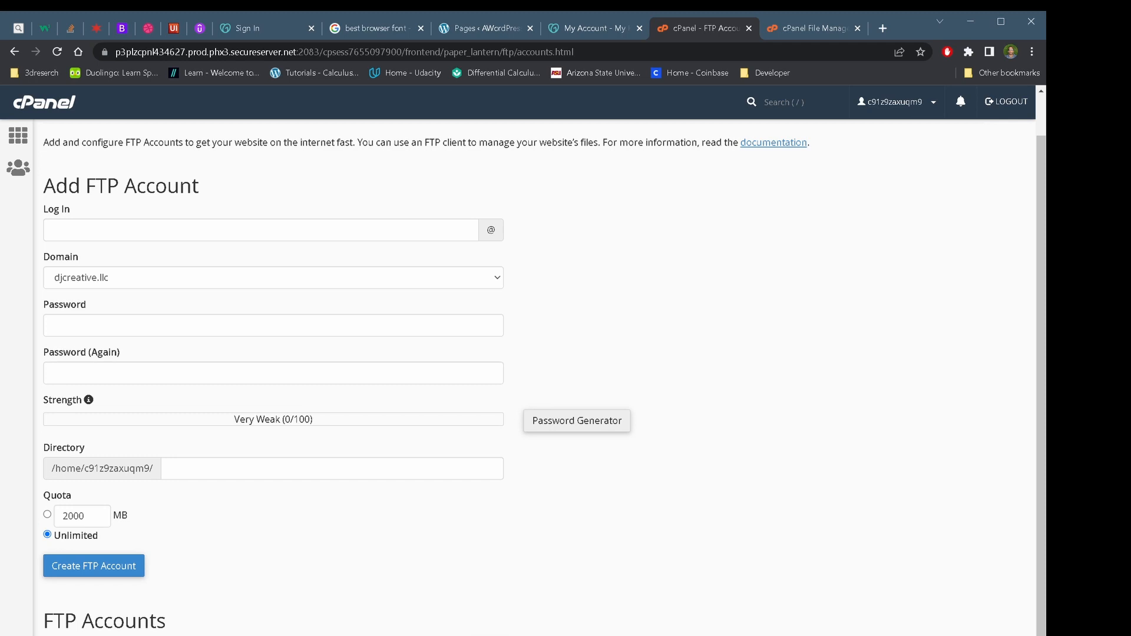
scroll(530, 353, up, 1)
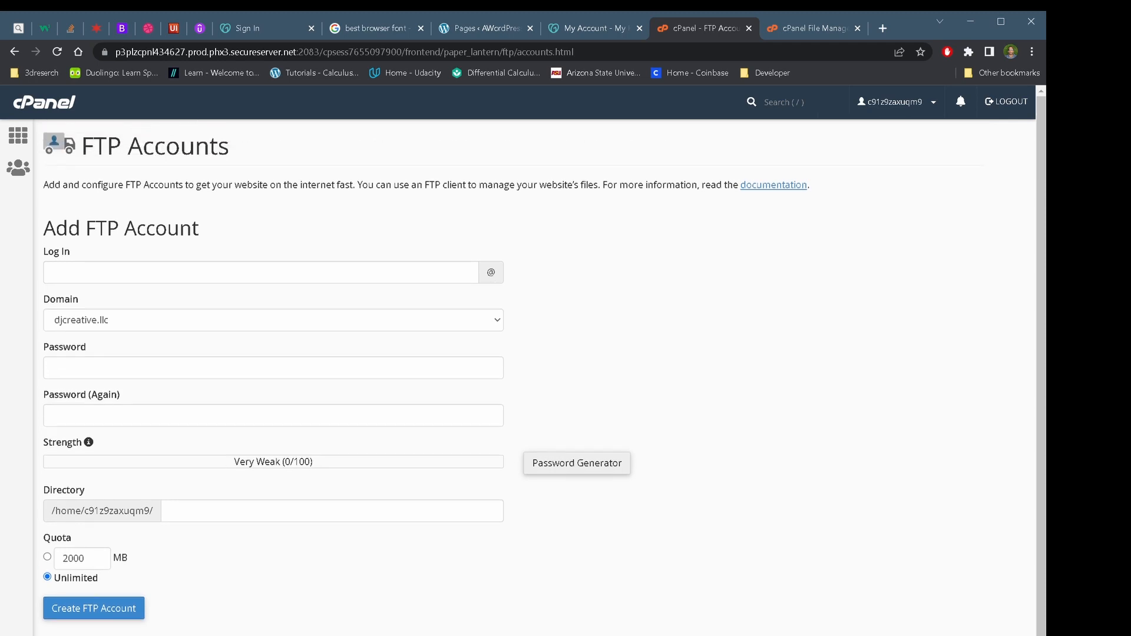
Create FTP account 'test' with its password entered twice, then review its Manual Settings showing port 21
click(140, 277)
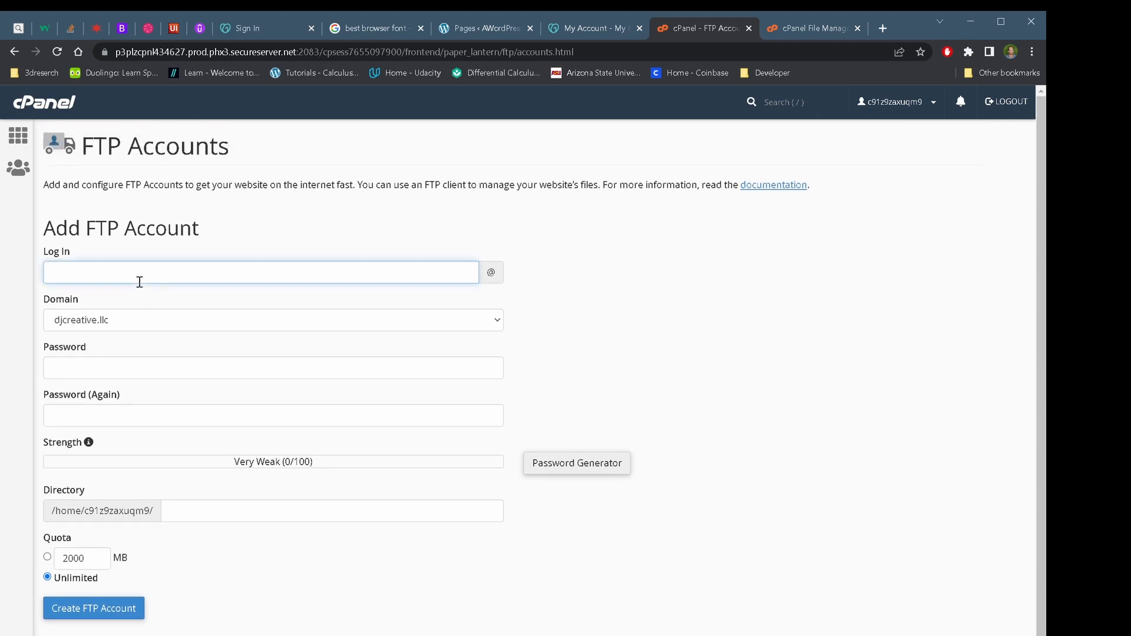
text(test)
click(137, 370)
text(•••••••)
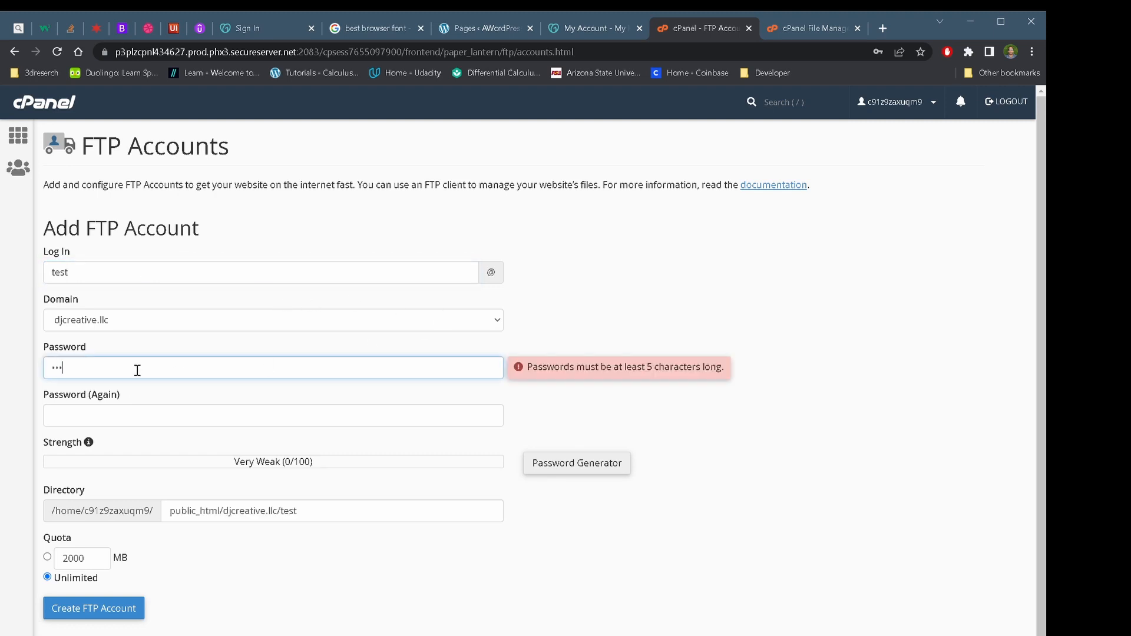
click(136, 420)
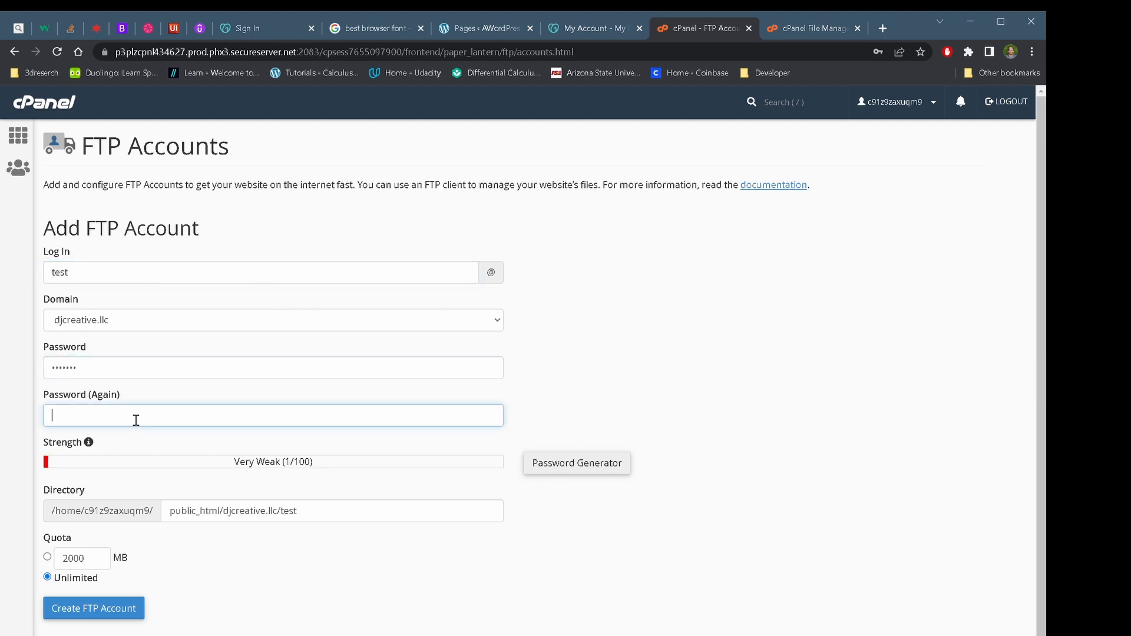
text(•••••••)
click(121, 616)
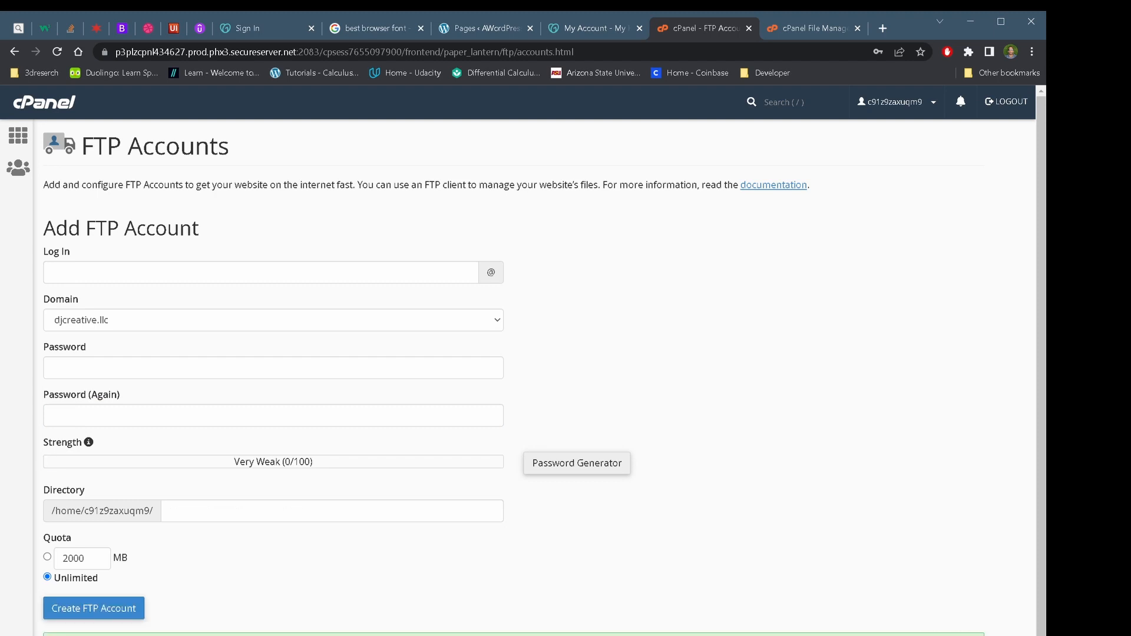
scroll(262, 612, down, 2)
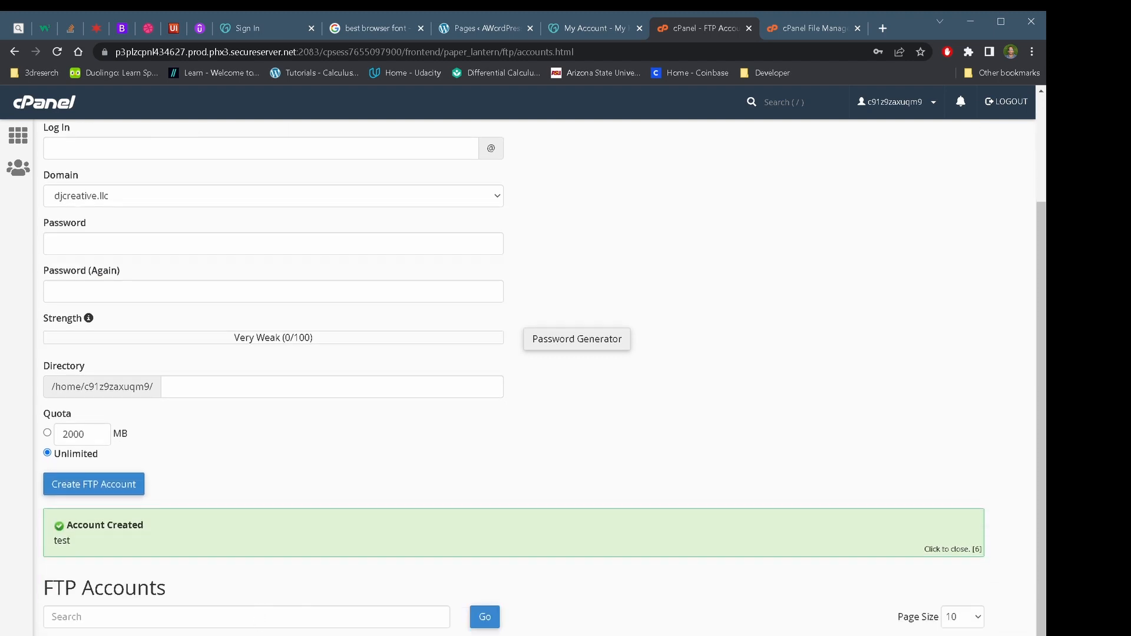
scroll(270, 483, down, 3)
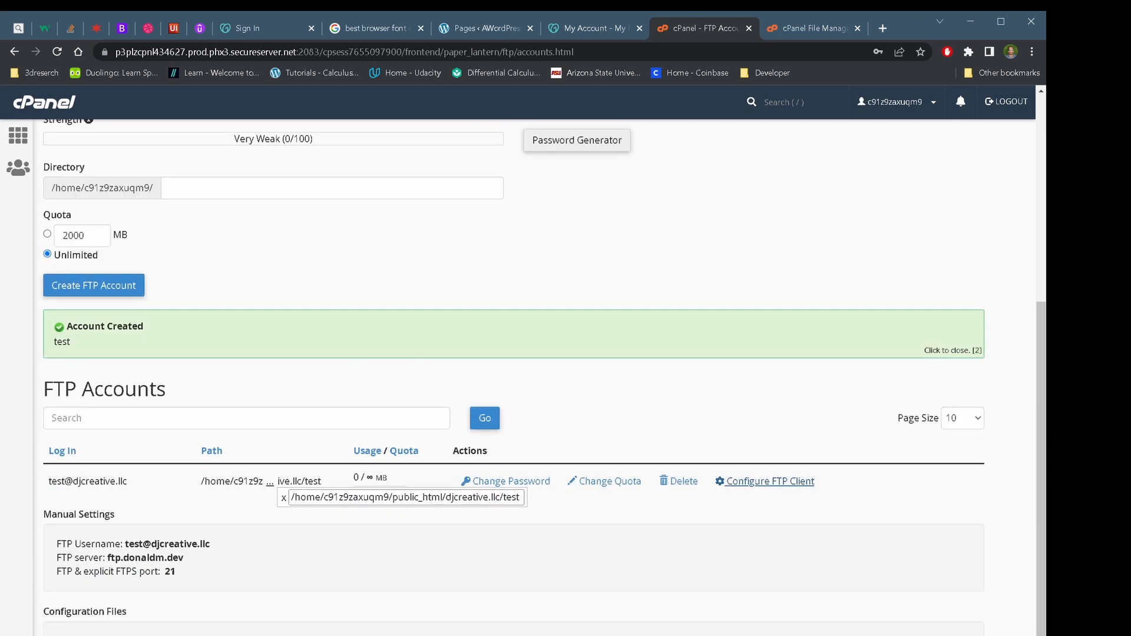
scroll(147, 601, up, 1)
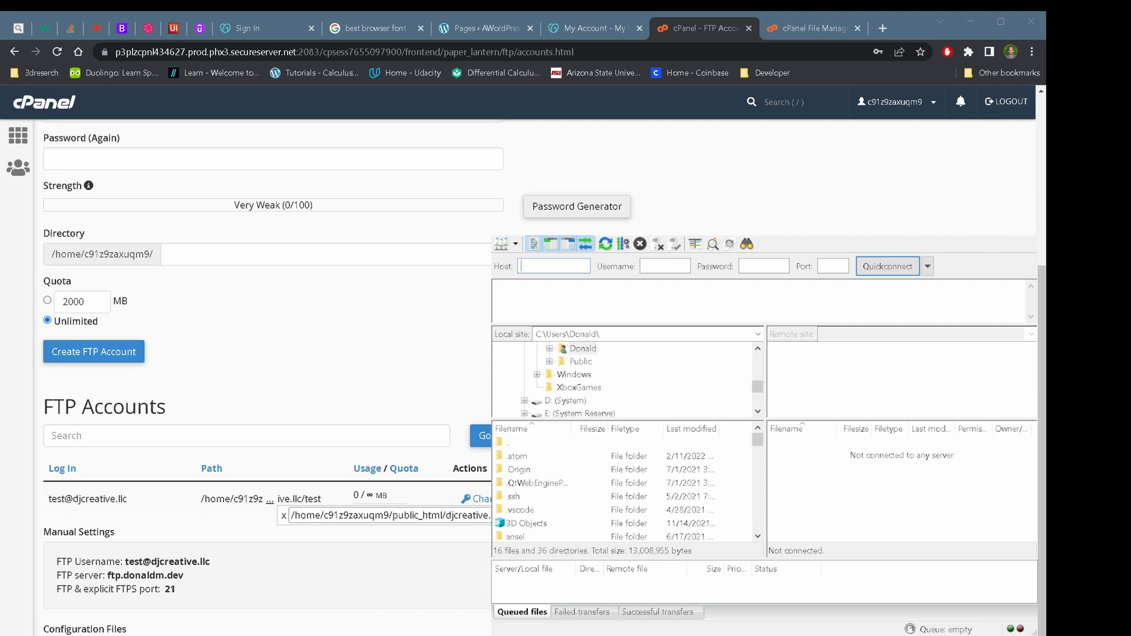
Fill FileZilla's quick-connect fields with the copied FTP username, the account password and port 21
drag(210, 562, 126, 562)
key(ctrl+c)
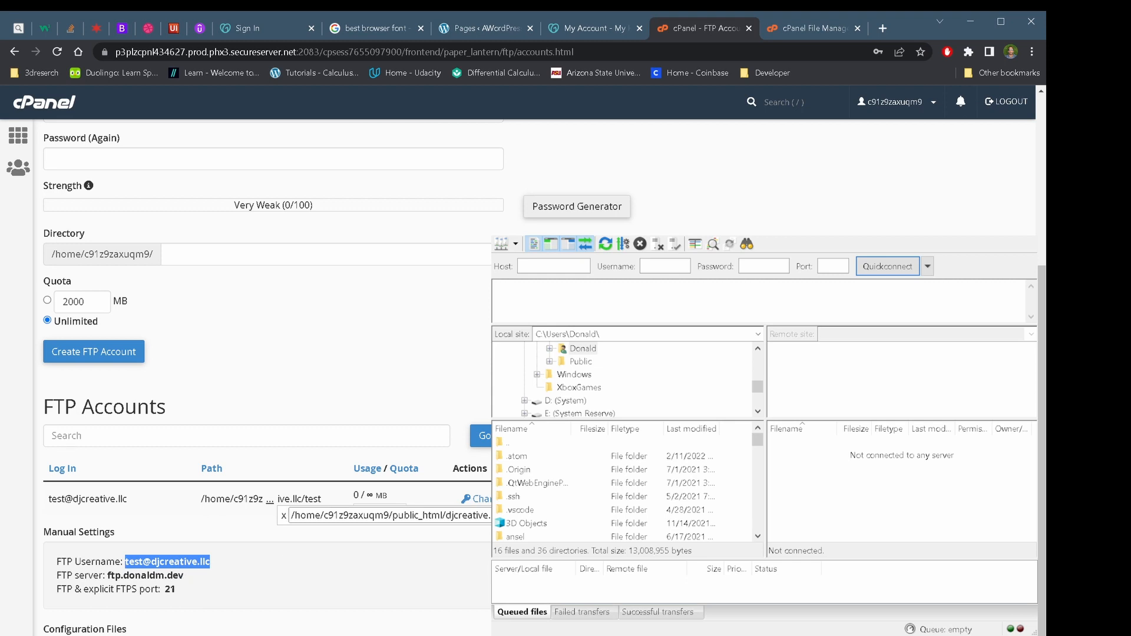
click(702, 257)
click(646, 265)
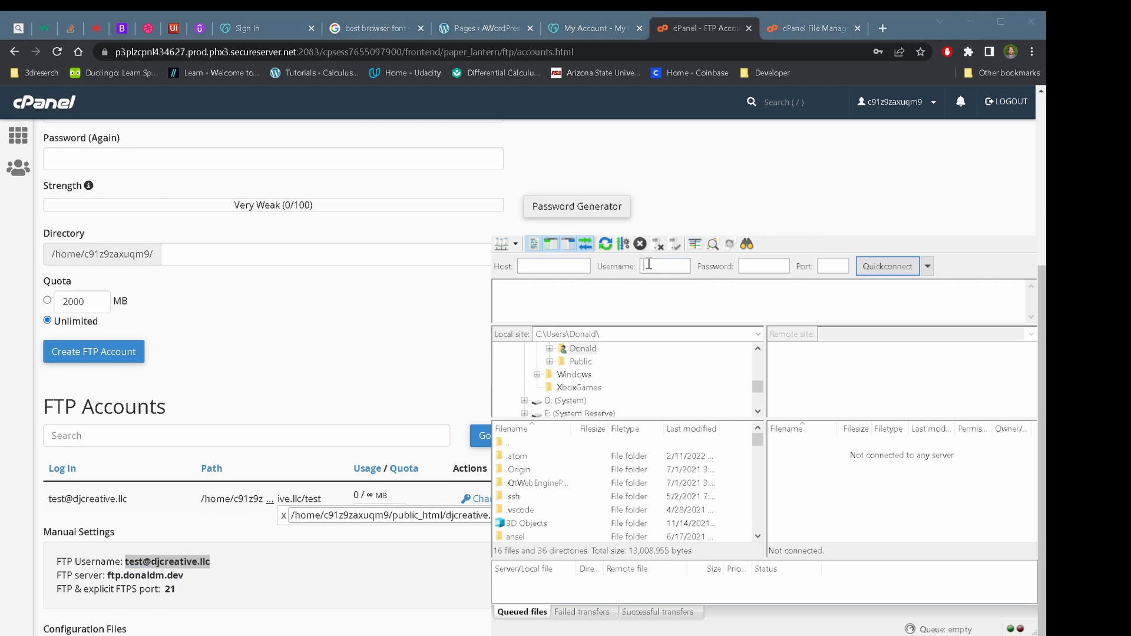
key(ctrl+v)
click(769, 264)
text(•••••••)
click(821, 266)
text(21)
Return to cPanel home and paste server address 208.109.41.245 into FileZilla's Host field
click(161, 568)
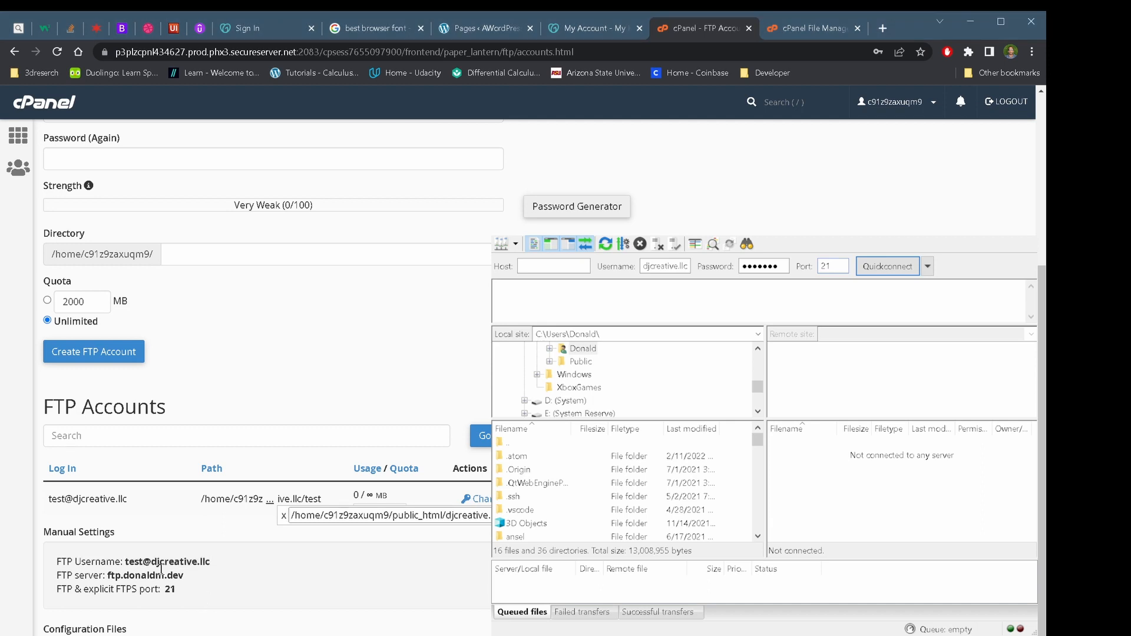
key(alt+Tab)
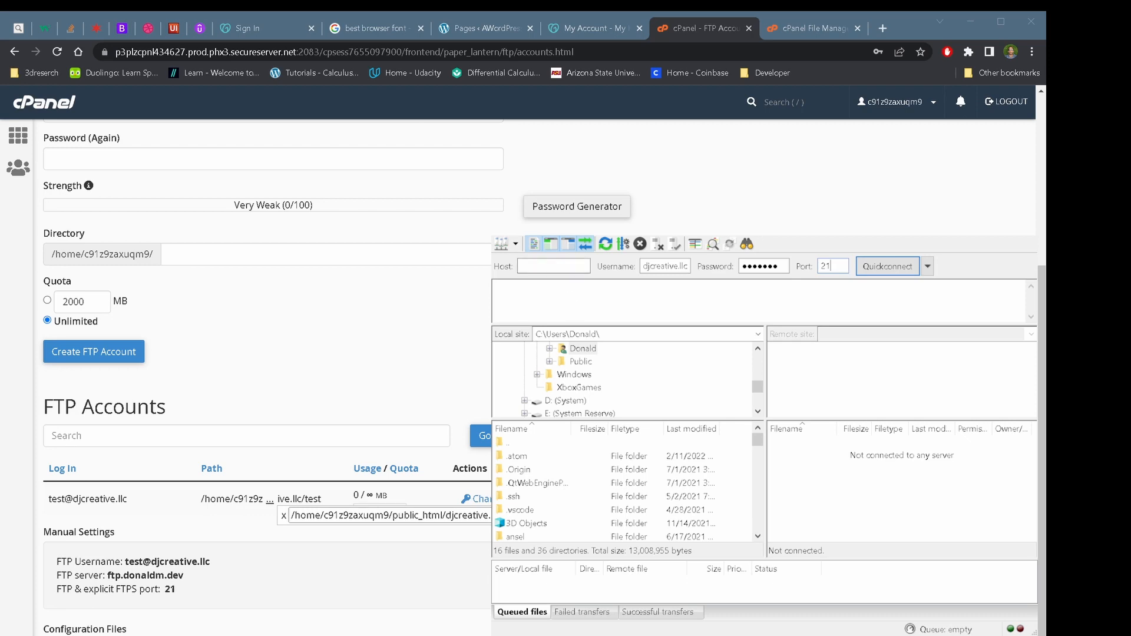
scroll(265, 353, up, 5)
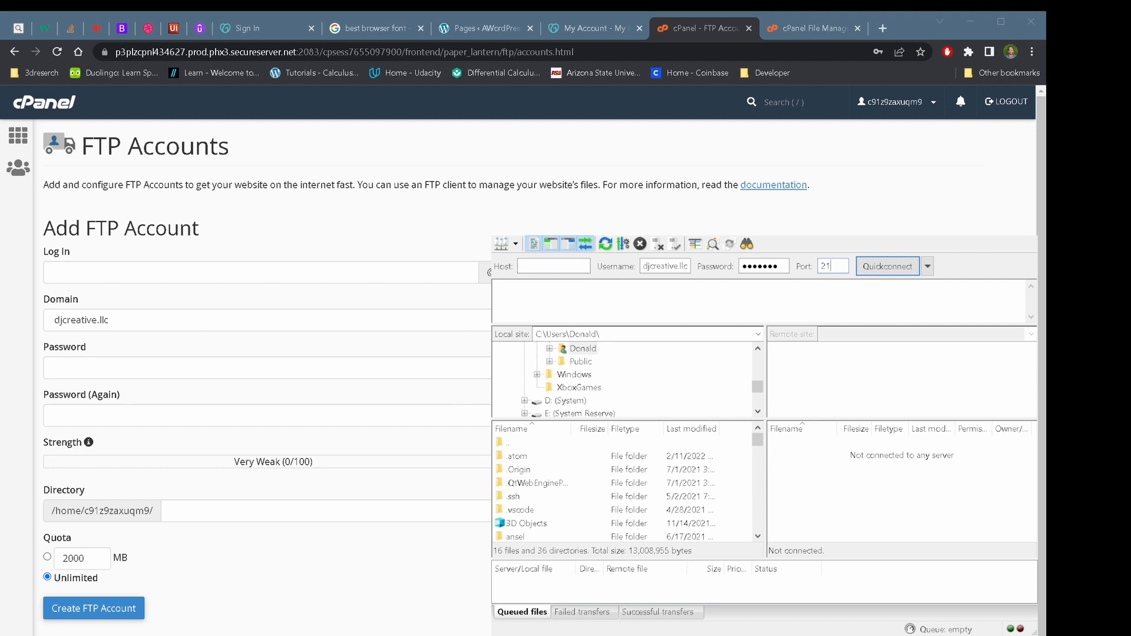
click(36, 109)
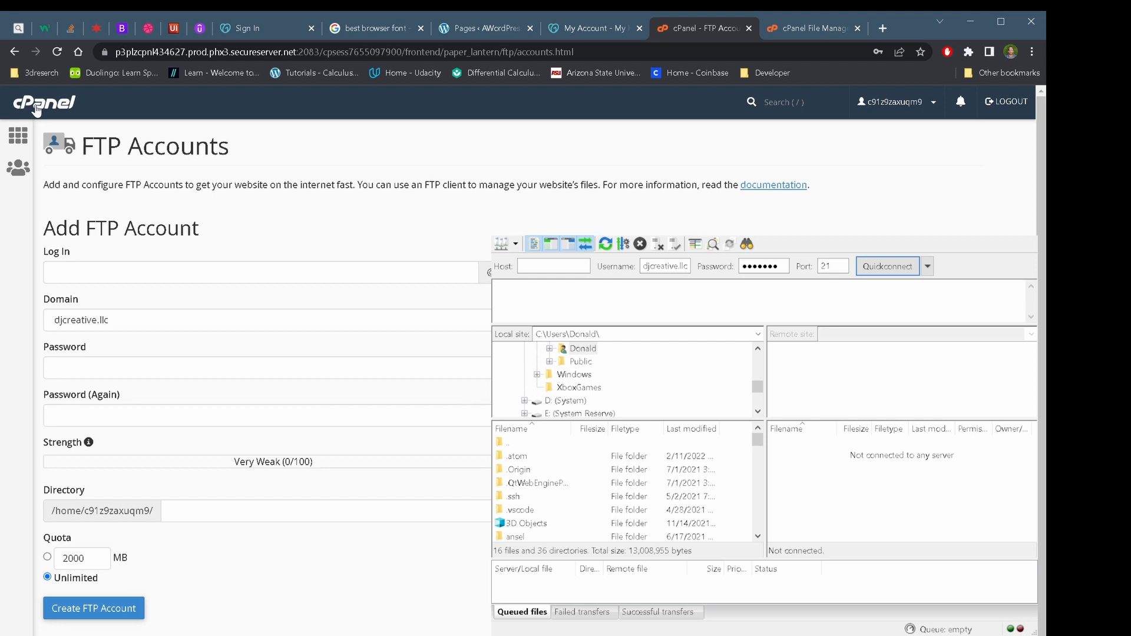
click(37, 108)
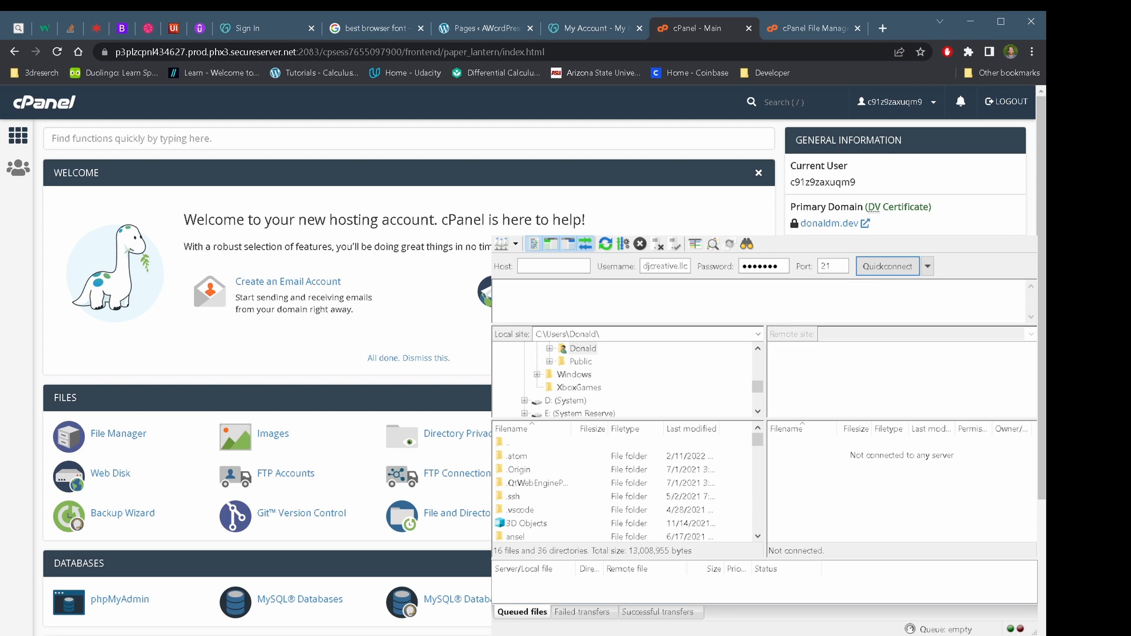
click(696, 237)
click(536, 263)
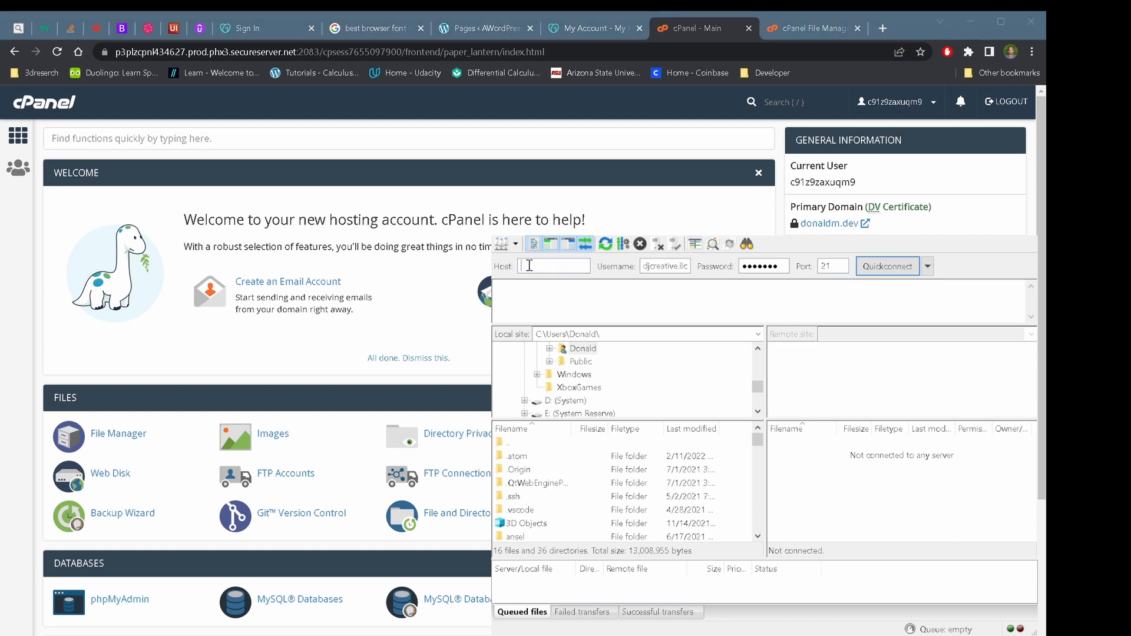
text(208.109.41.245)
Attempt the quick connection, cancel the untrusted certificate warning, and reposition the FileZilla window
click(887, 268)
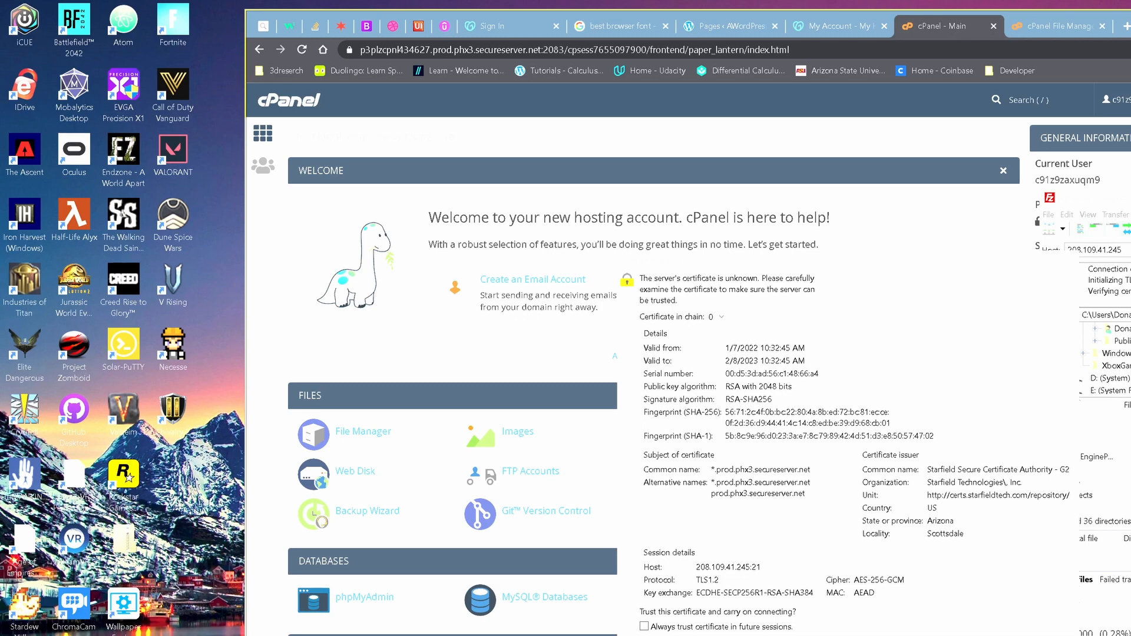
drag(766, 265, 541, 208)
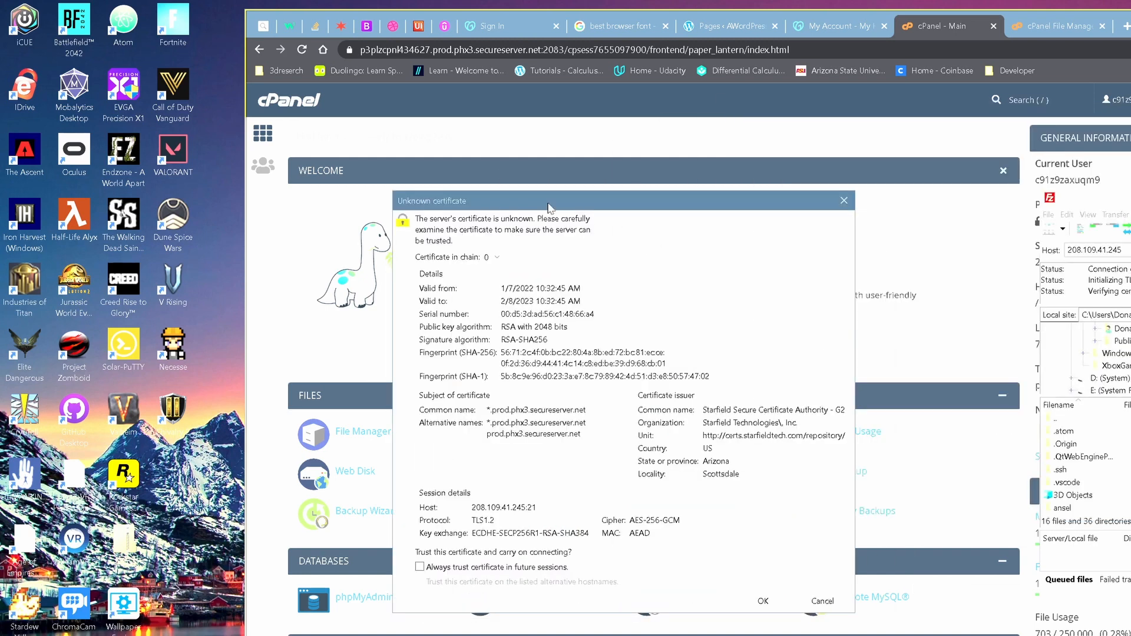
click(837, 205)
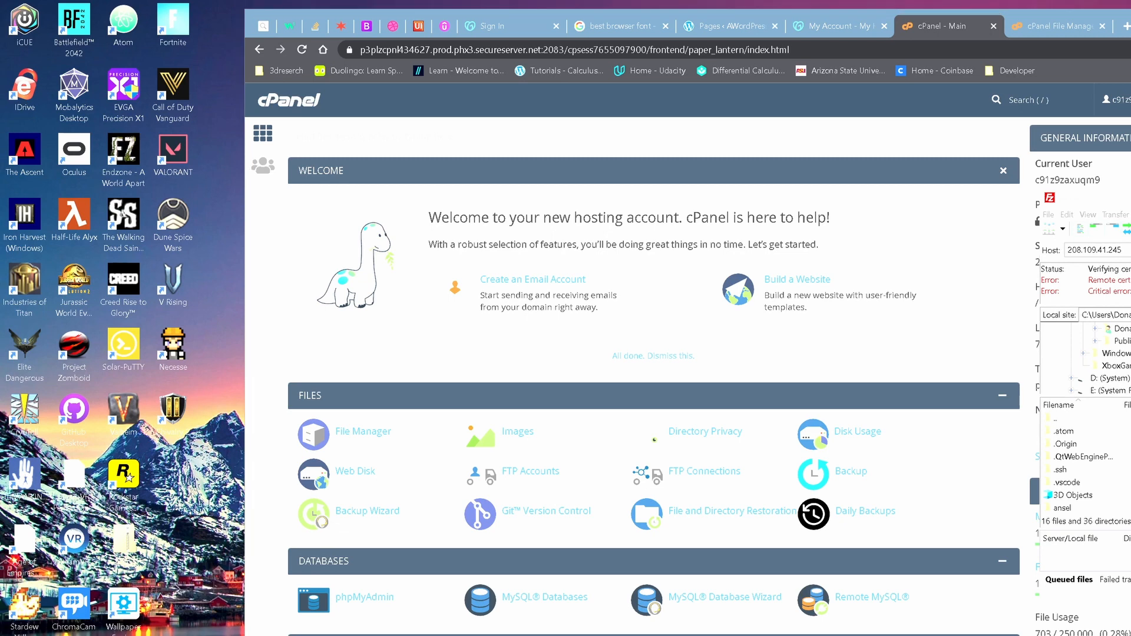
drag(1130, 199, 738, 248)
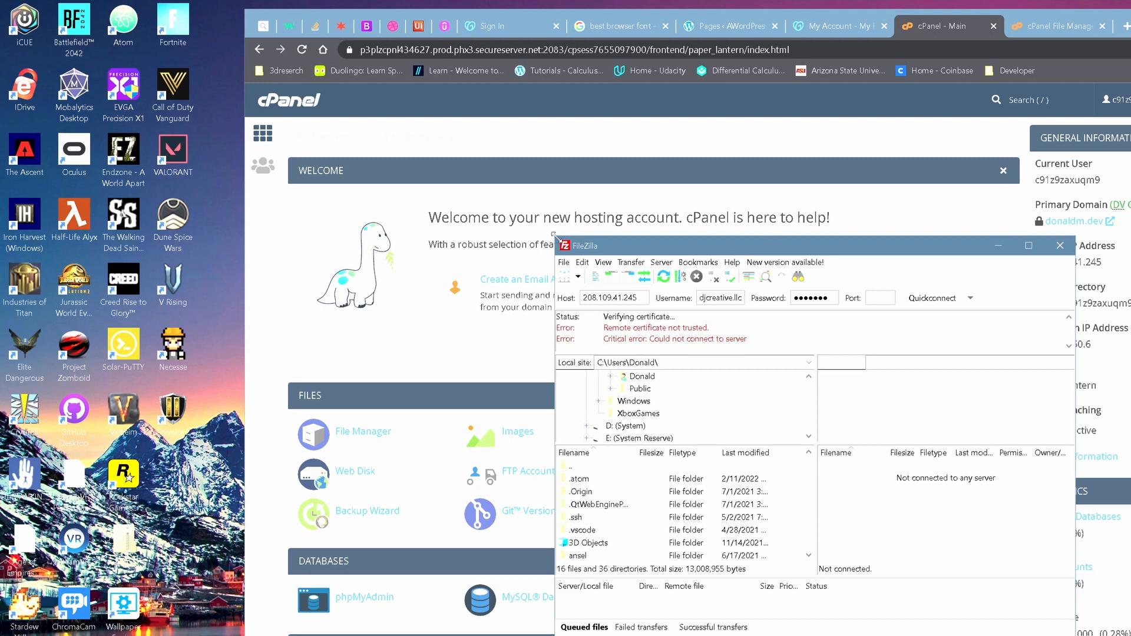
drag(556, 238, 13, 30)
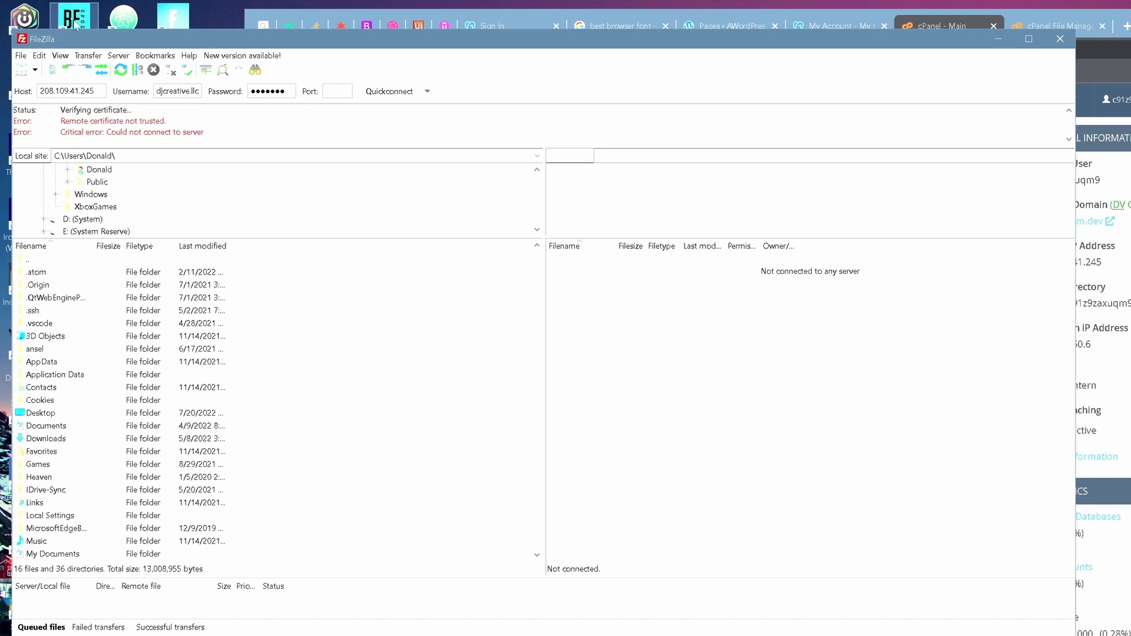
drag(11, 29, 678, 232)
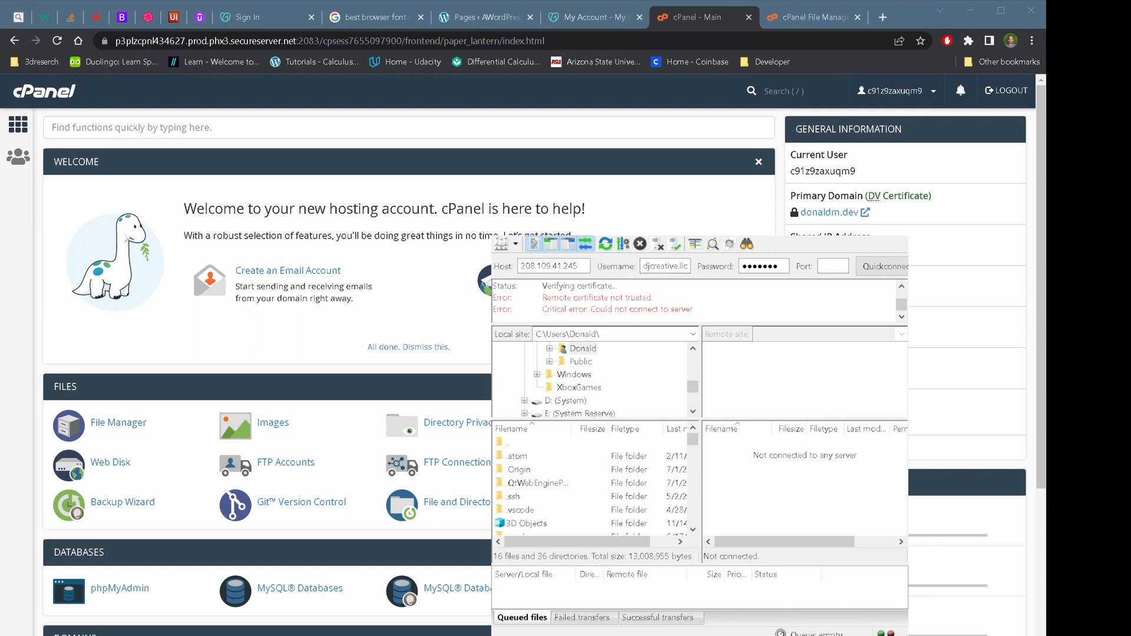
key(super+Up)
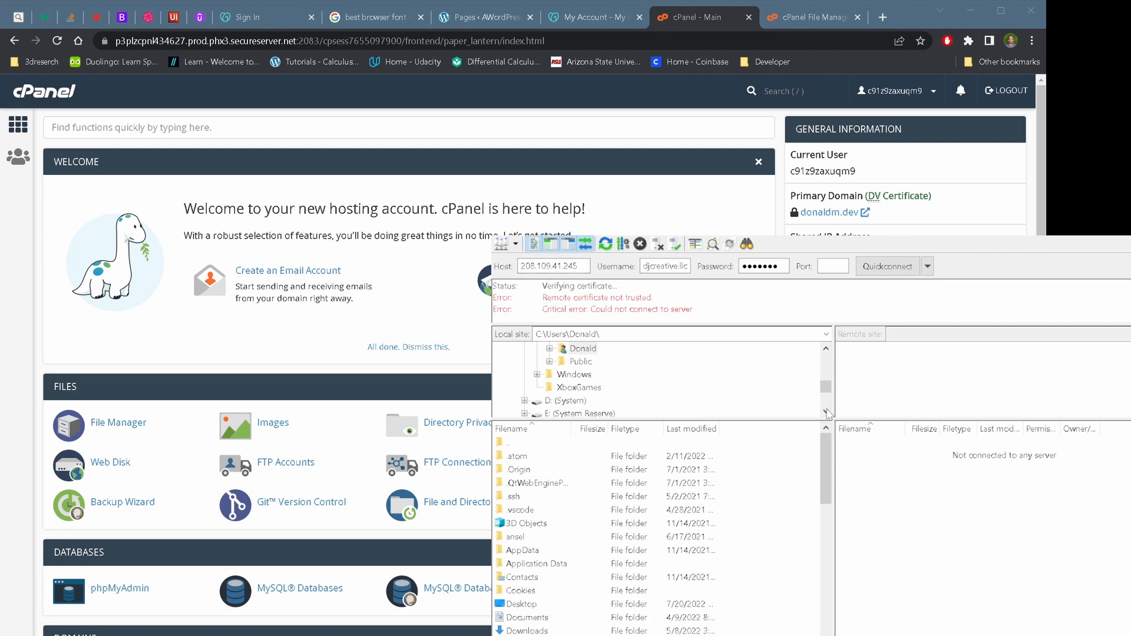
click(842, 271)
click(887, 266)
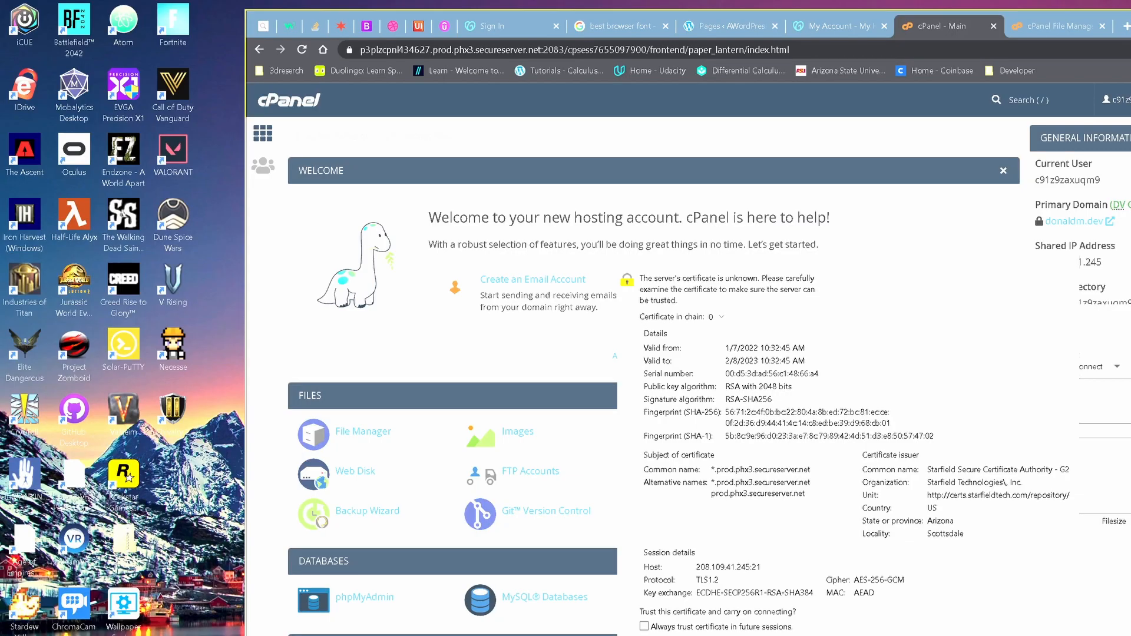
drag(819, 267, 506, 97)
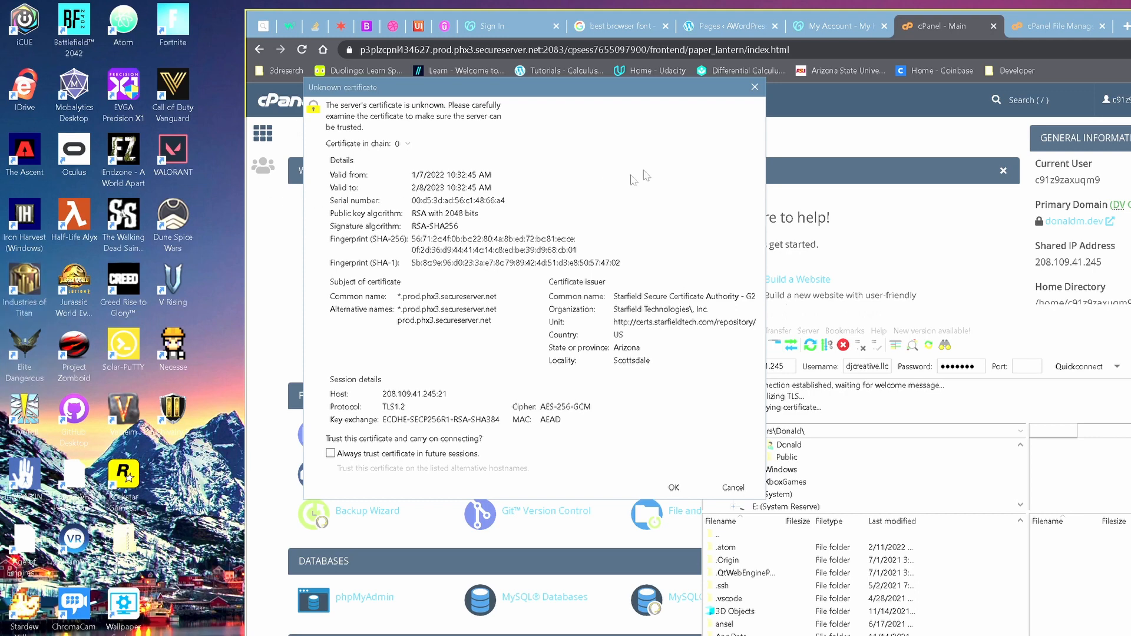
click(754, 88)
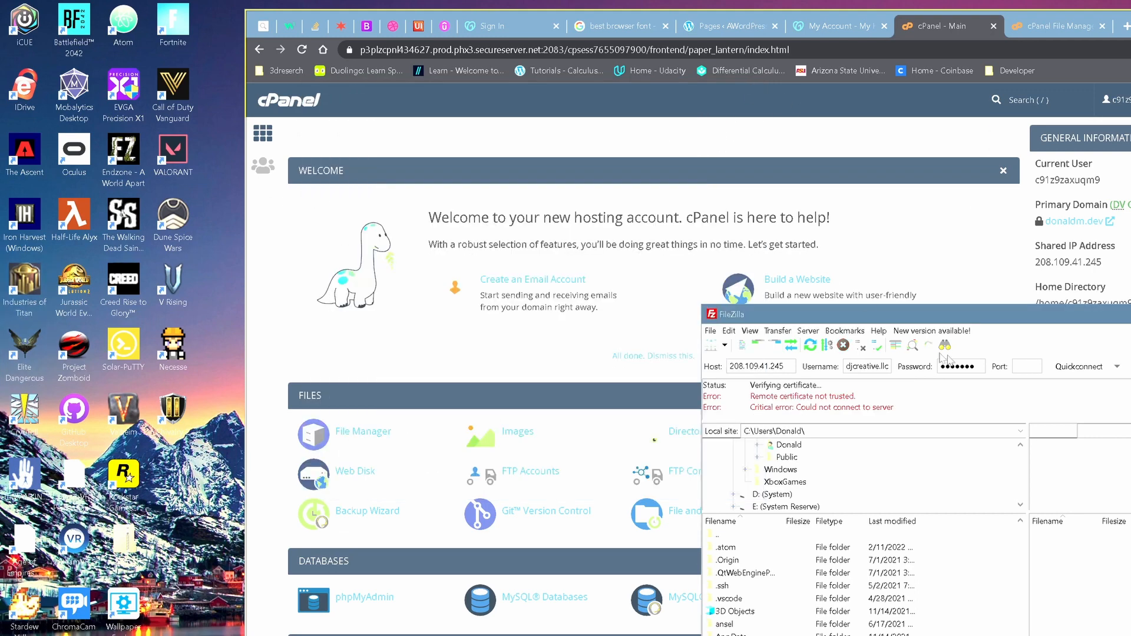
Connect on port 21, always trusting the server certificate, to reach the remote root
click(1022, 368)
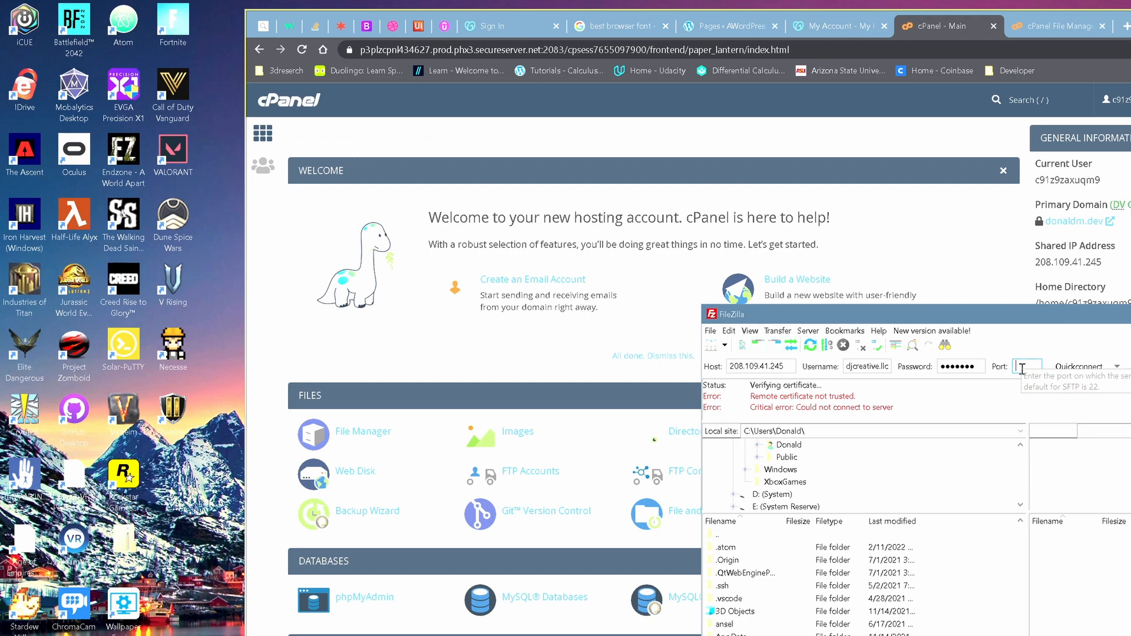
text(21)
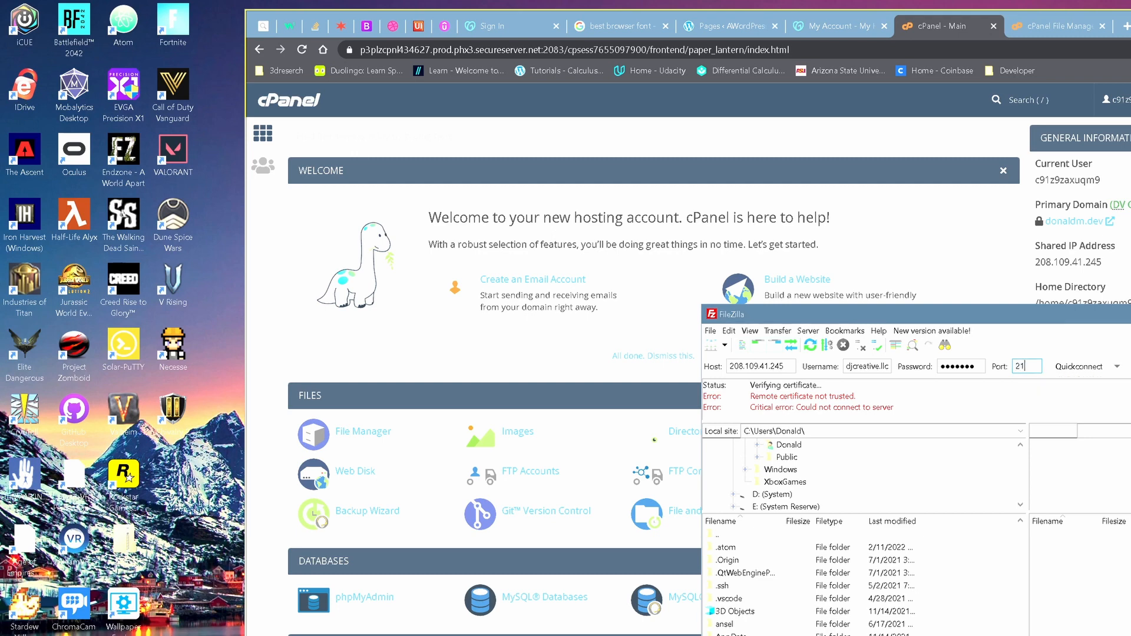
click(1060, 371)
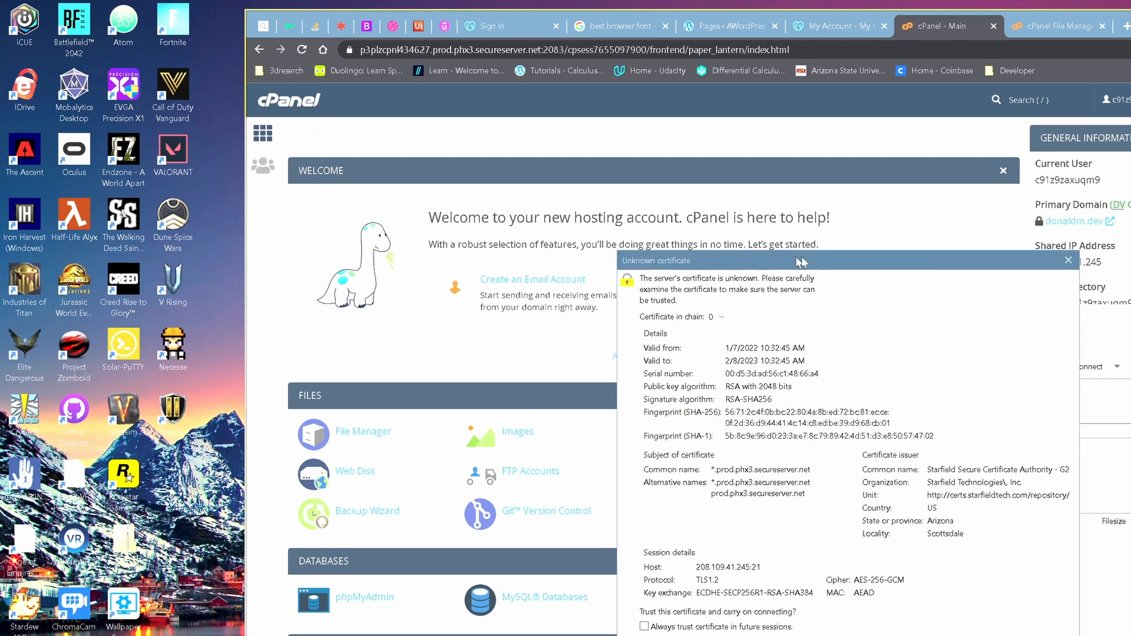
drag(816, 255, 620, 121)
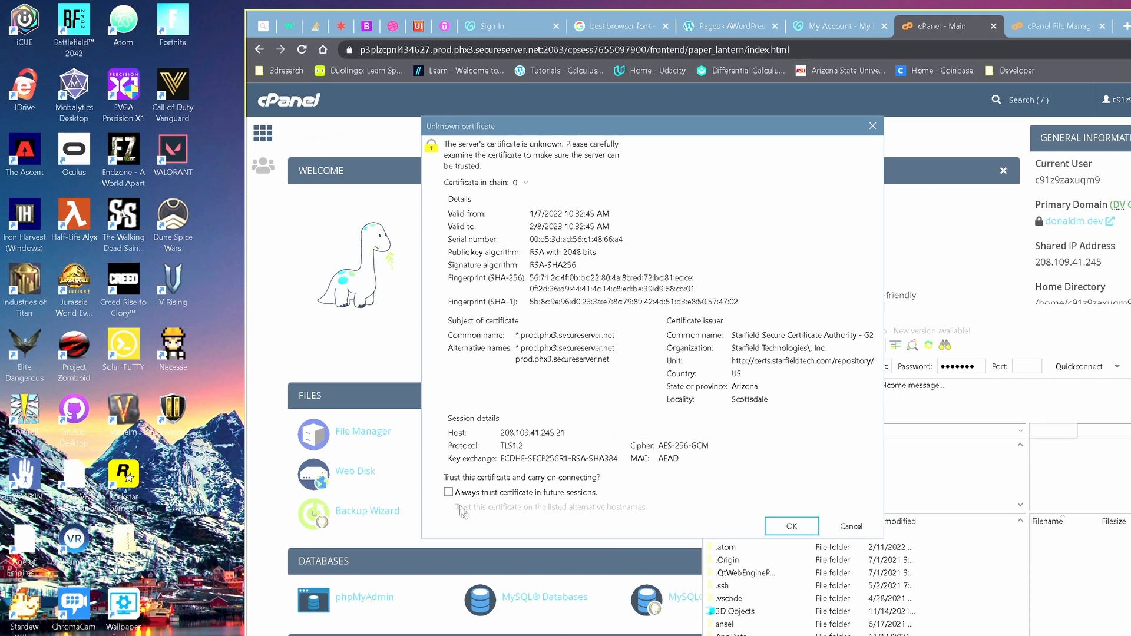
click(449, 493)
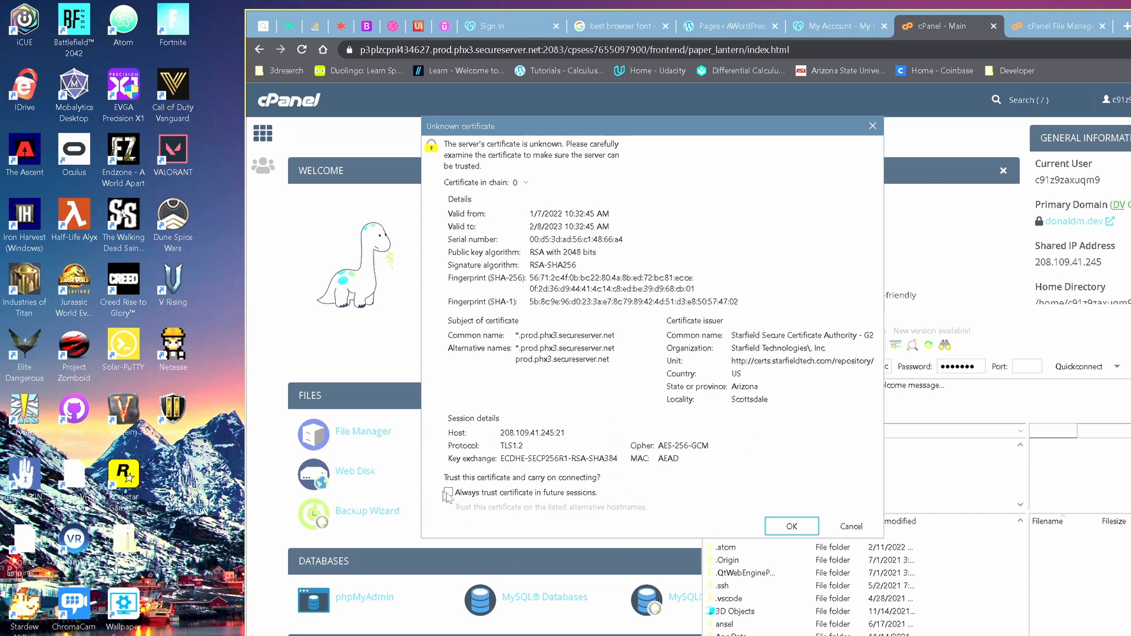
click(781, 529)
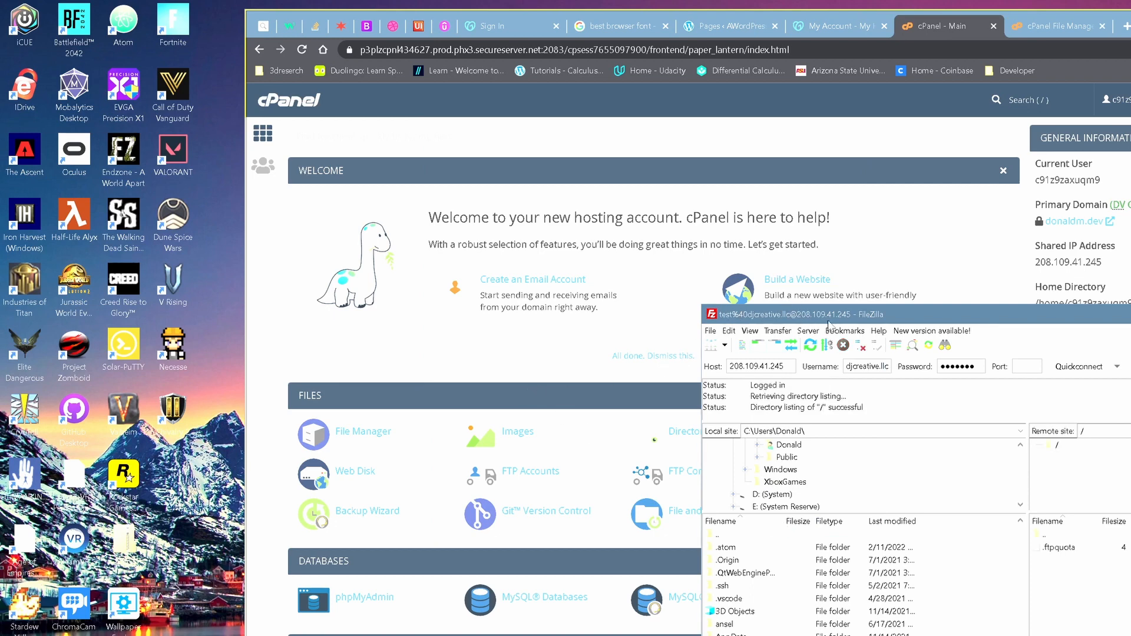
drag(829, 323, 477, 140)
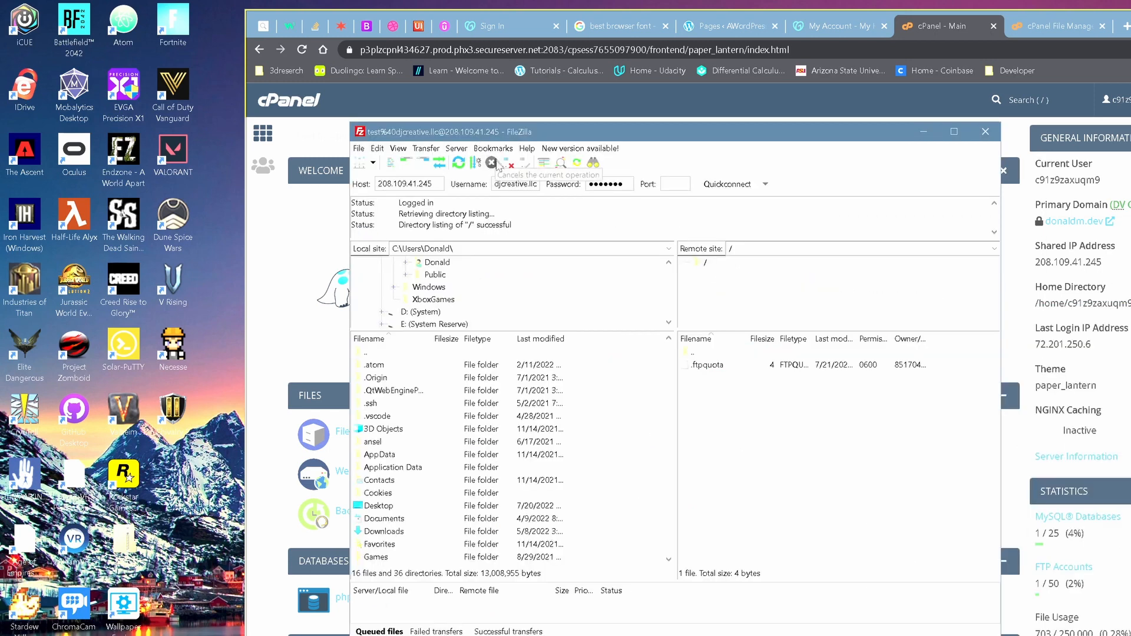
Reposition FileZilla and open the Desktop folder in the local tree
drag(569, 132, 520, 58)
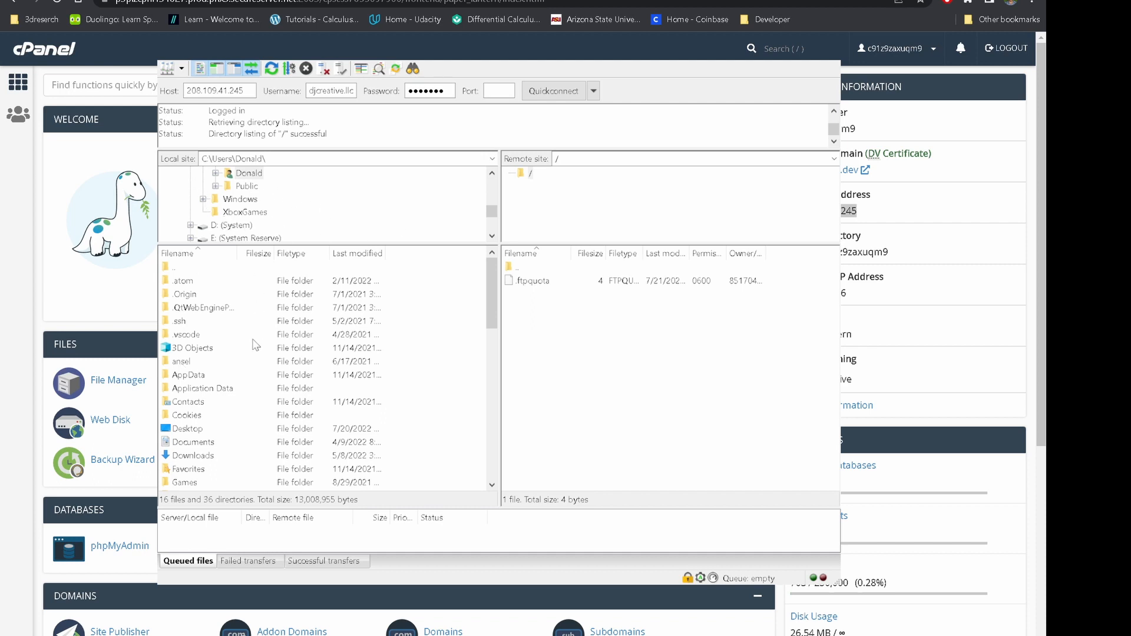
scroll(256, 347, down, 3)
scroll(255, 347, down, 4)
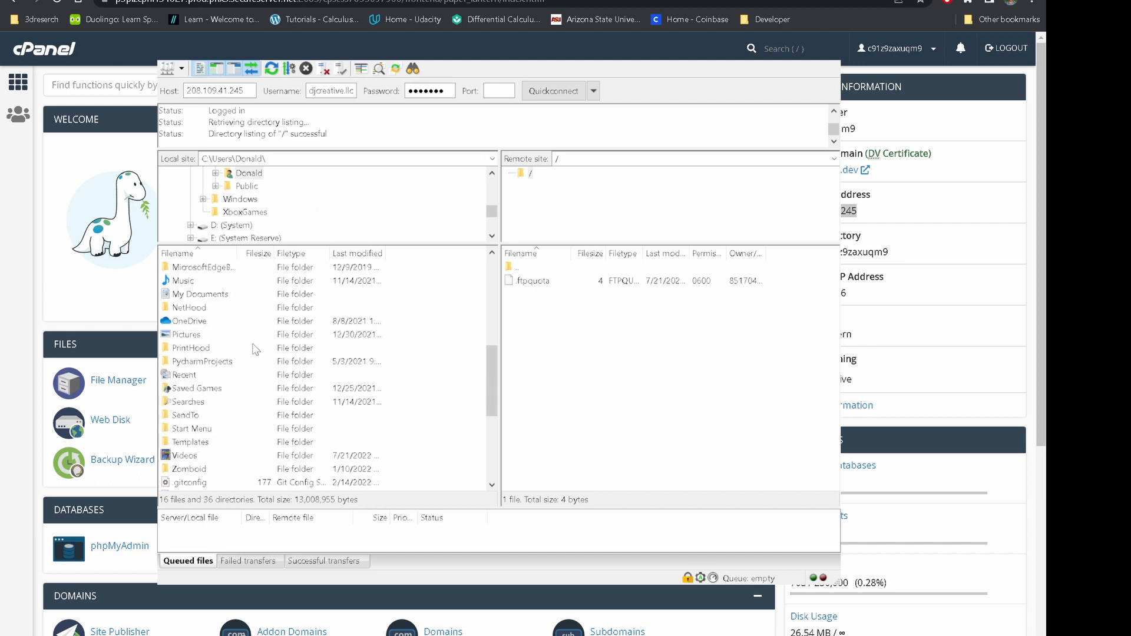
scroll(256, 348, down, 3)
scroll(254, 353, up, 3)
scroll(255, 353, up, 4)
scroll(258, 190, up, 3)
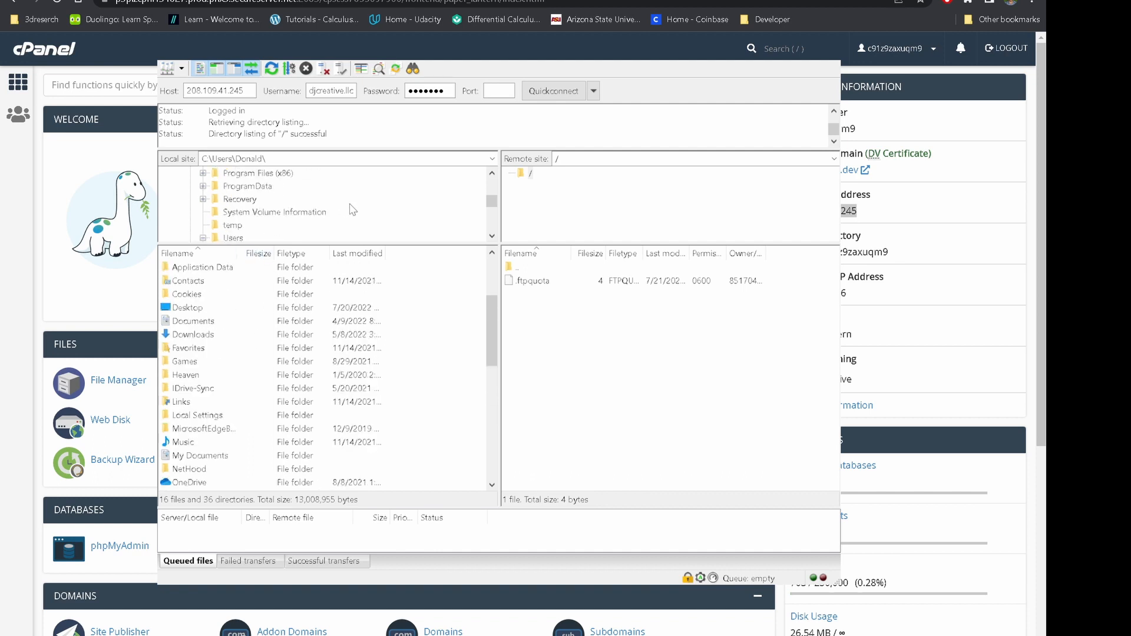
scroll(352, 209, up, 6)
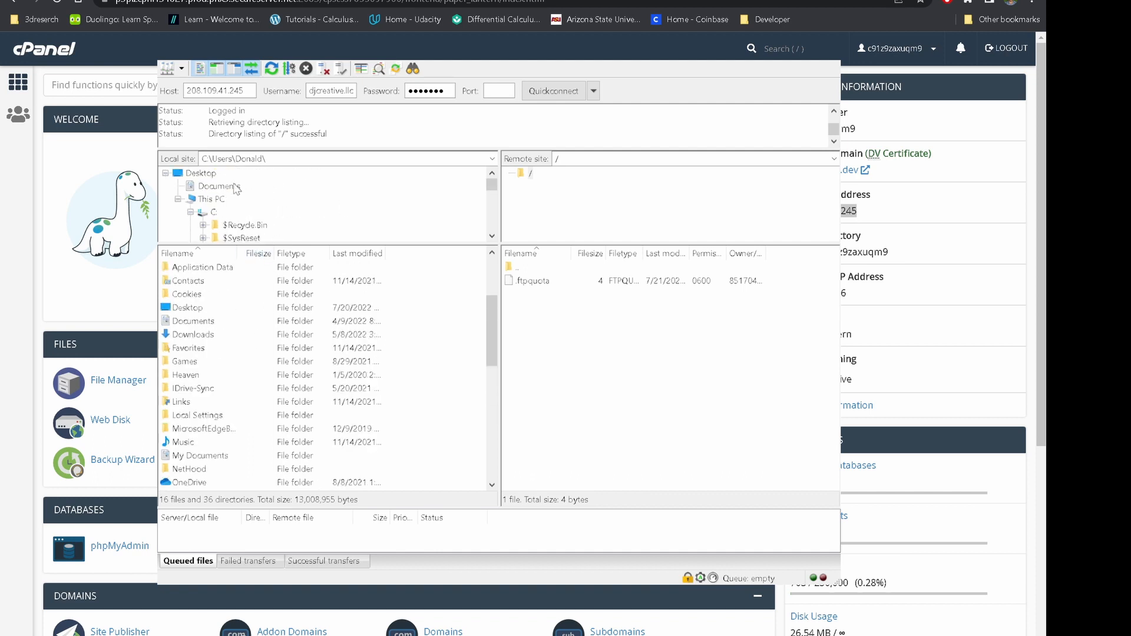
click(204, 173)
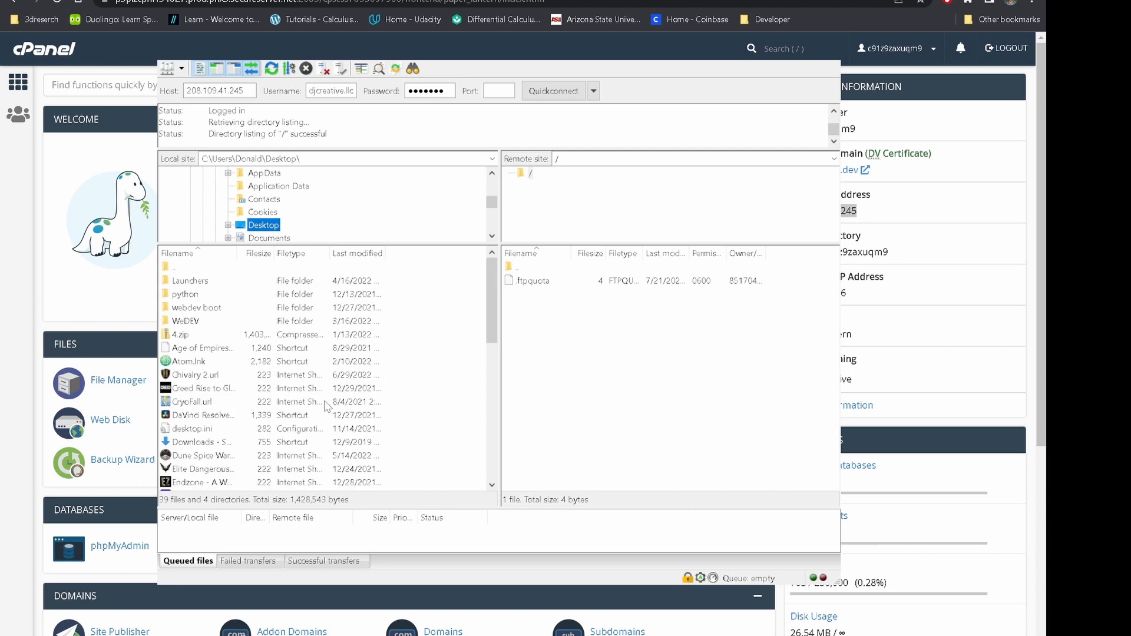
Upload 4.zip to the remote root beside .ftpquota
click(254, 333)
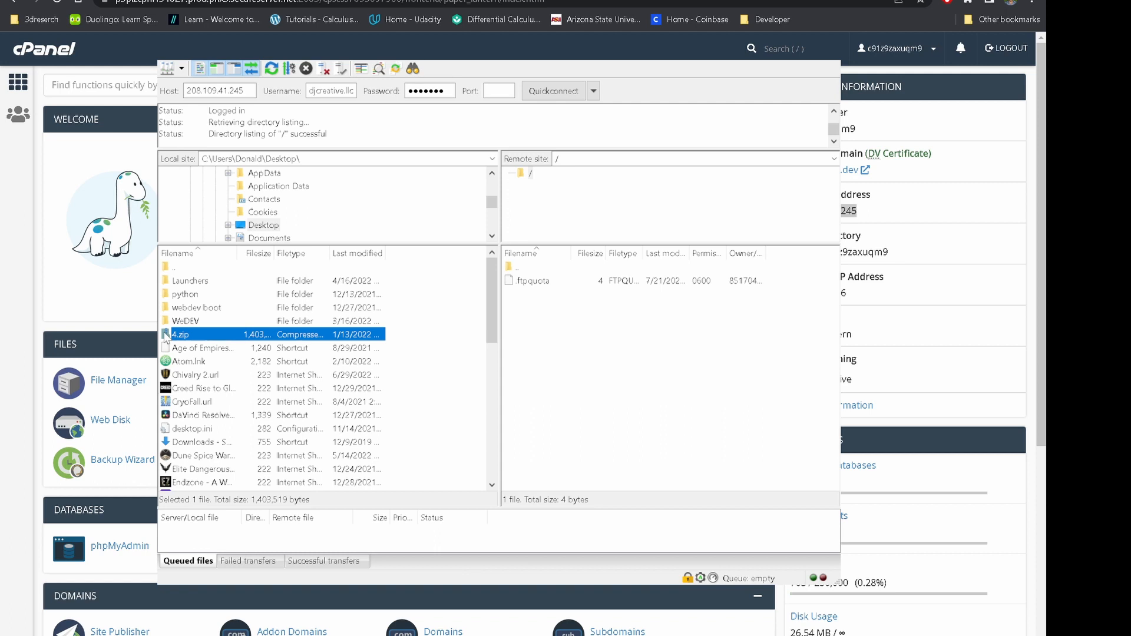
drag(166, 336, 611, 330)
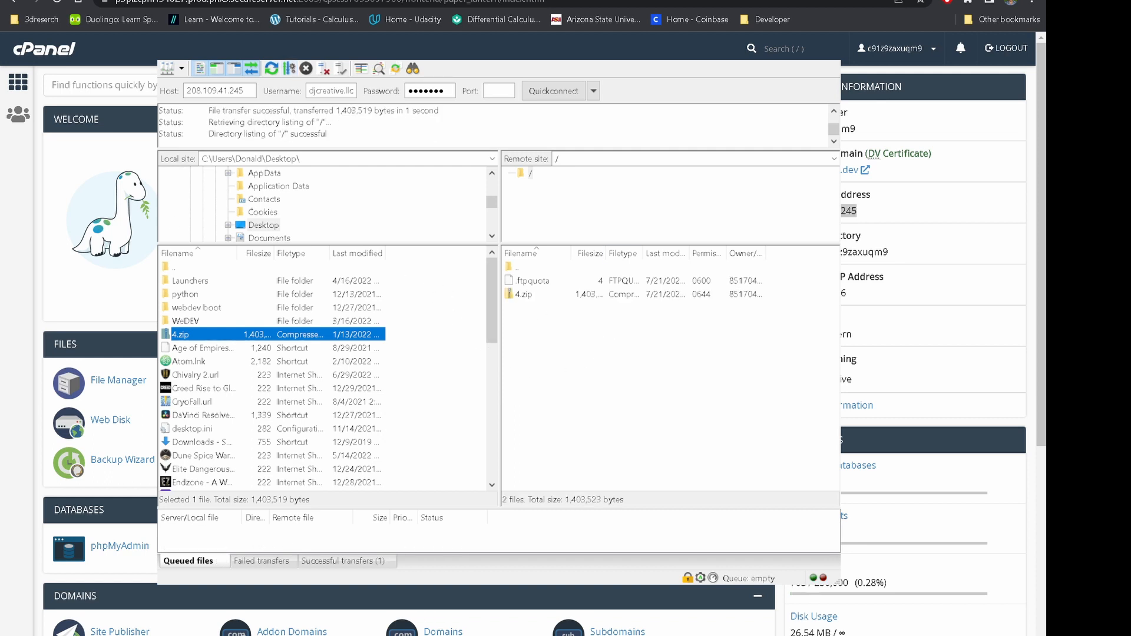
click(766, 1)
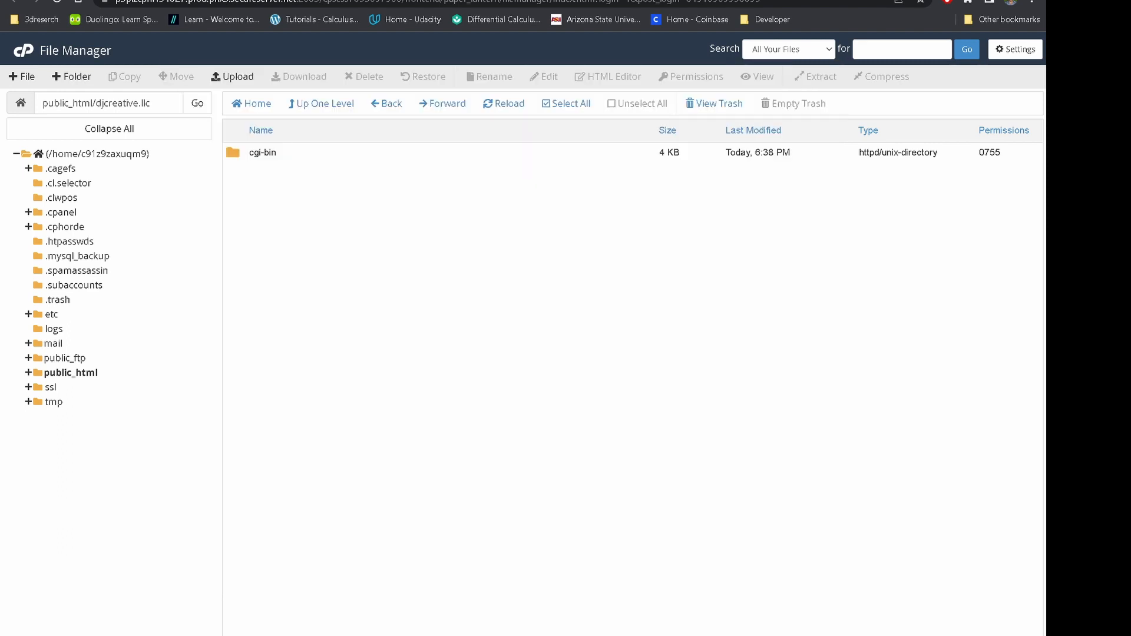
click(71, 373)
click(103, 445)
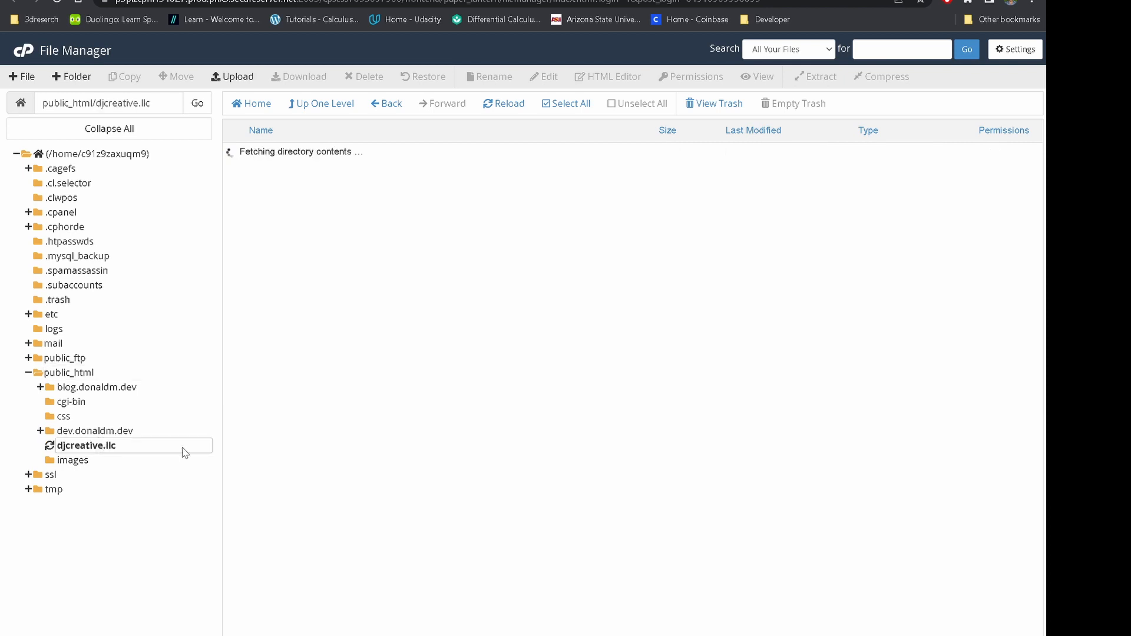
click(239, 179)
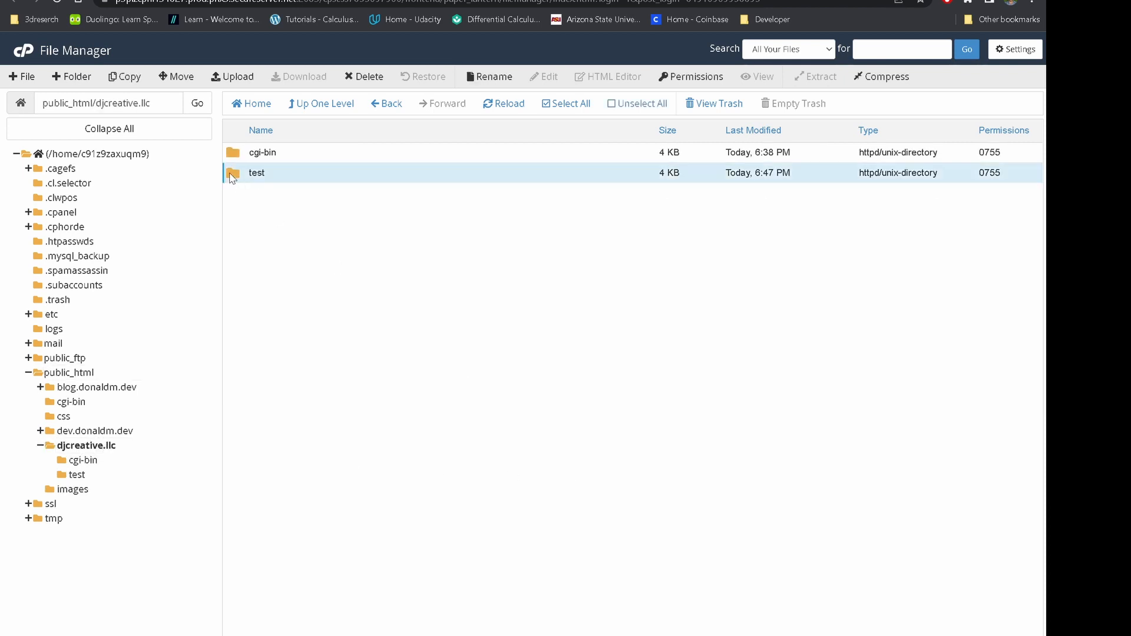
double_click(241, 174)
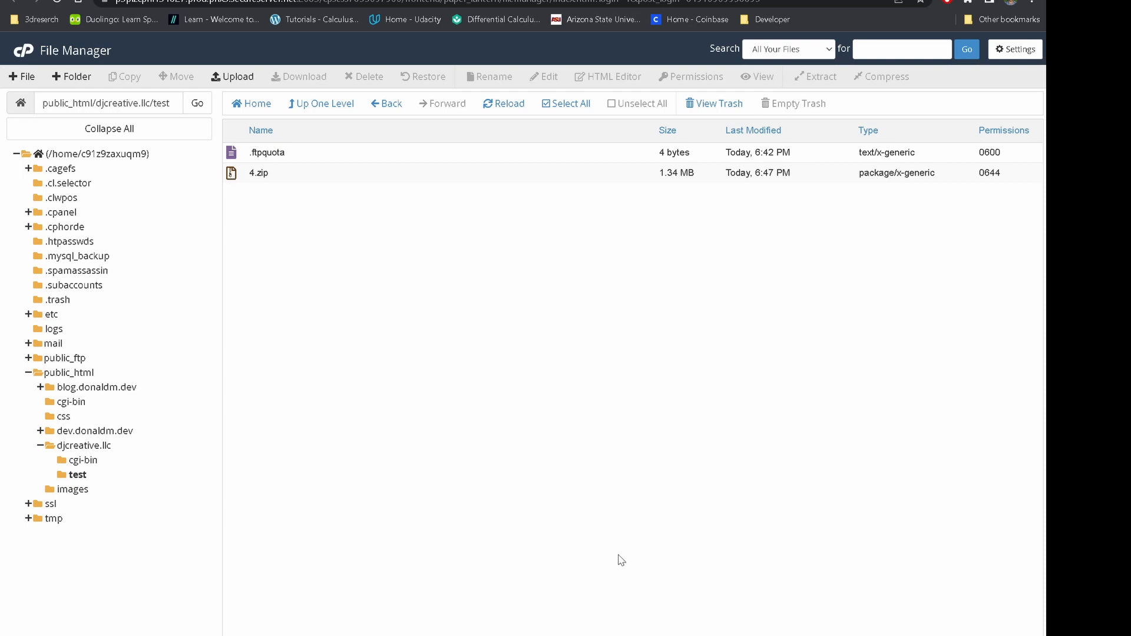
click(371, 0)
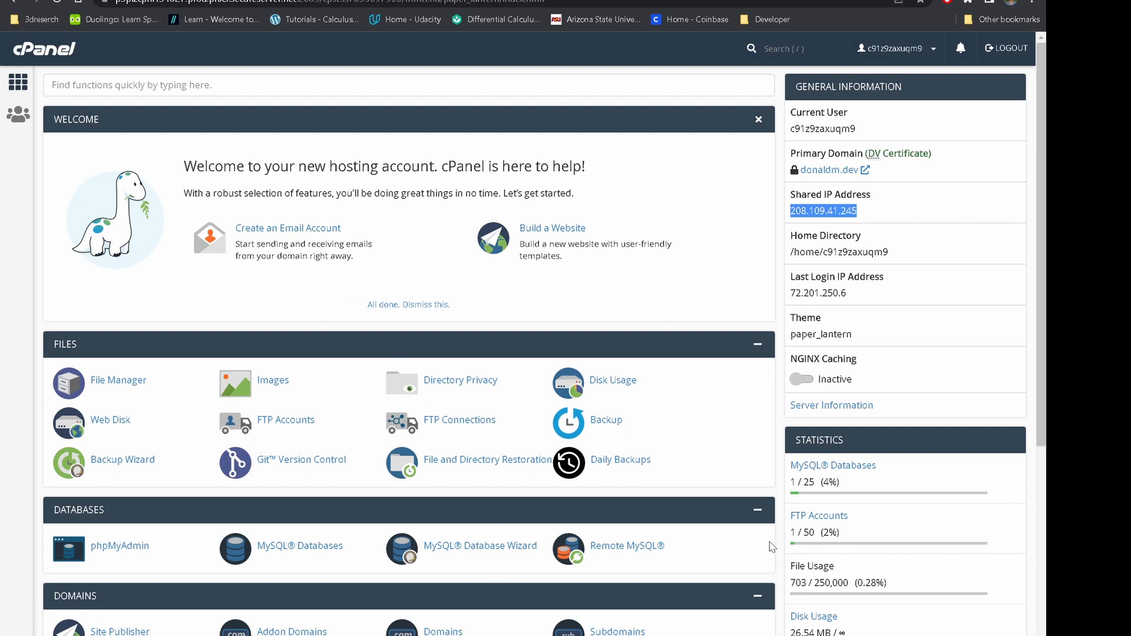
click(304, 84)
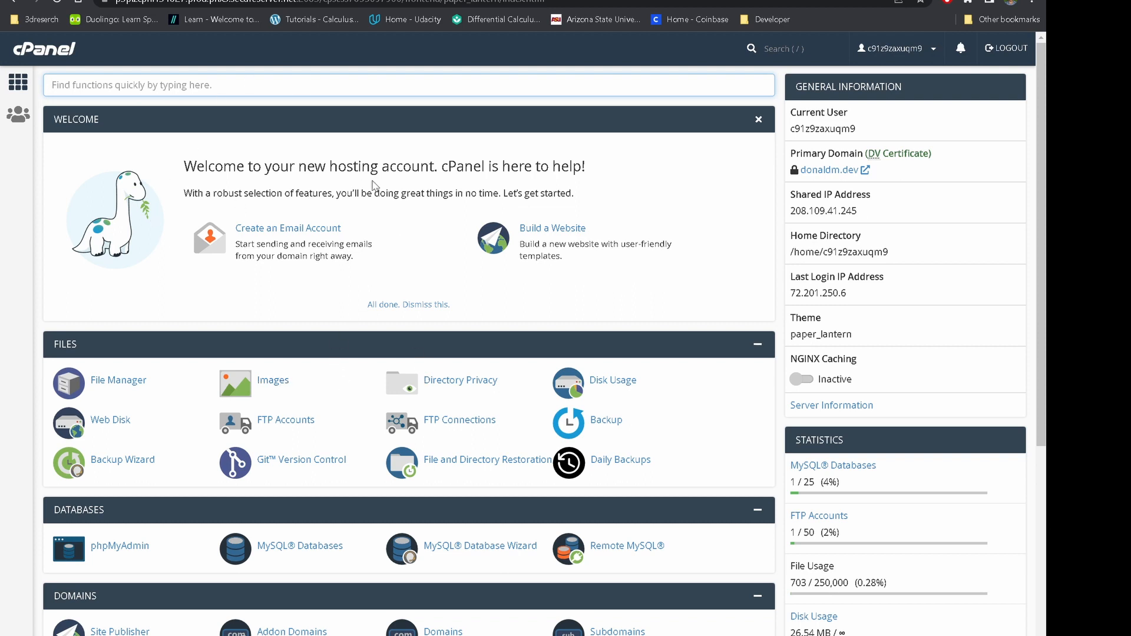
text(ftp)
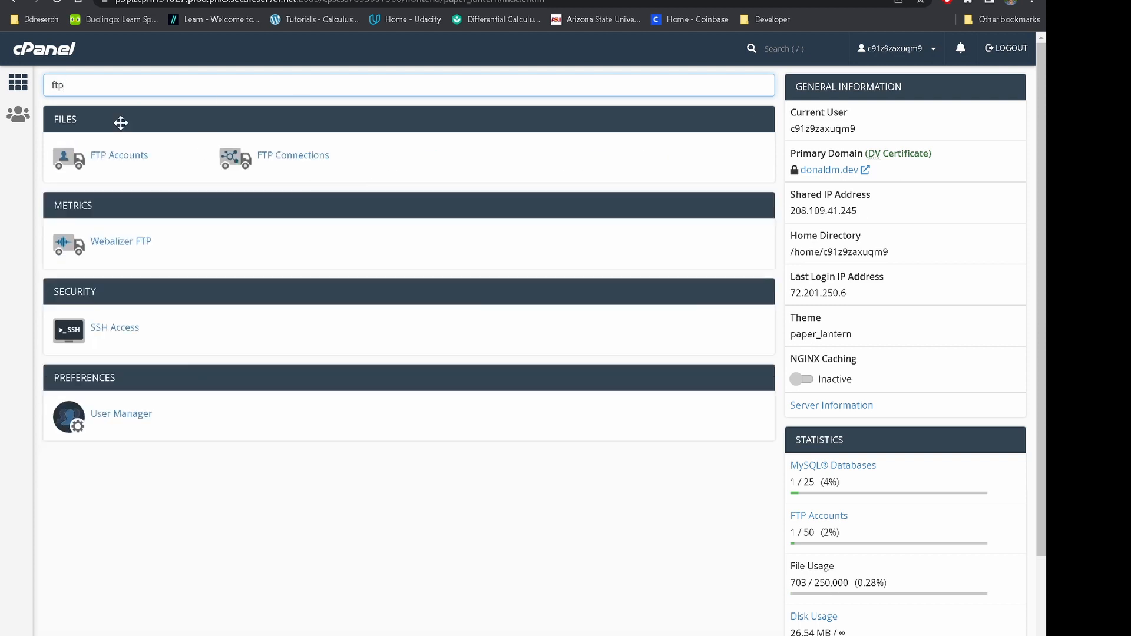
click(118, 155)
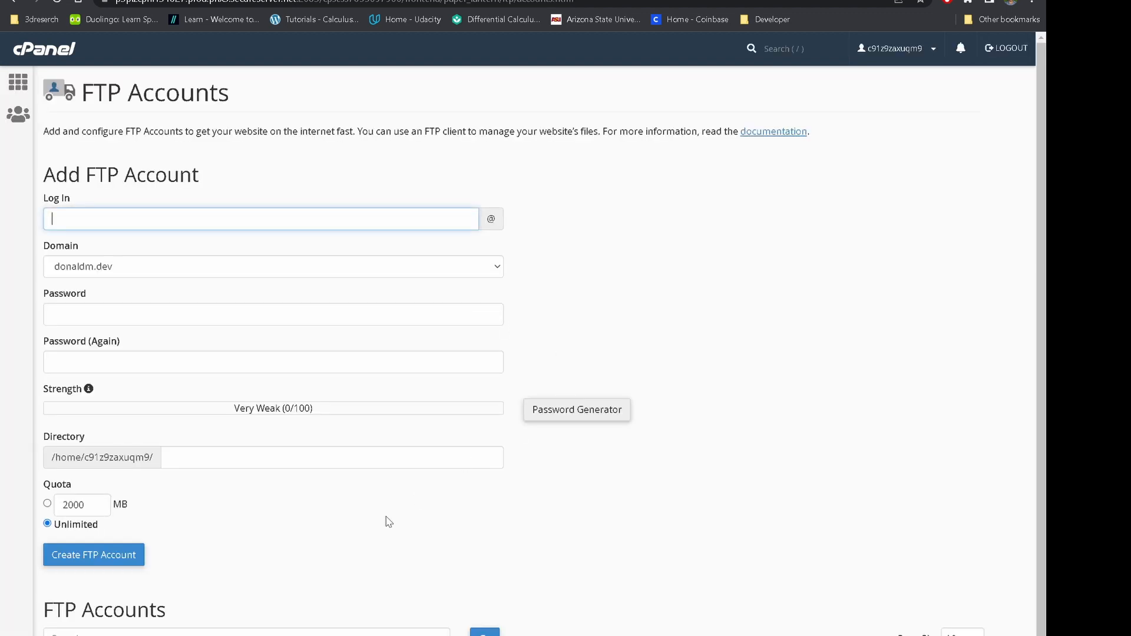
scroll(283, 609, down, 1)
click(270, 626)
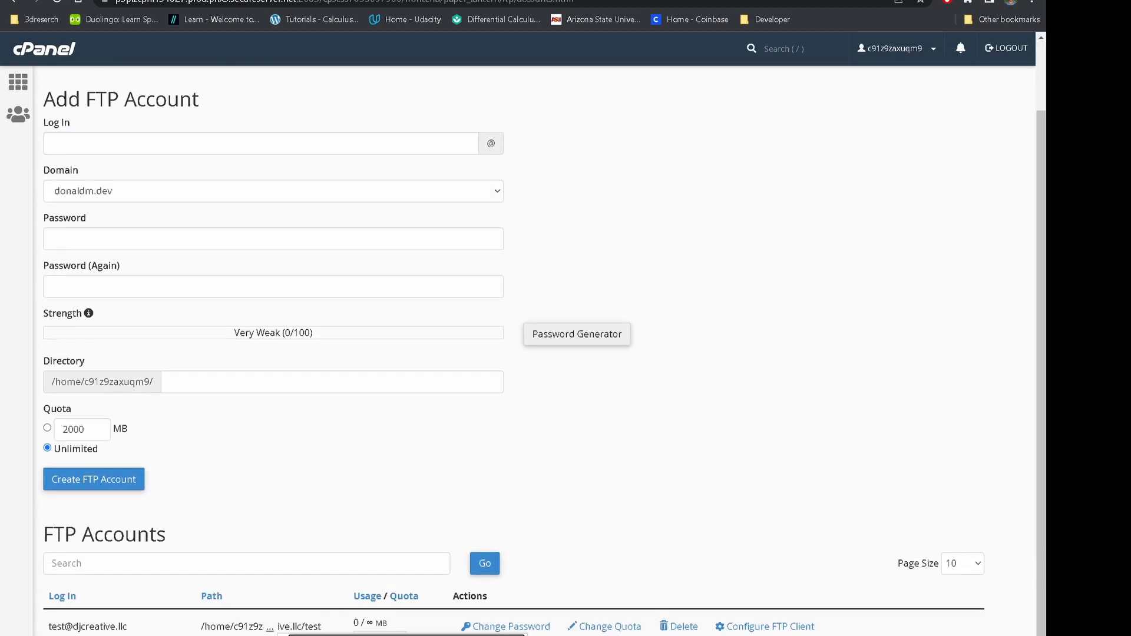
click(694, 626)
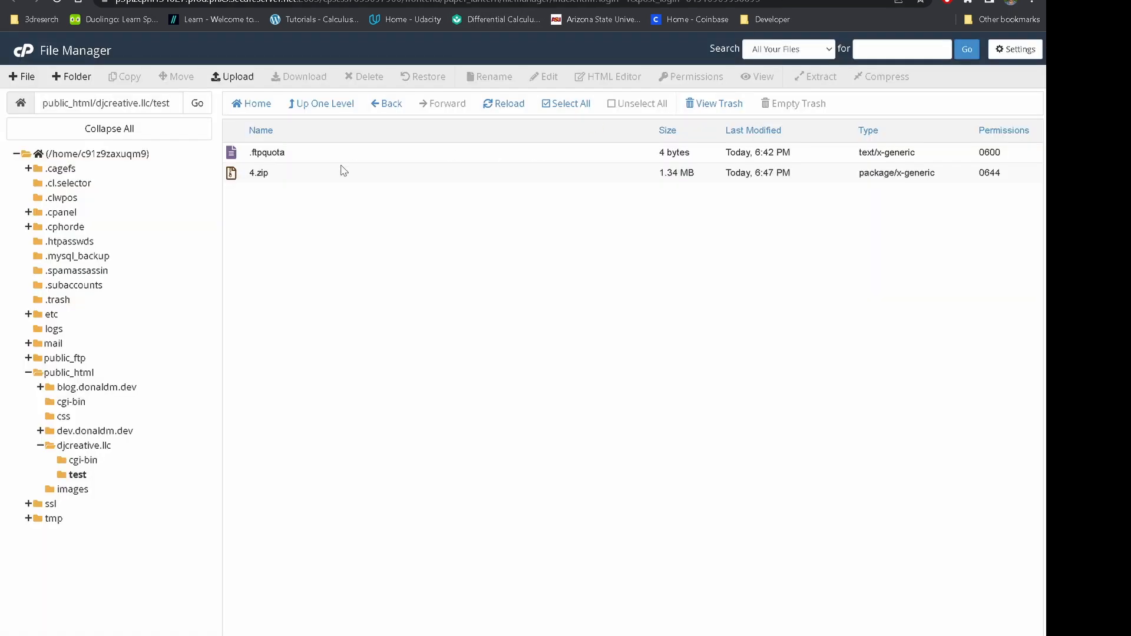
click(289, 154)
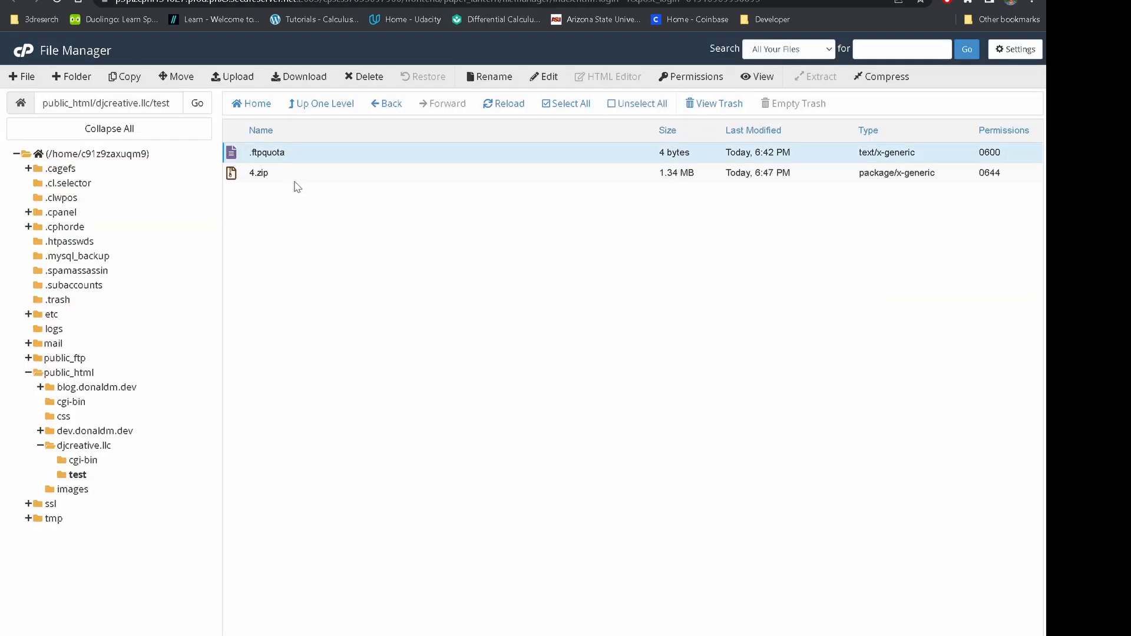
Permanently delete the test folder from djcreative.llc, skipping the trash
click(327, 106)
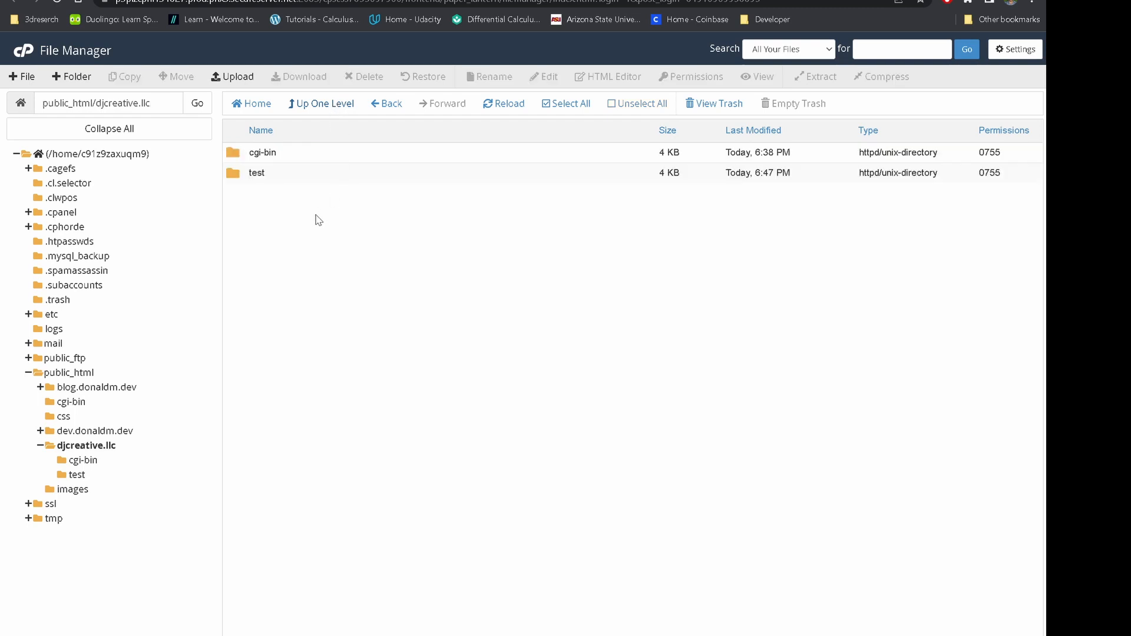
right_click(269, 176)
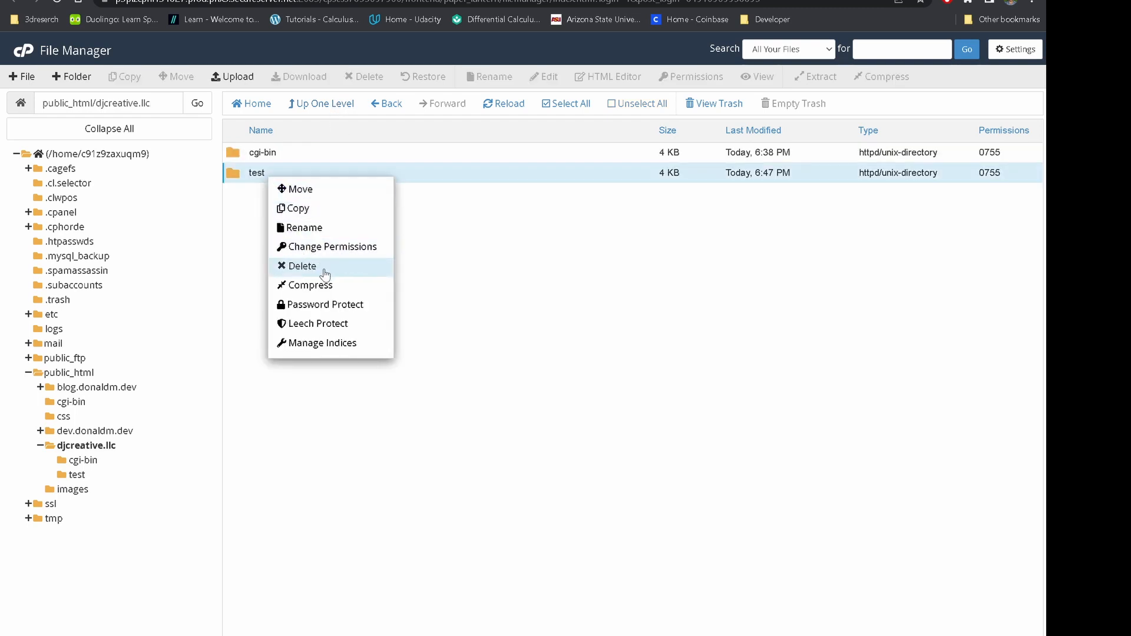
click(325, 273)
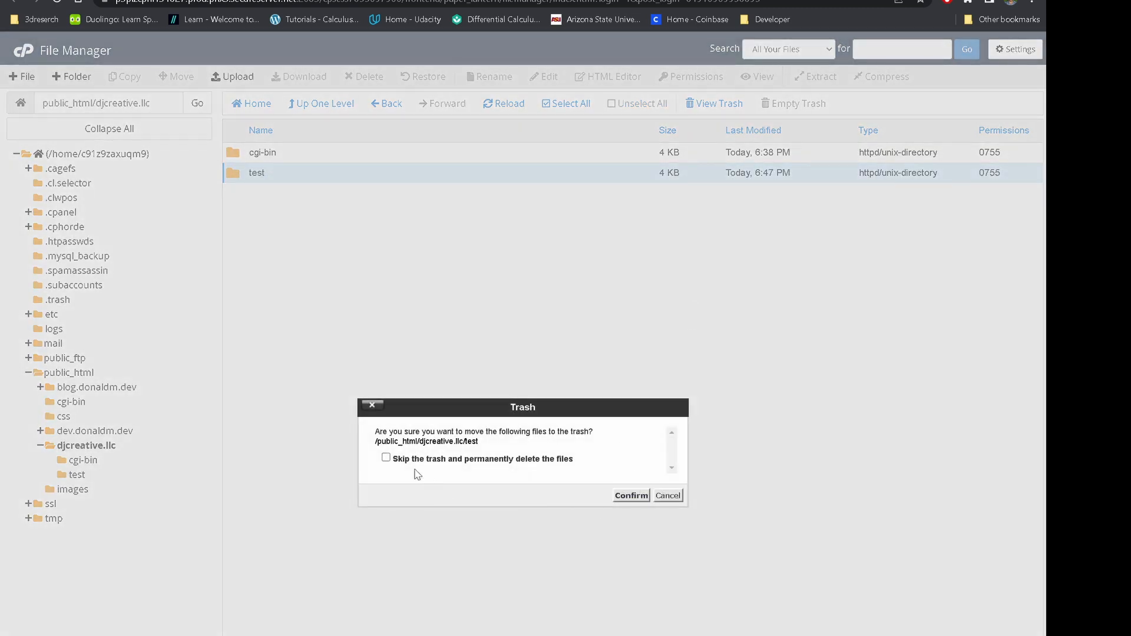
click(386, 458)
click(631, 495)
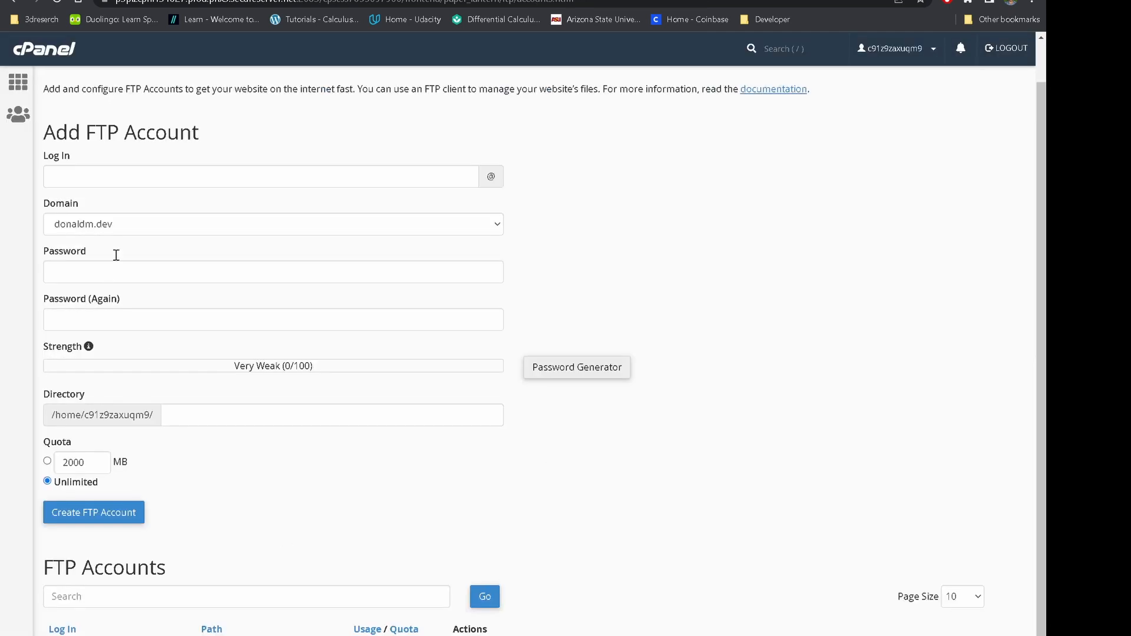
click(112, 172)
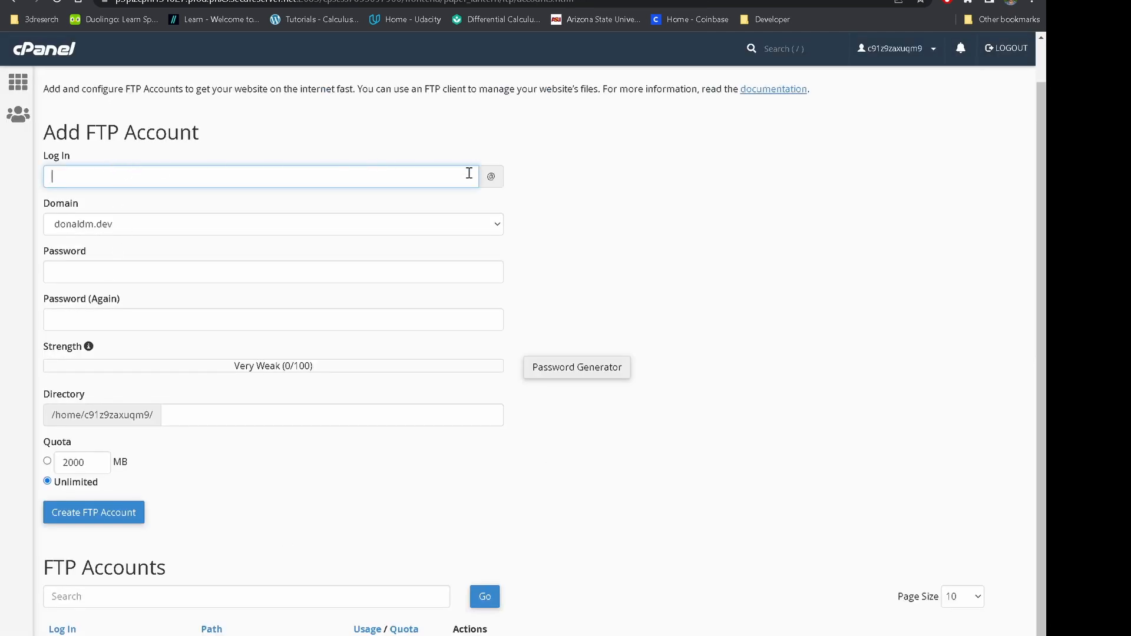
Enter login 'test' on domain djcreative.llc with the password typed twice
text(test)
click(474, 231)
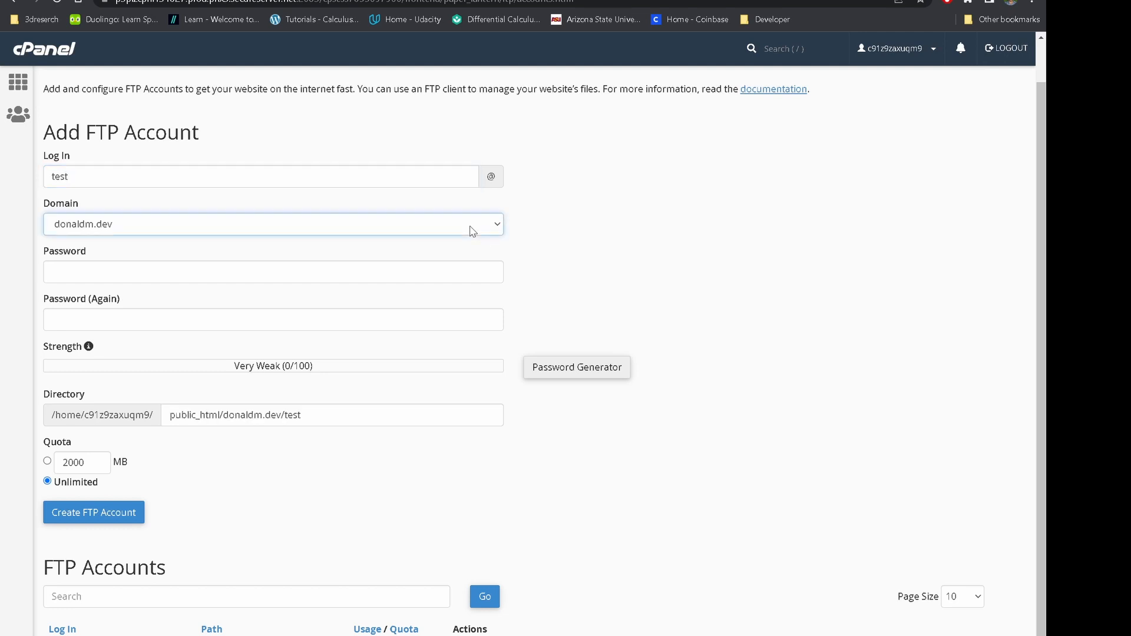
click(242, 291)
click(655, 251)
click(358, 280)
text(******)
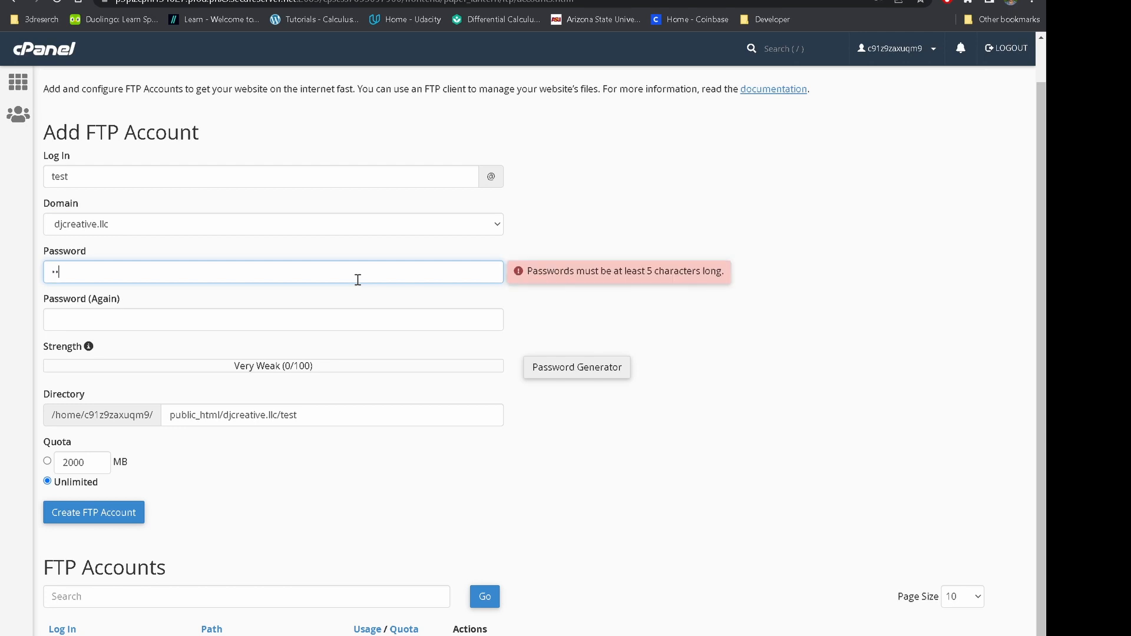
click(342, 318)
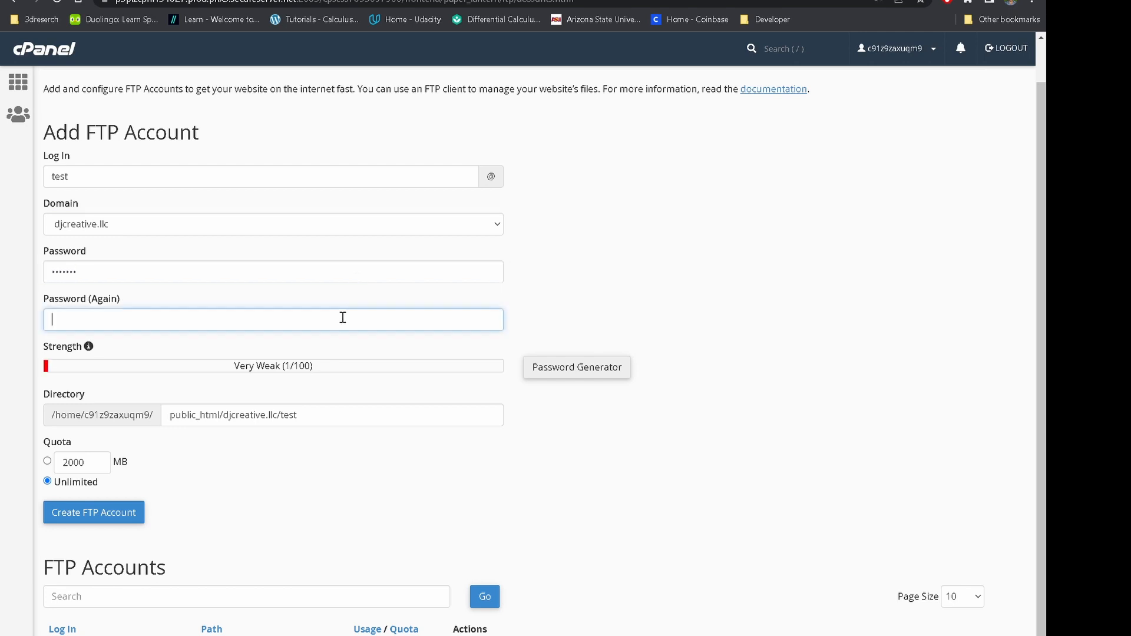
text(*******)
Trim the directory to public_html/djcreative.llc and create the FTP account
click(346, 416)
key(BackSpace)
key(BackSpace)
key(BackSpace)
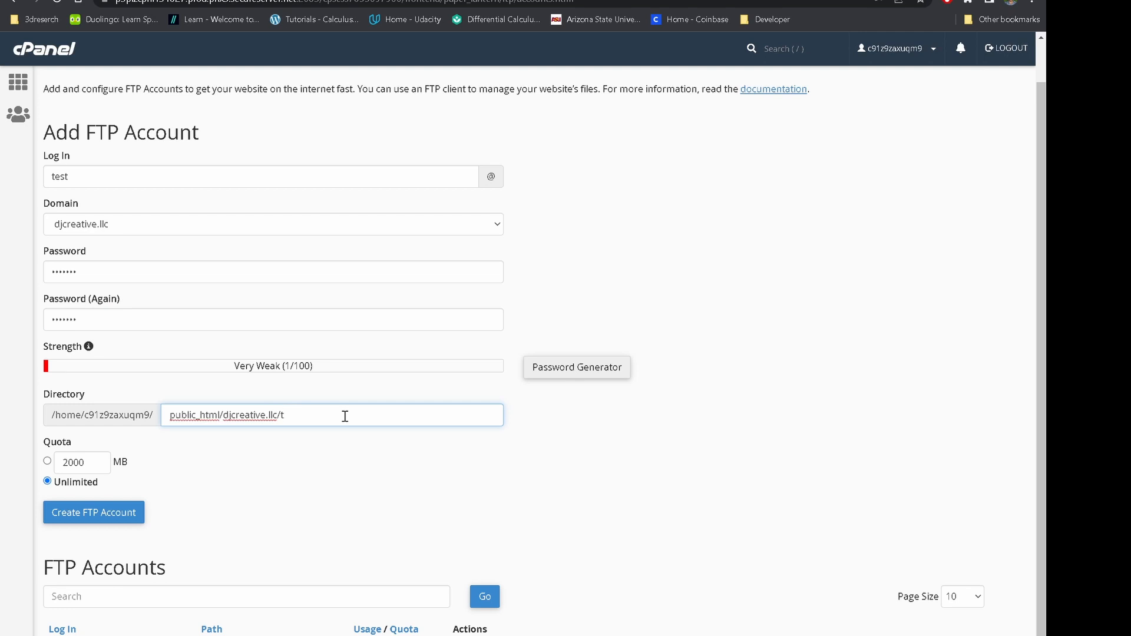
key(BackSpace)
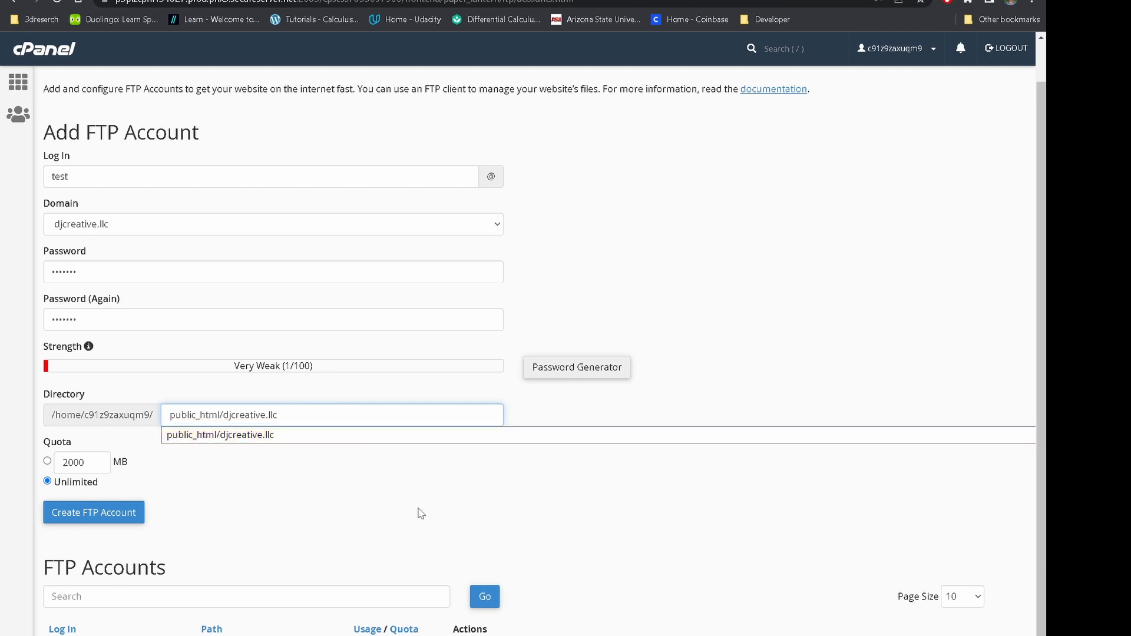
click(440, 495)
click(101, 523)
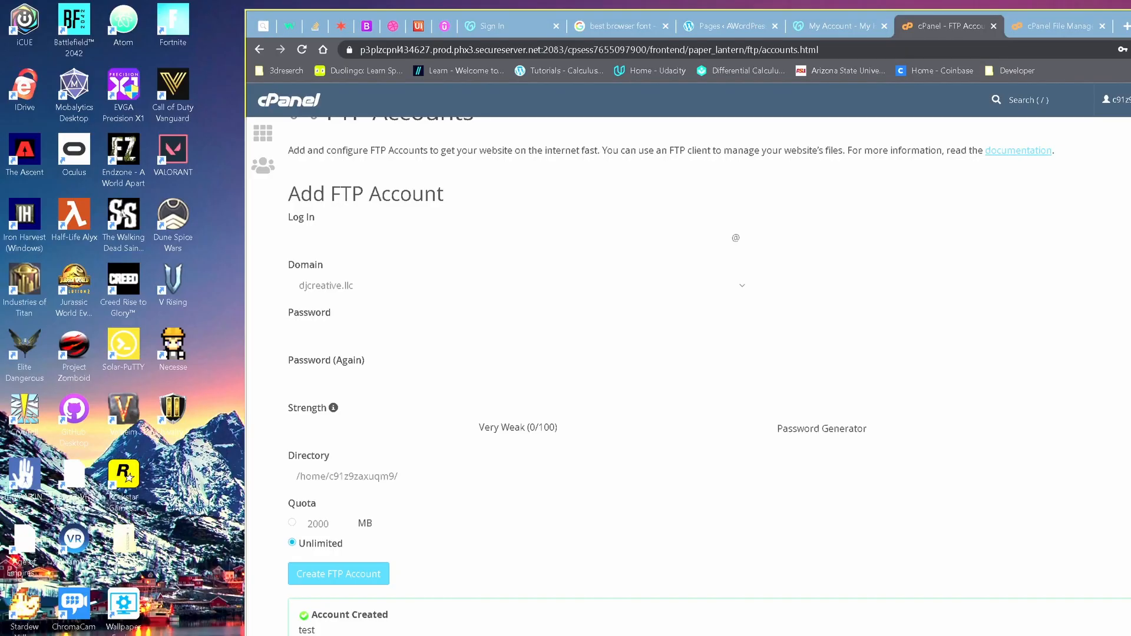
Connect with the new account on port 21 and drag 4.zip to the server
key(alt+Tab)
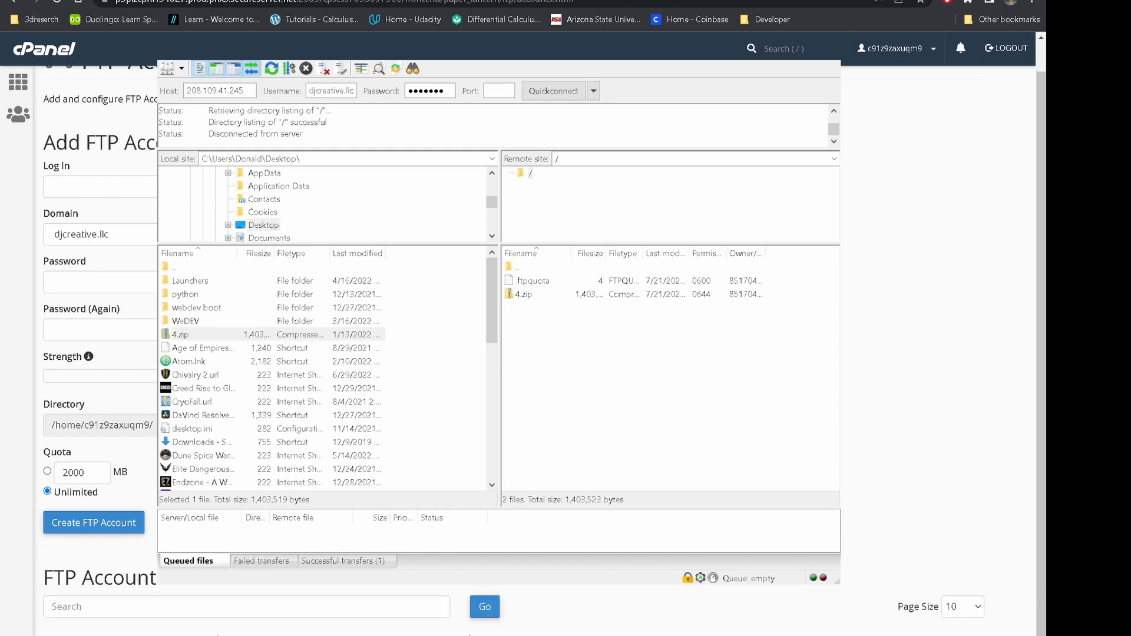
click(180, 334)
click(502, 93)
text(21)
click(551, 94)
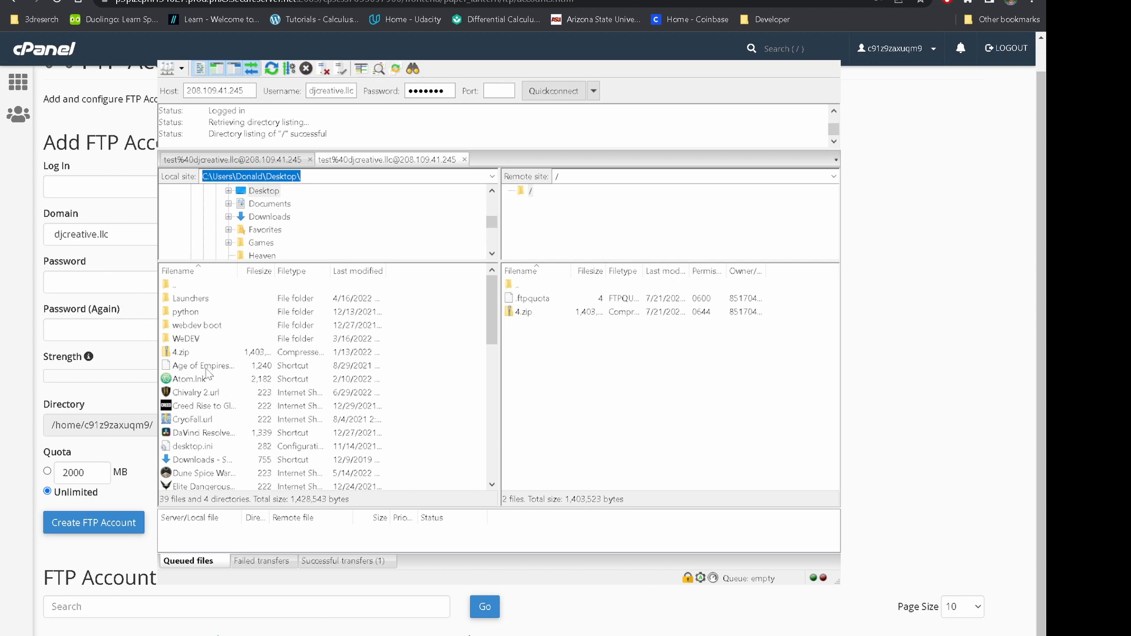
mouse_move(192, 353)
mouse_down()
mouse_move(569, 350)
mouse_move(190, 349)
mouse_up()
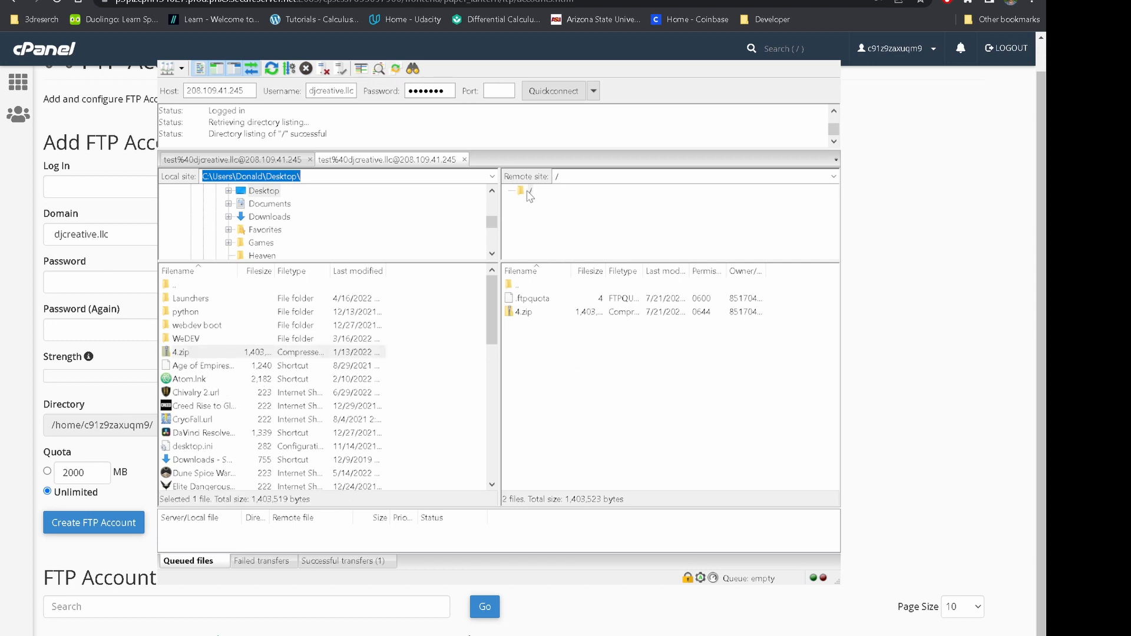
Reconnect on port 21 and confirm 4.zip in the server's root listing, cross-checking File Manager
click(516, 286)
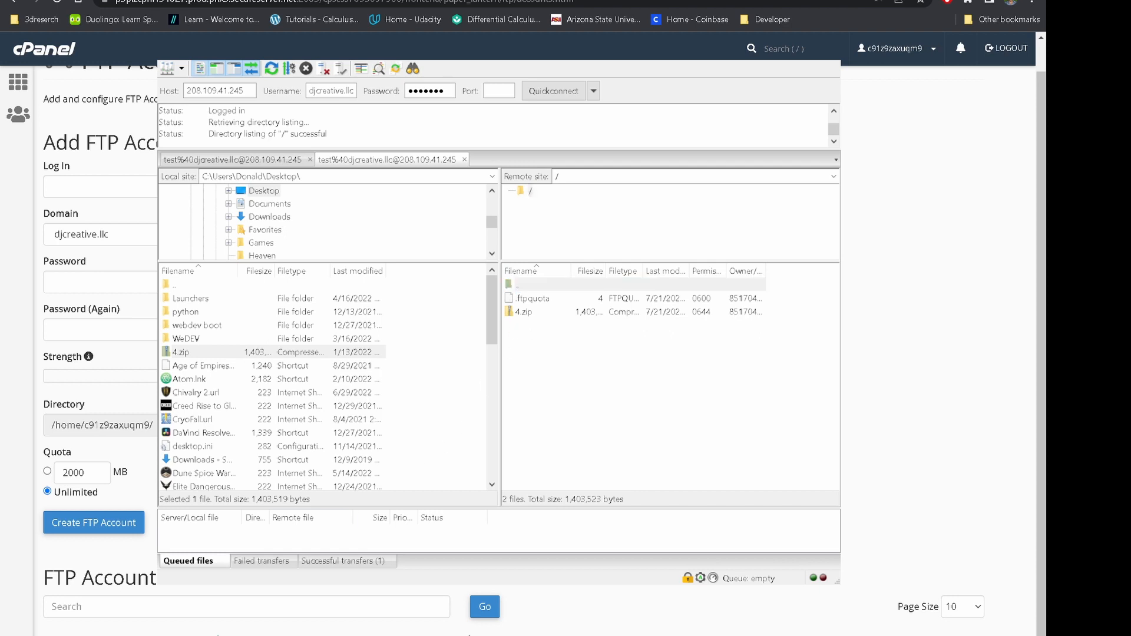
click(464, 160)
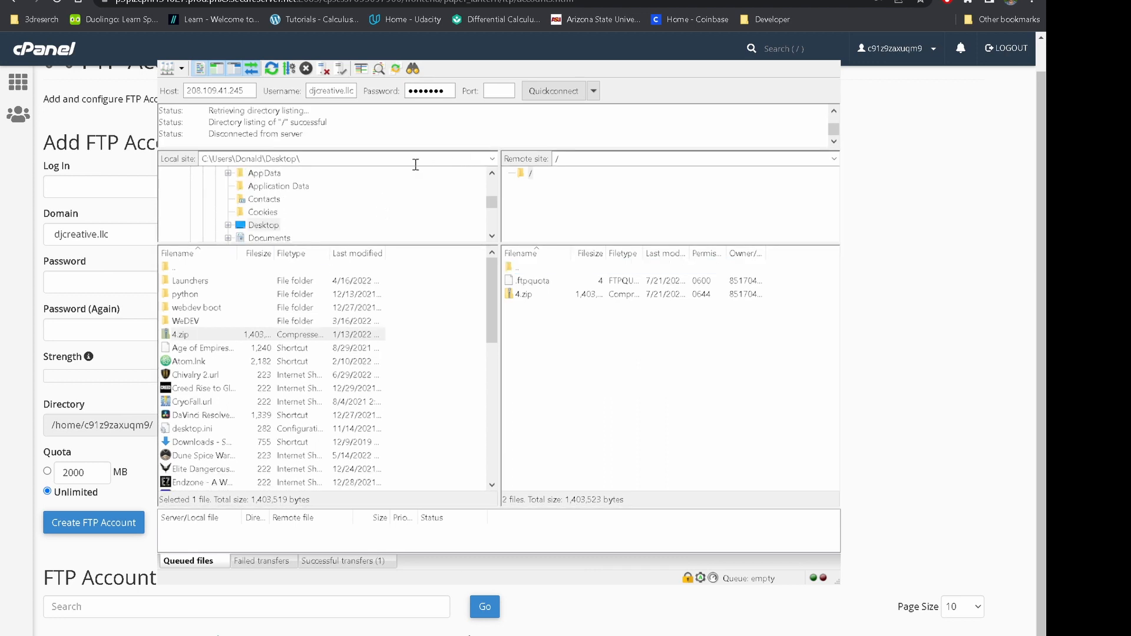
click(496, 92)
text(21)
click(546, 93)
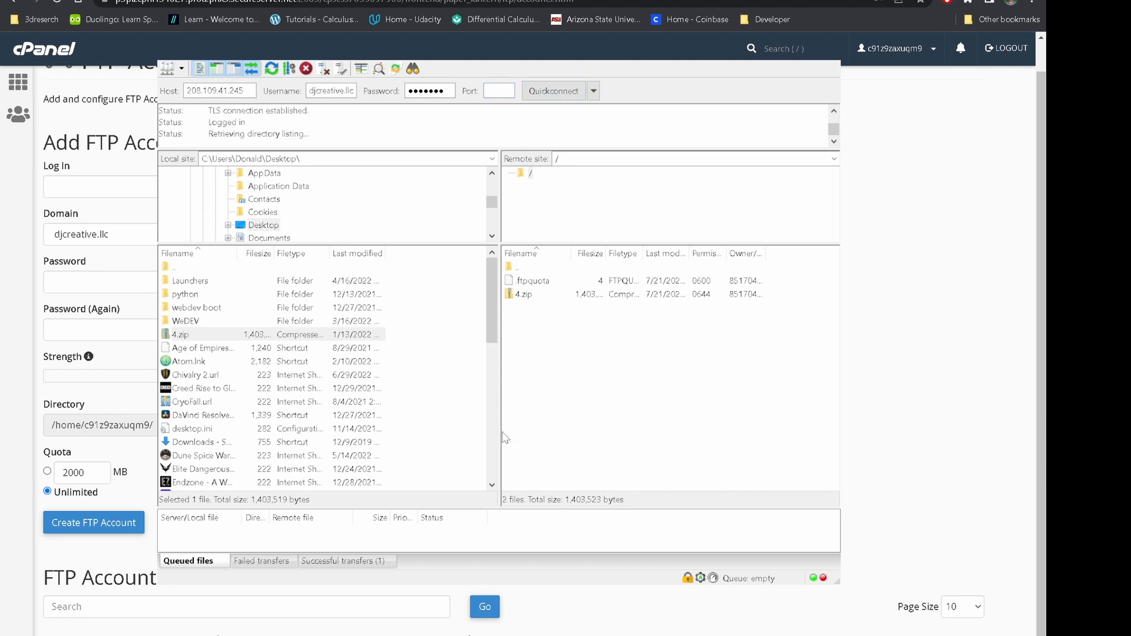
click(512, 267)
click(528, 175)
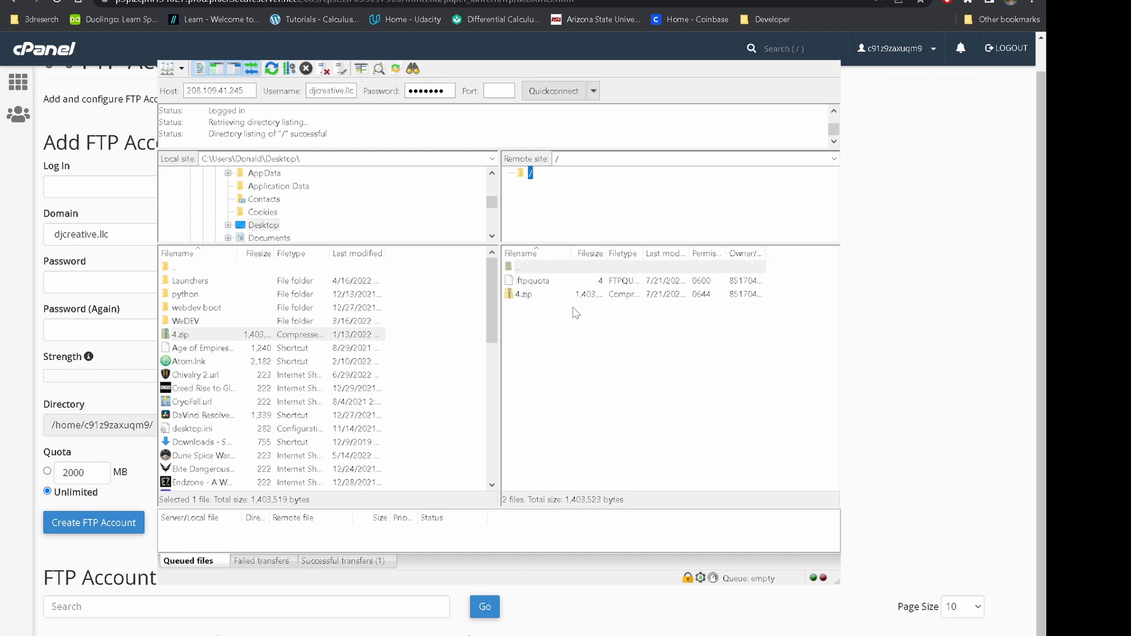
click(526, 296)
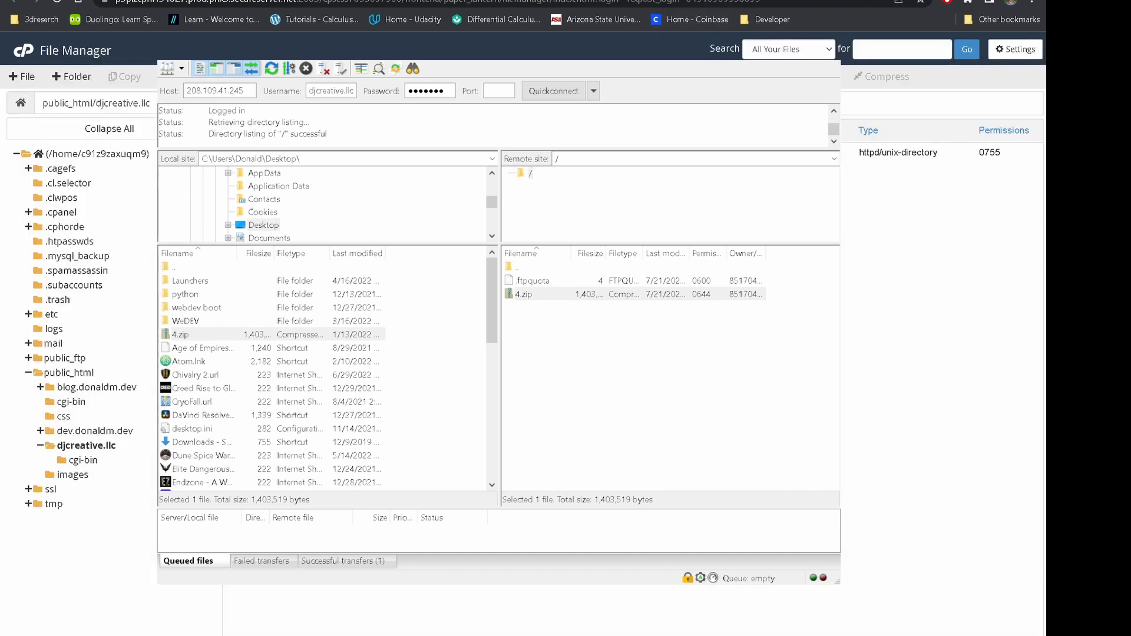
key(alt+Tab)
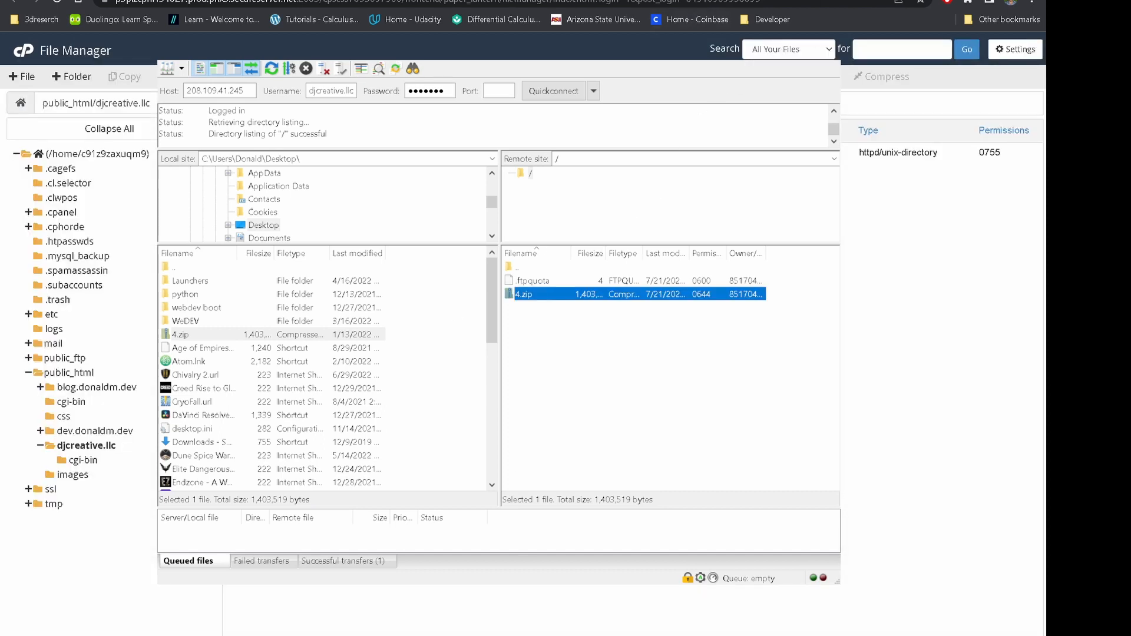
key(alt+Tab)
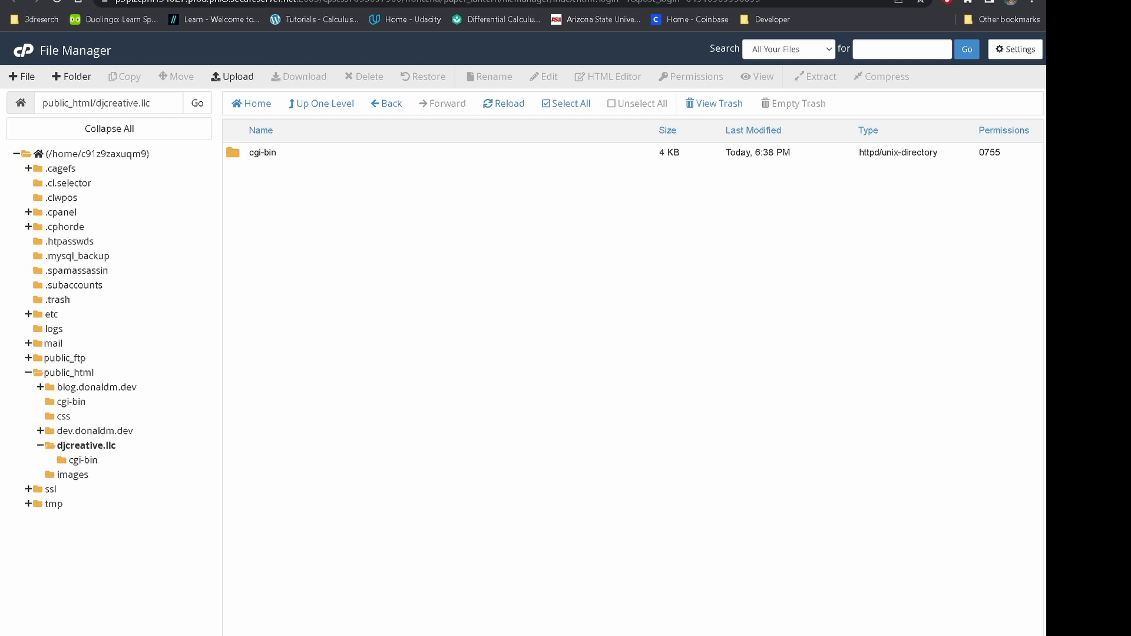
key(alt+Tab)
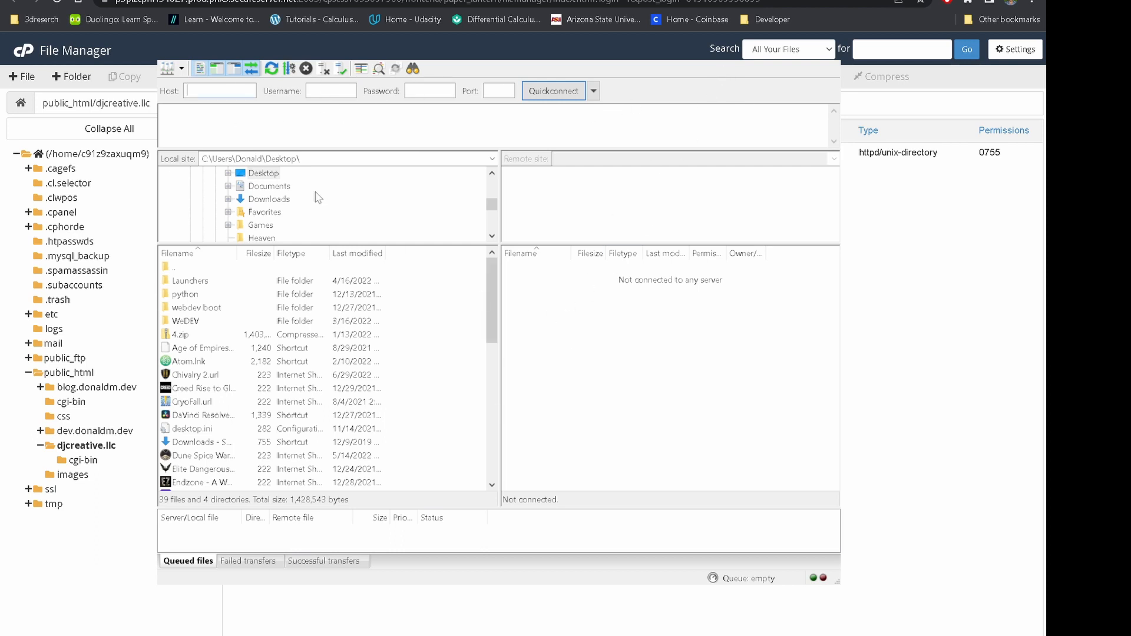
Fill FileZilla's Username with the new FTP login, enter its password, and set Port 21
click(219, 90)
key(ctrl+Tab)
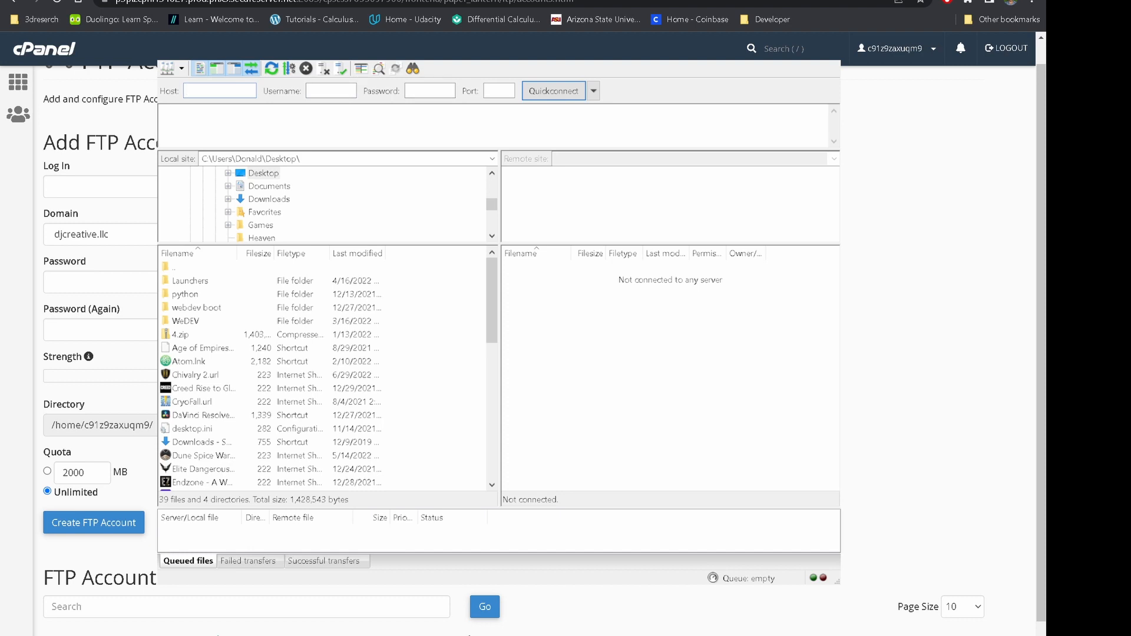
click(326, 92)
text(djcreative.llc)
click(435, 88)
text(dj•••••)
click(507, 92)
text(21)
Copy the Shared IP 208.109.41.245 from cPanel home into Host and Quickconnect
click(197, 92)
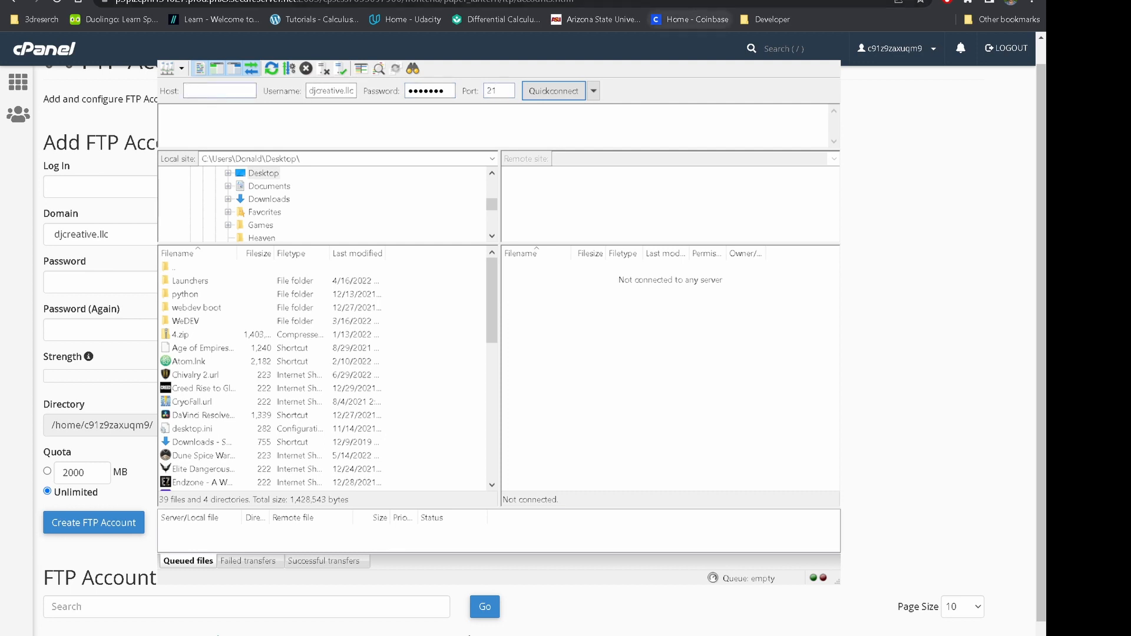
click(689, 1)
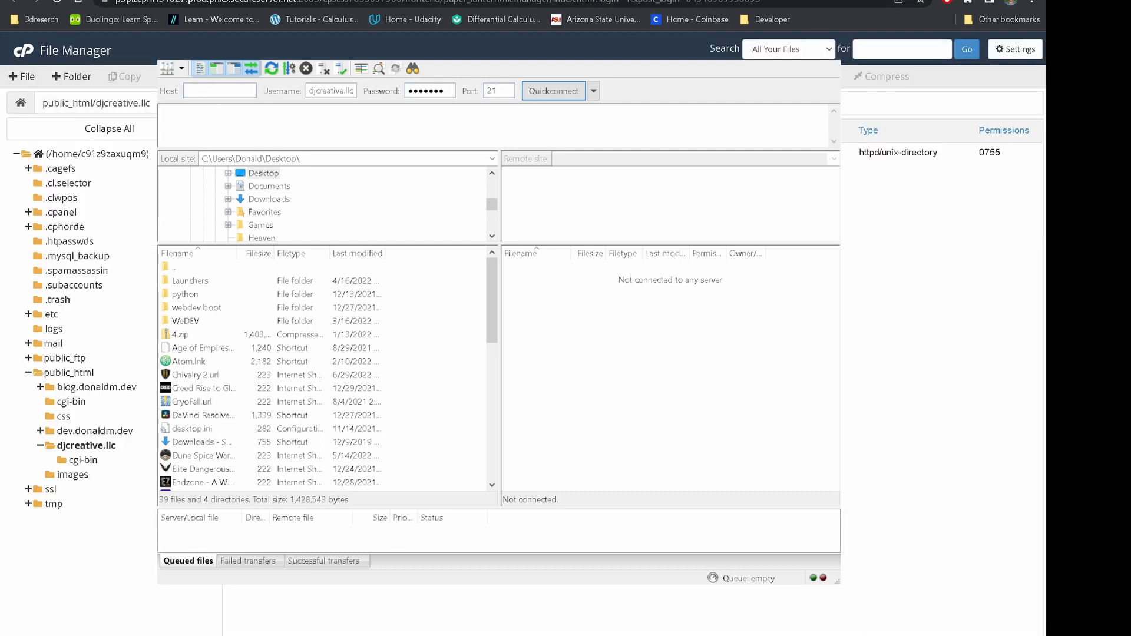
click(614, 1)
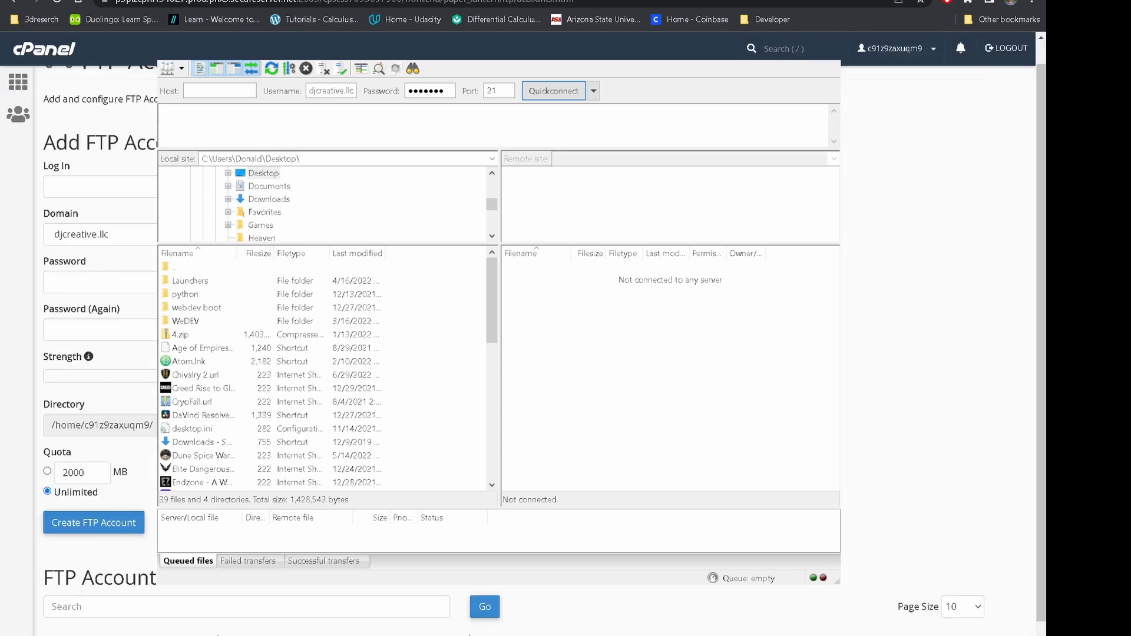
click(56, 53)
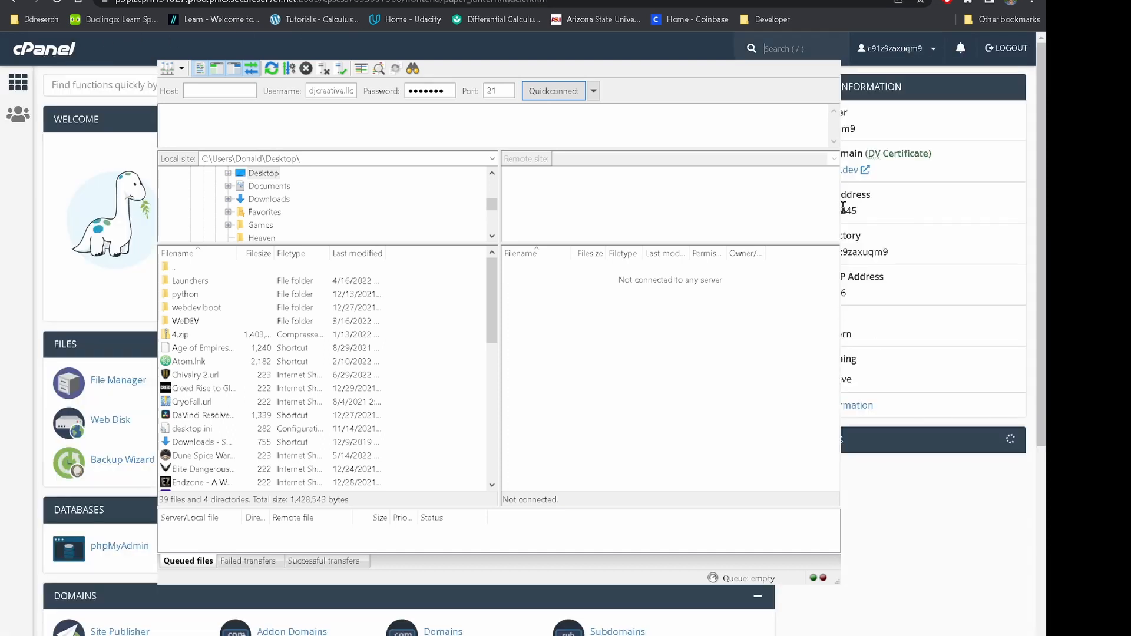
double_click(843, 207)
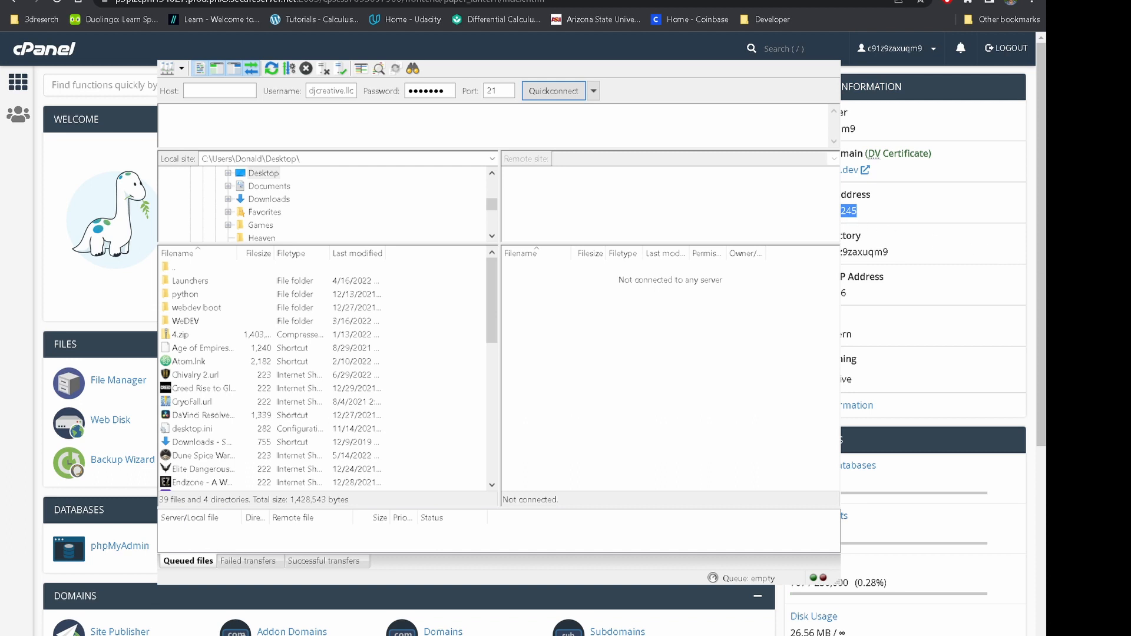
key(alt+Tab)
text(208.109.41.245)
click(543, 91)
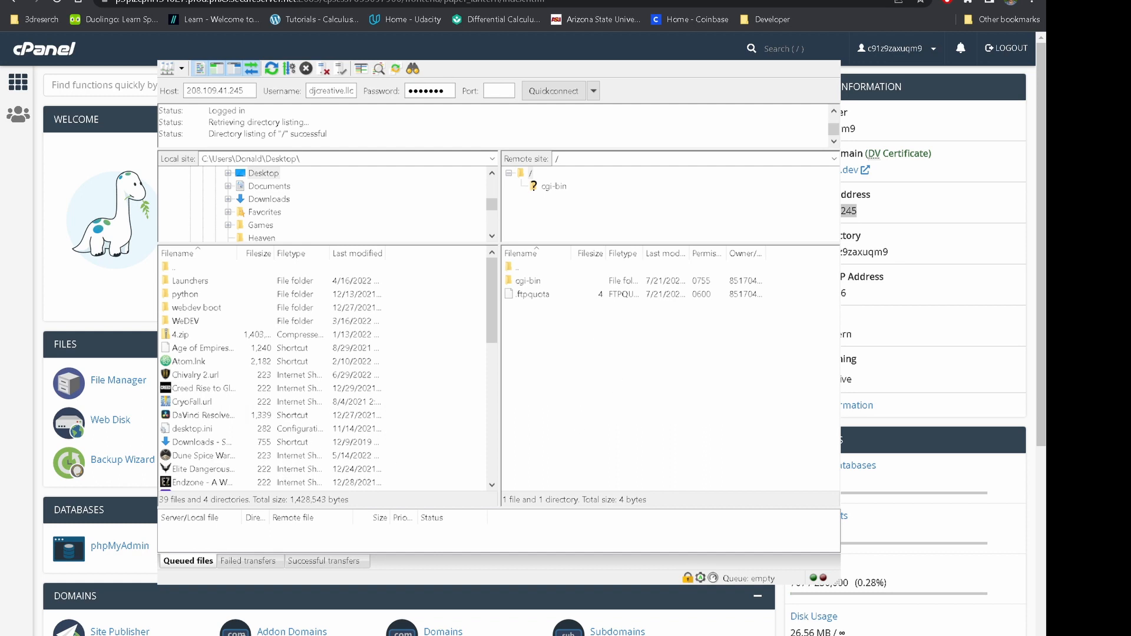
Open the public_html/djcreative.llc folder in cPanel's File Manager
click(161, 0)
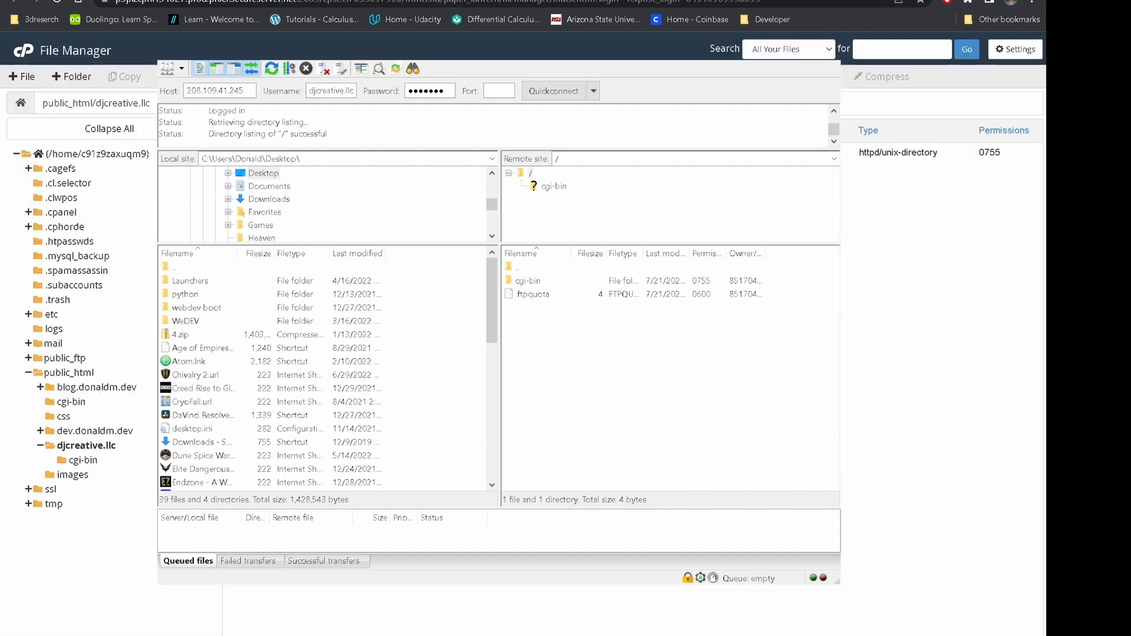
click(57, 1)
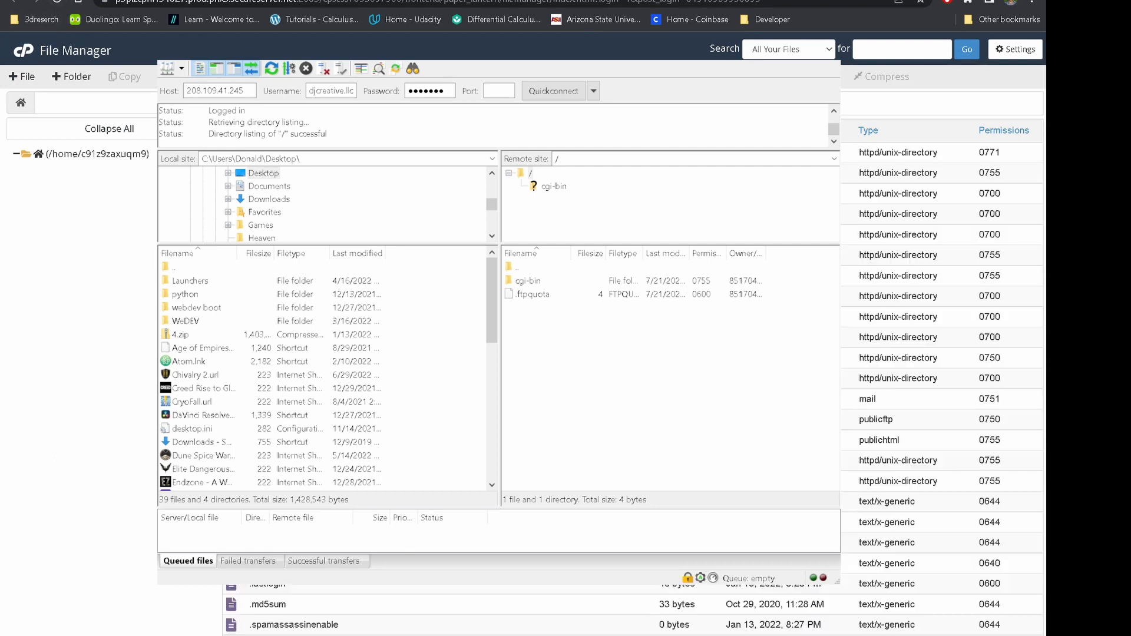
double_click(271, 440)
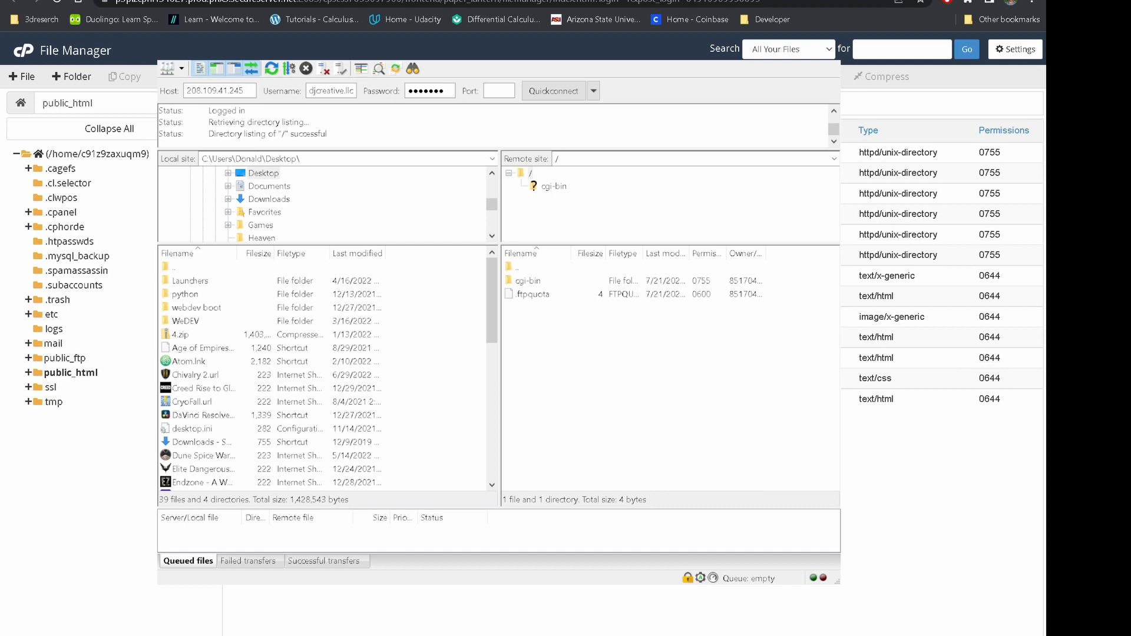
key(alt+Tab)
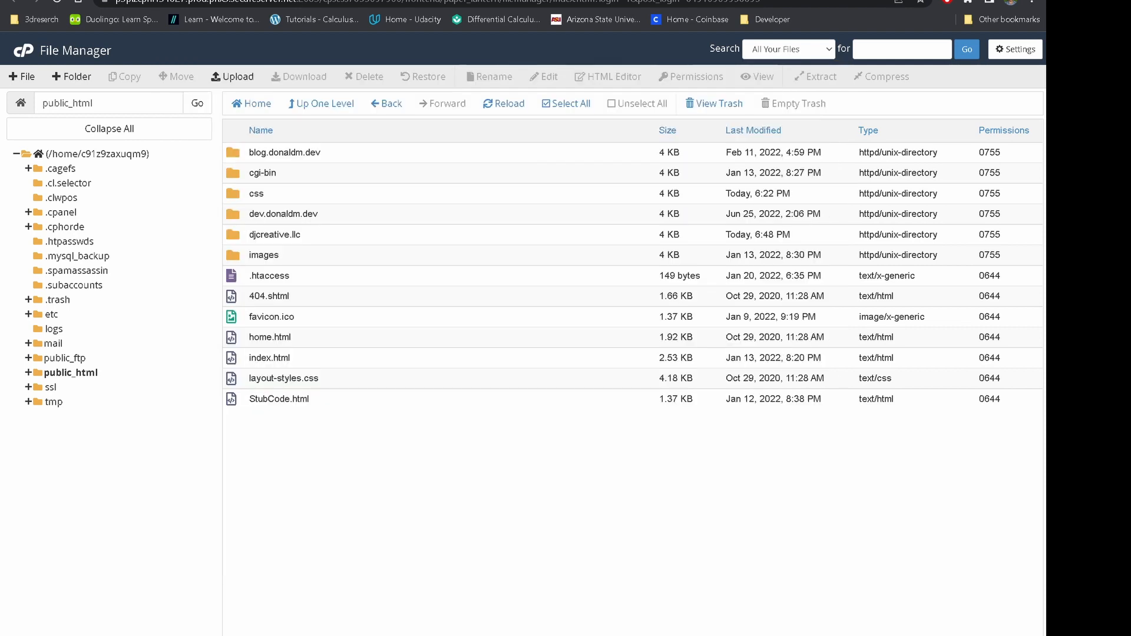
double_click(230, 235)
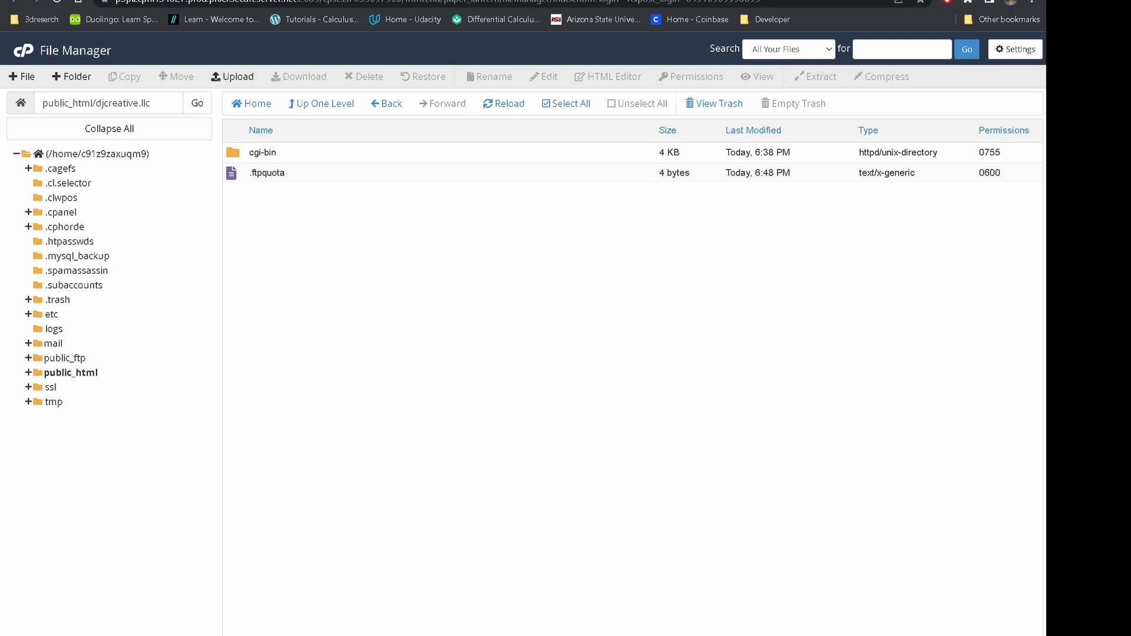
Drag 4.zip from FileZilla's local list to the remote root to upload it
key(alt+Tab)
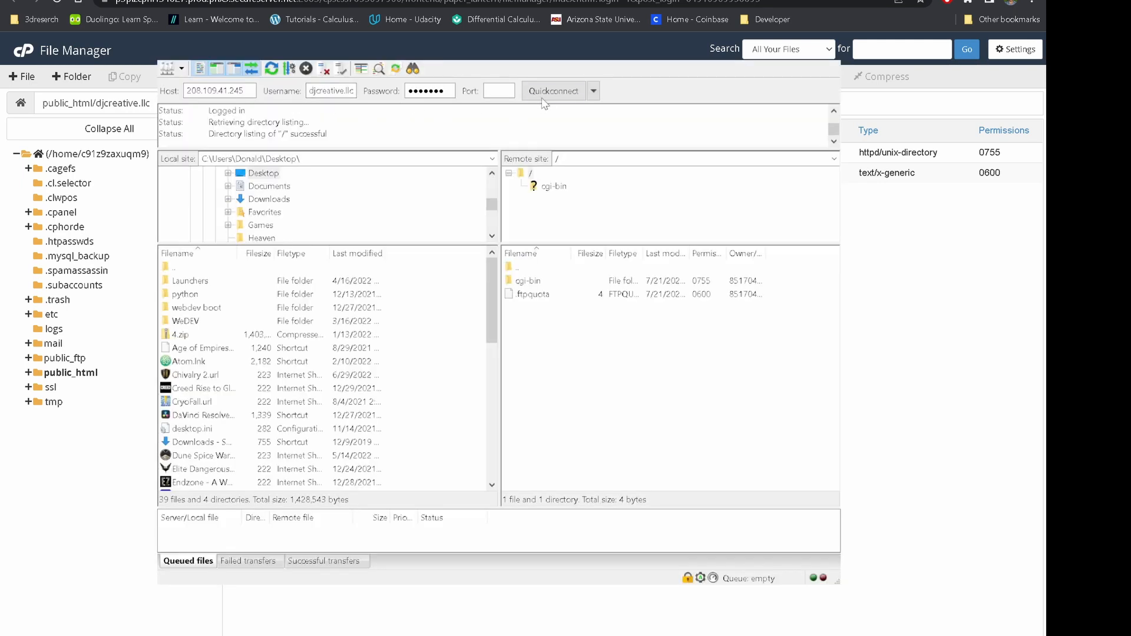
drag(174, 334, 601, 354)
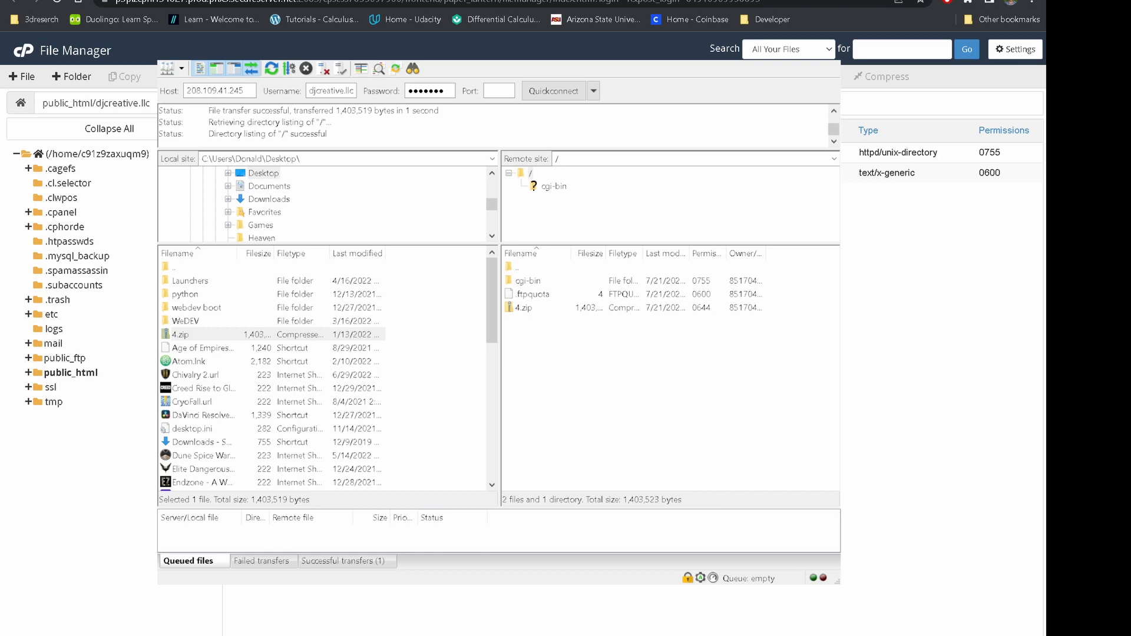
key(alt+Tab)
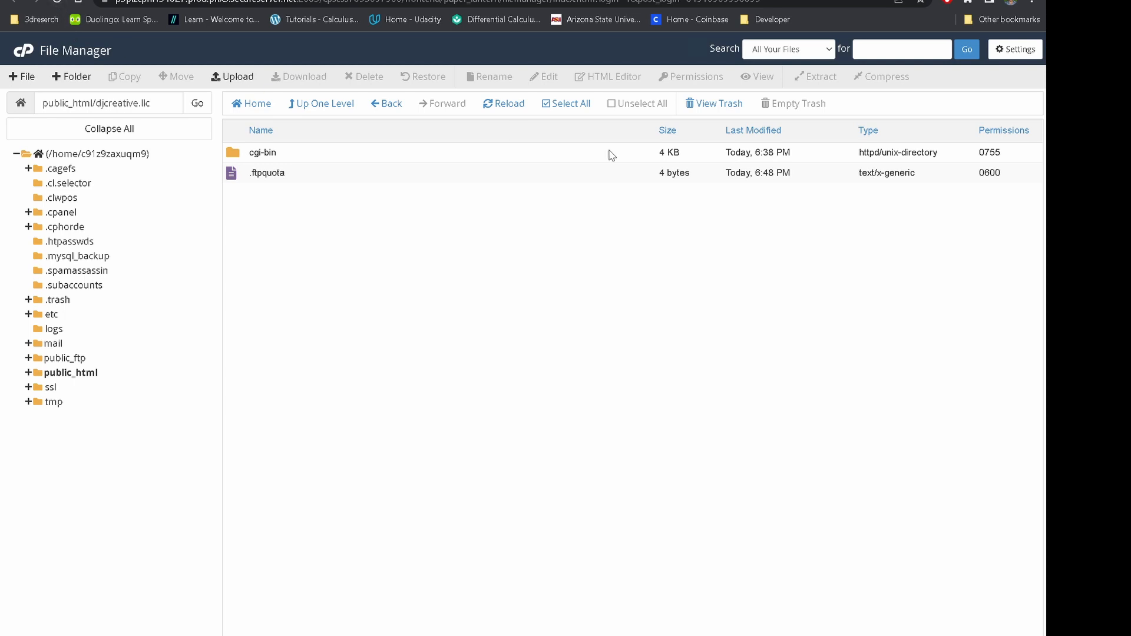
Reload djcreative.llc to confirm 4.zip arrived, then delete it to the trash
click(496, 106)
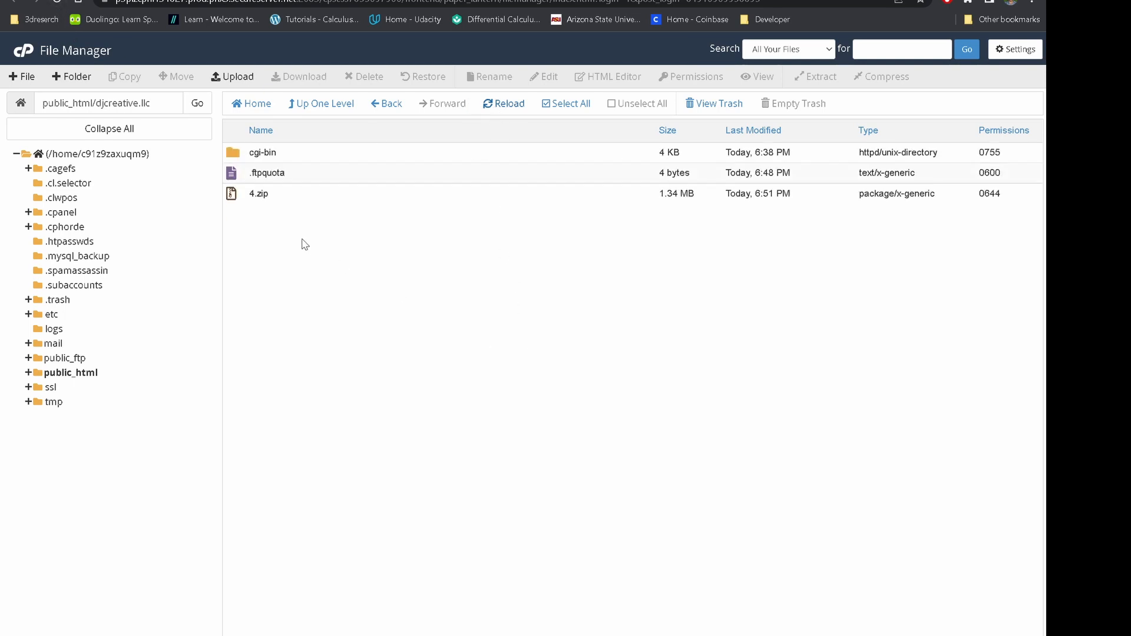
click(240, 197)
right_click(241, 199)
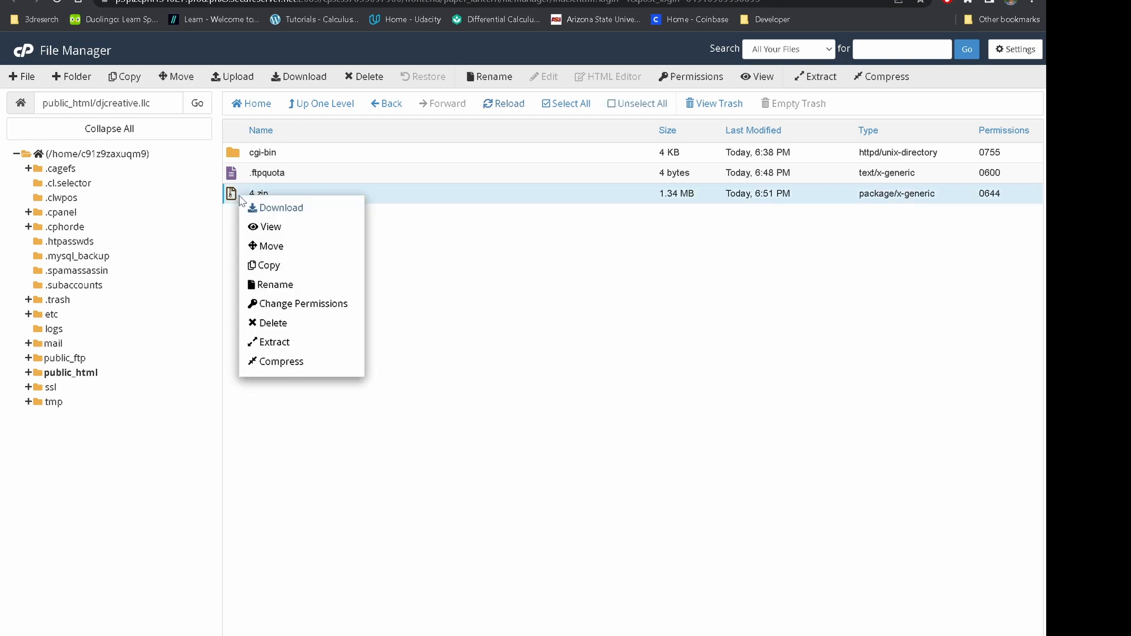
click(298, 324)
click(632, 495)
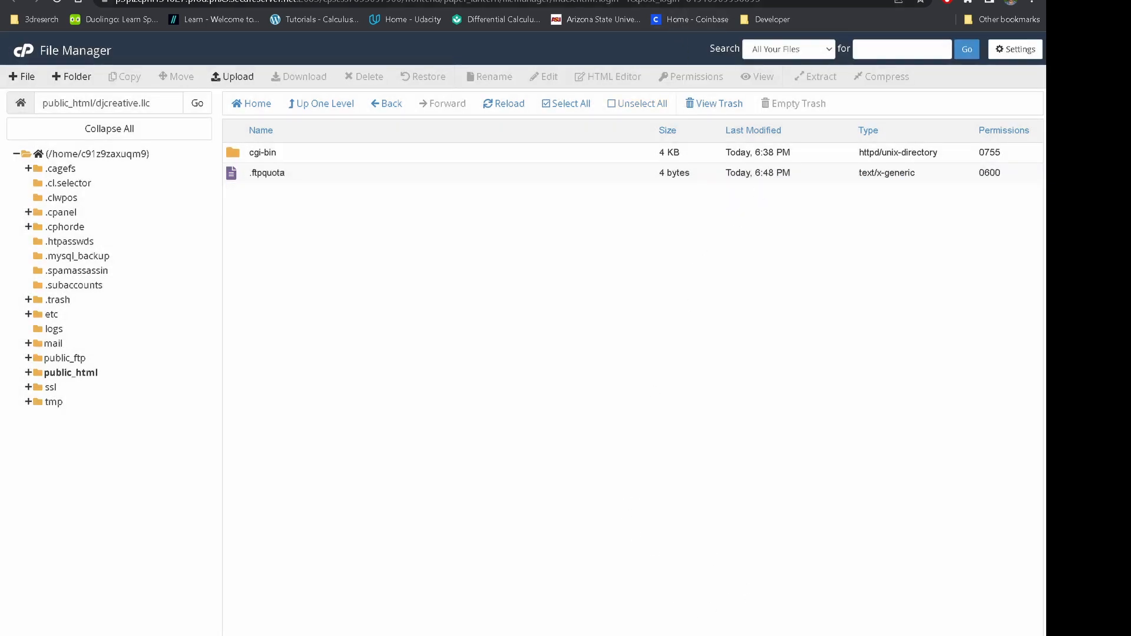
Switch back to the cPanel home page tab
key(ctrl+shift+Tab)
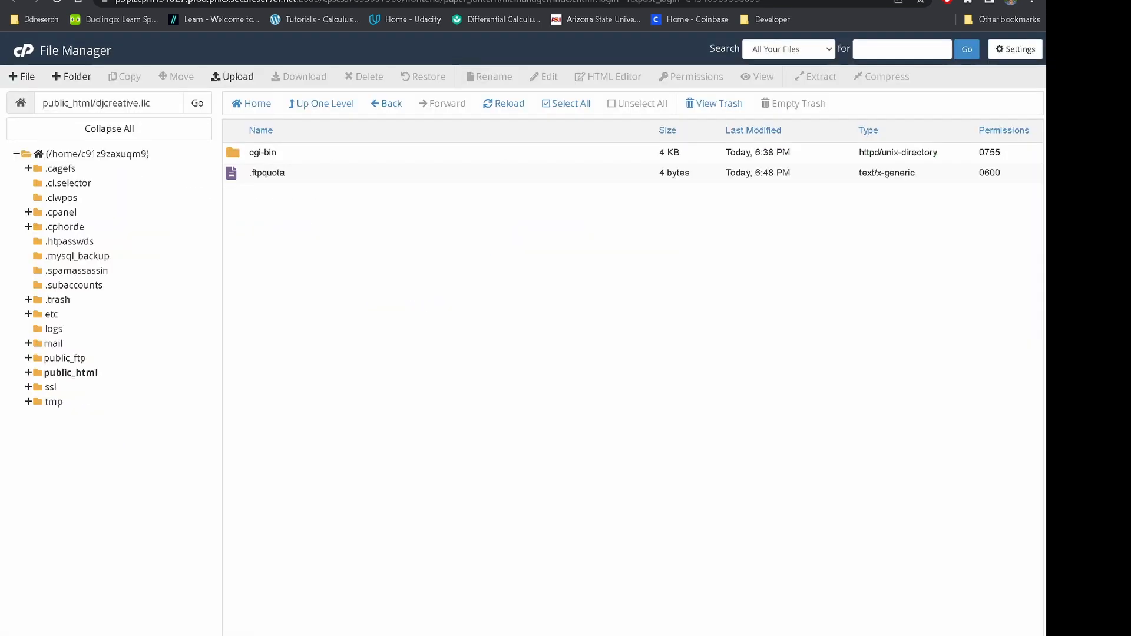
key(ctrl+Tab)
key(ctrl+shift+Tab)
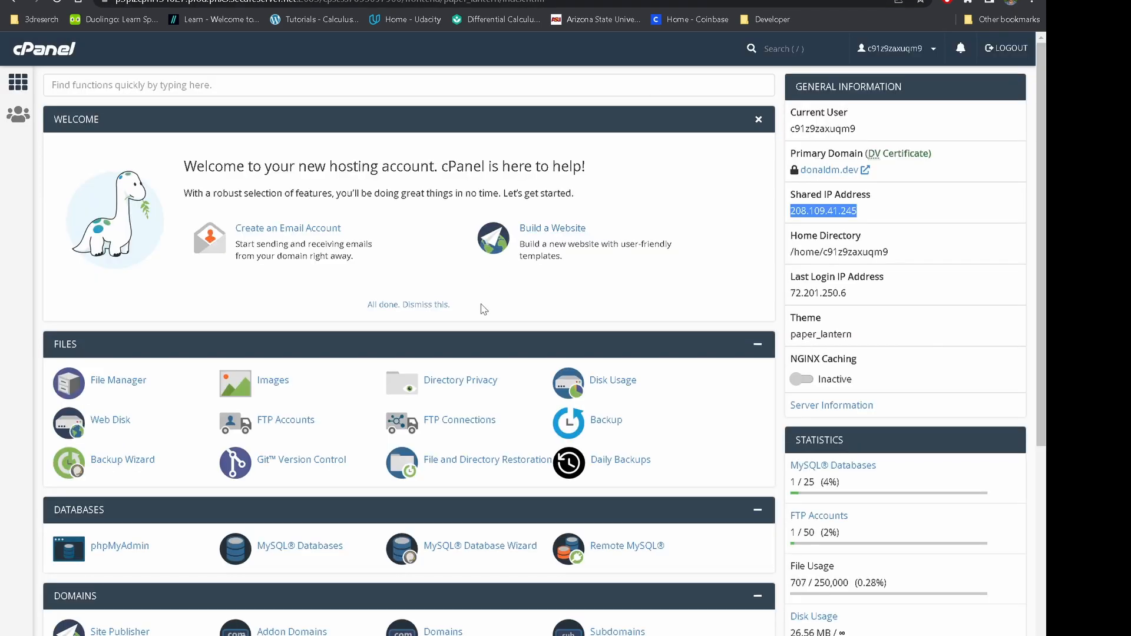
Search 'ftp' on cPanel home, open FTP Accounts, and delete the test account
click(207, 96)
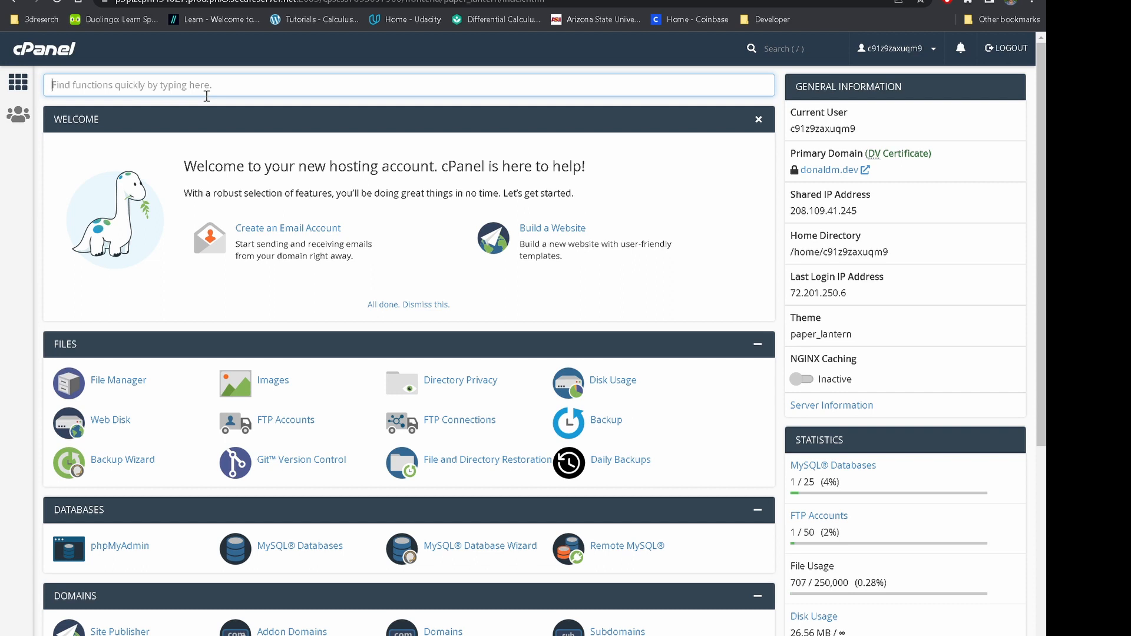
text(ftp)
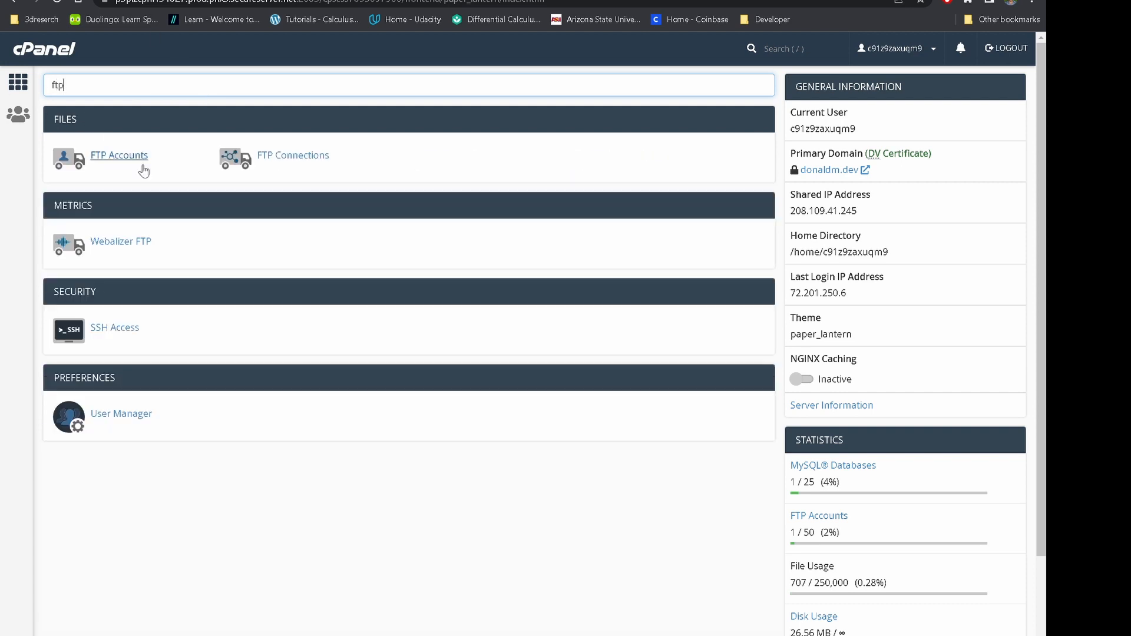
click(142, 168)
scroll(229, 610, down, 1)
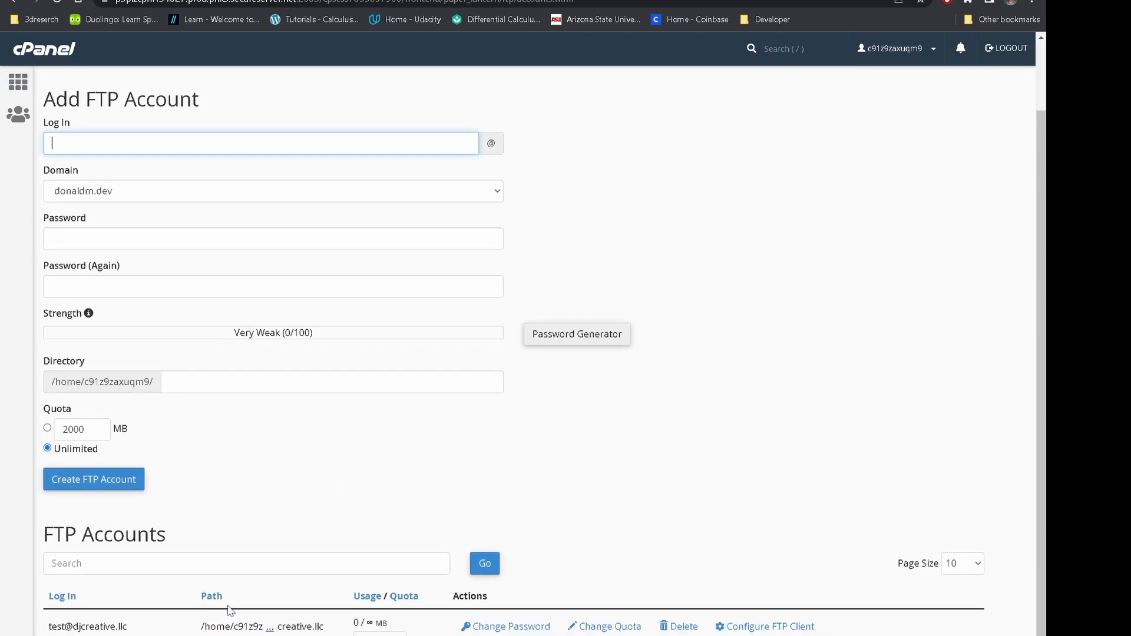
click(682, 630)
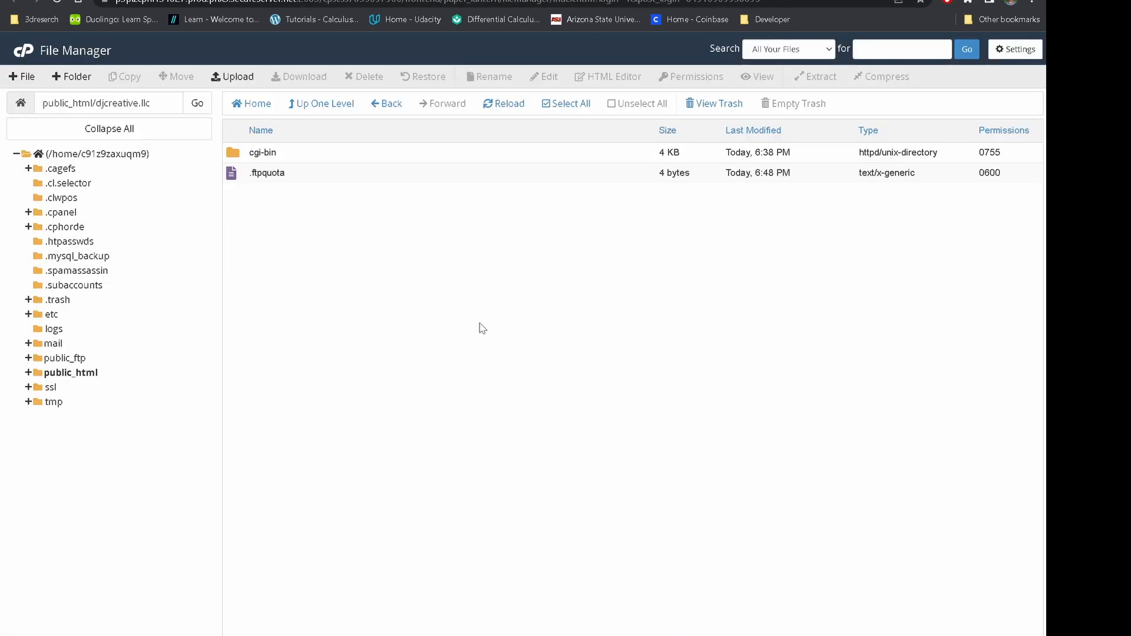
Open public_html from File Manager's folder tree to list djcreative.llc and the site files
click(60, 372)
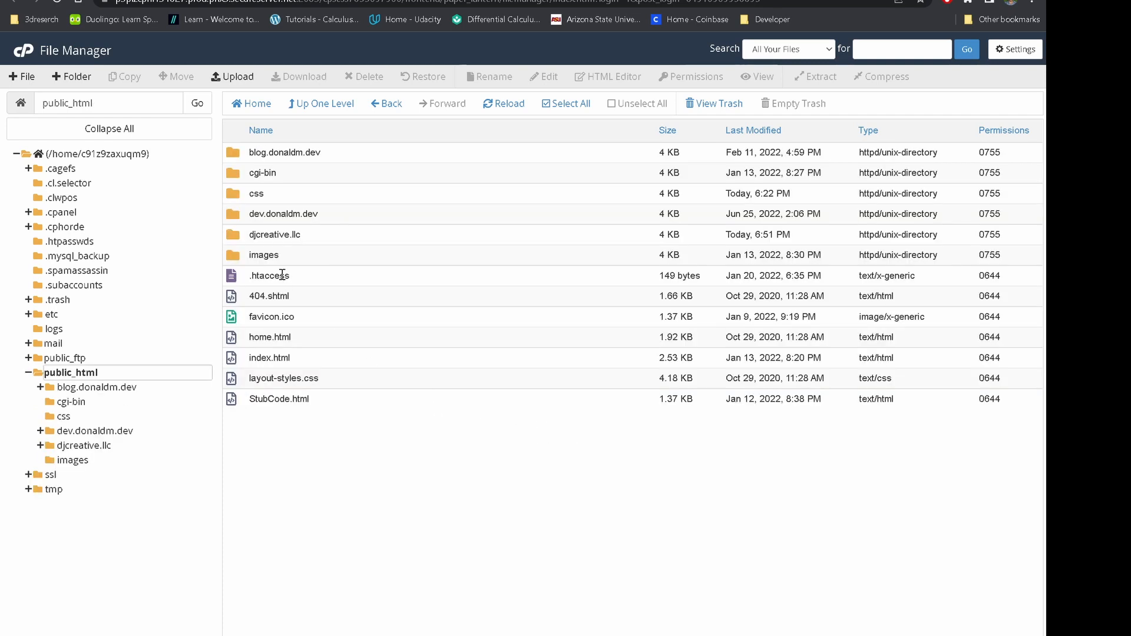